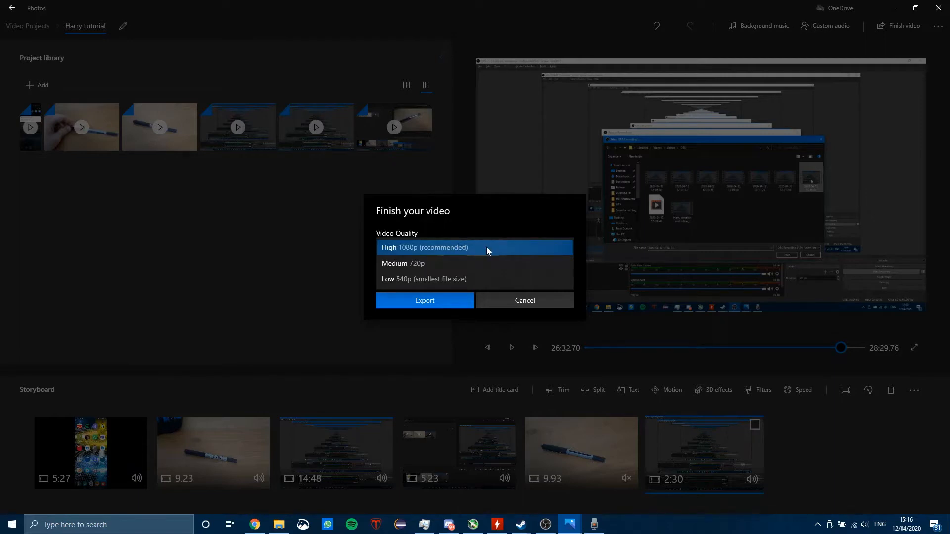
# - Set the export video quality to High 1080p and expand the additional encoding options
pyautogui.click(486, 247)
pyautogui.click(440, 252)
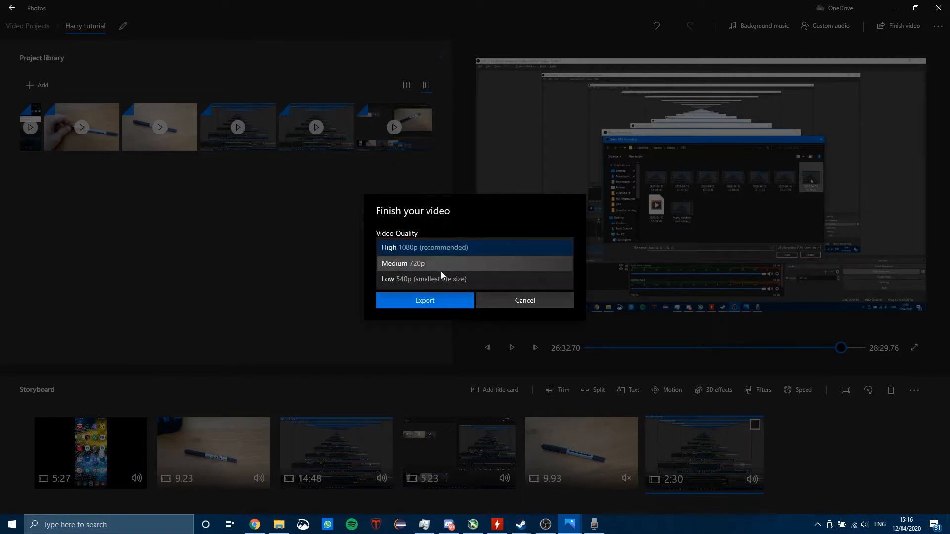
pyautogui.click(468, 251)
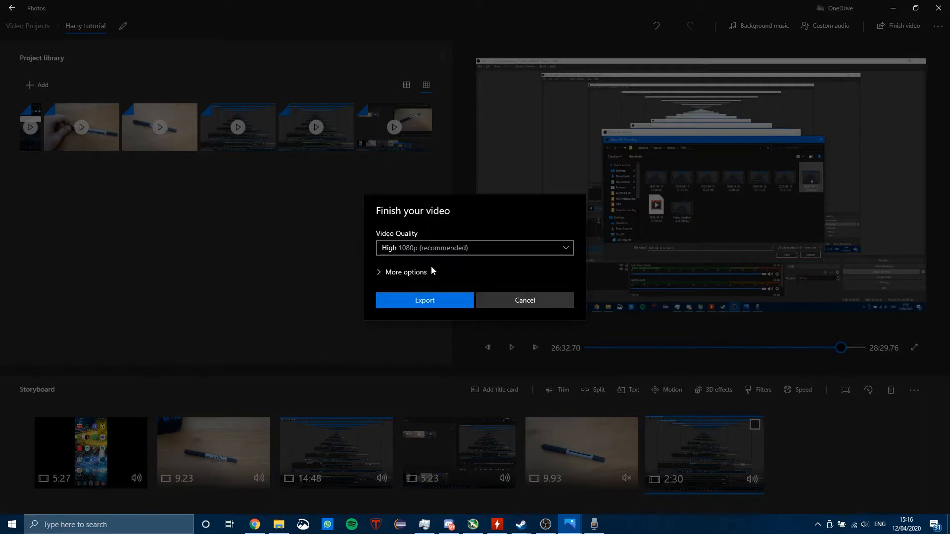
pyautogui.click(389, 273)
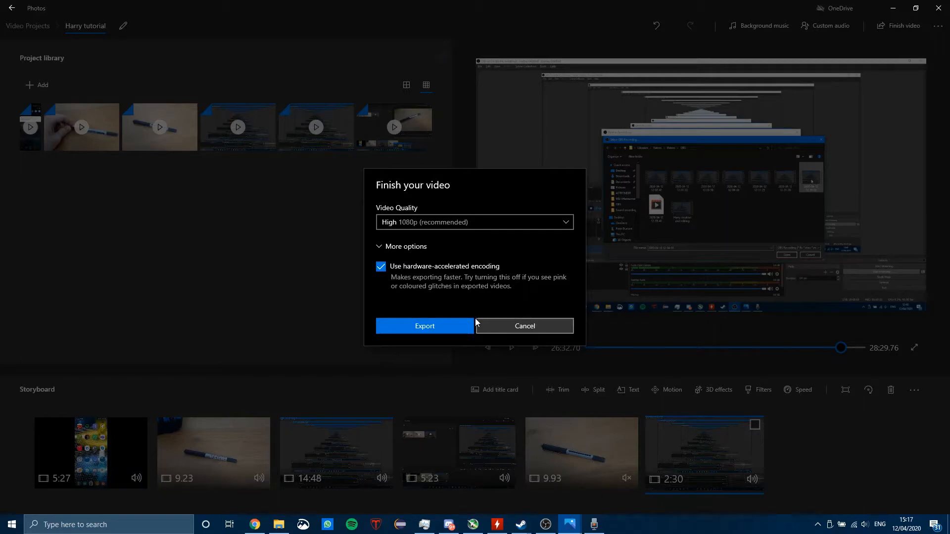
# - Try exporting the video to the Videos folder under an extended Harry tutorial file name, cancel it and close the editor
pyautogui.click(442, 327)
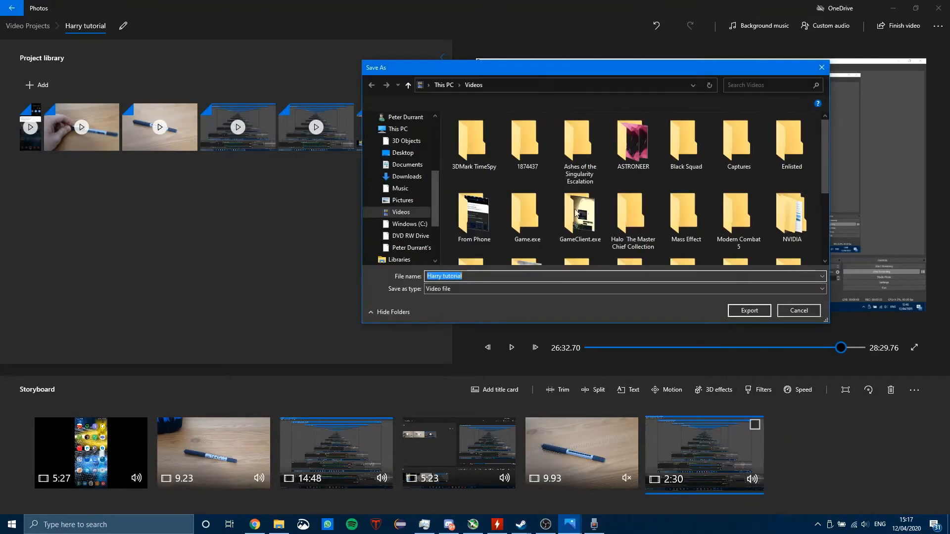
pyautogui.scroll(-1, 558, 218)
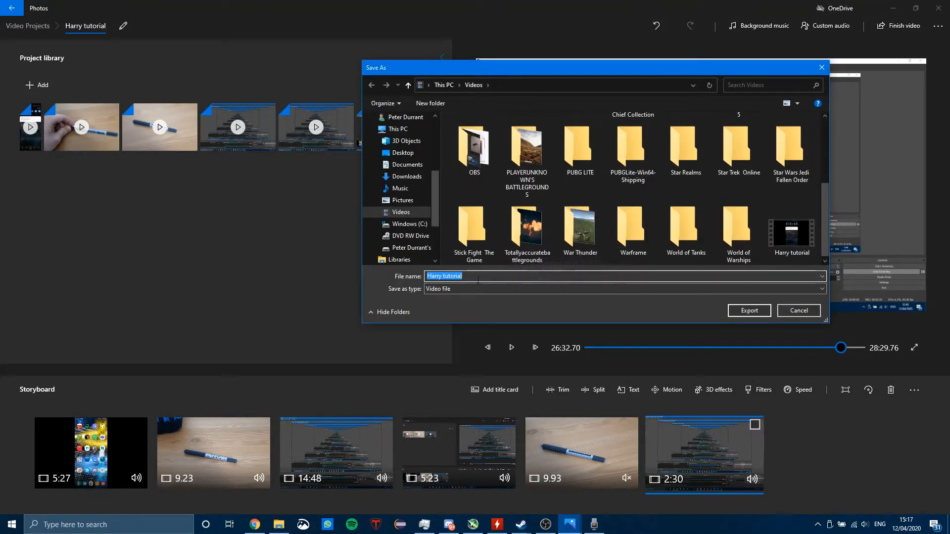
pyautogui.click(580, 276)
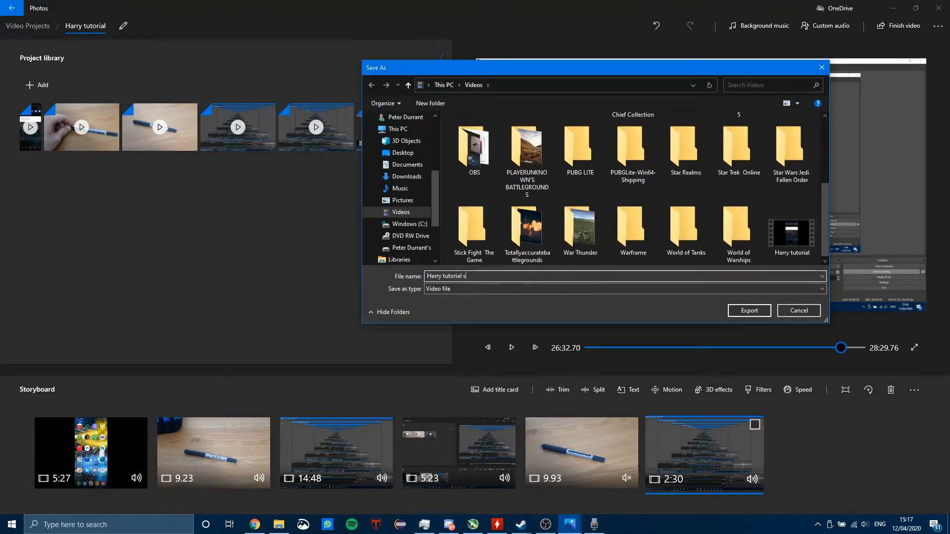
pyautogui.press('Return')
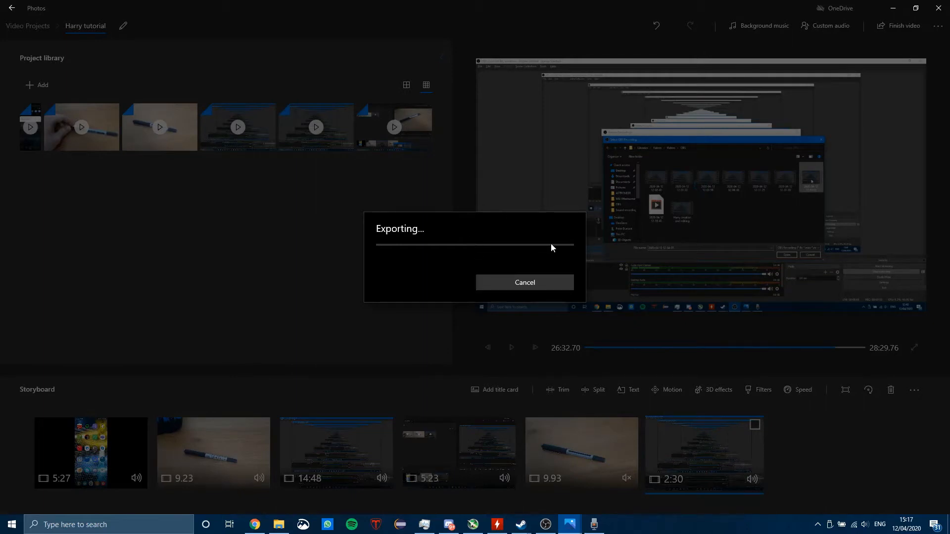
pyautogui.click(523, 280)
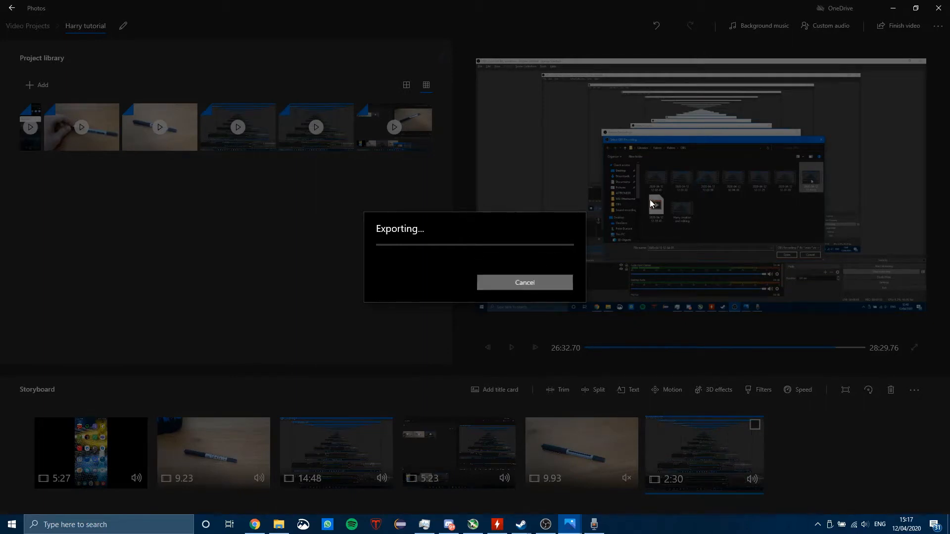
pyautogui.click(939, 7)
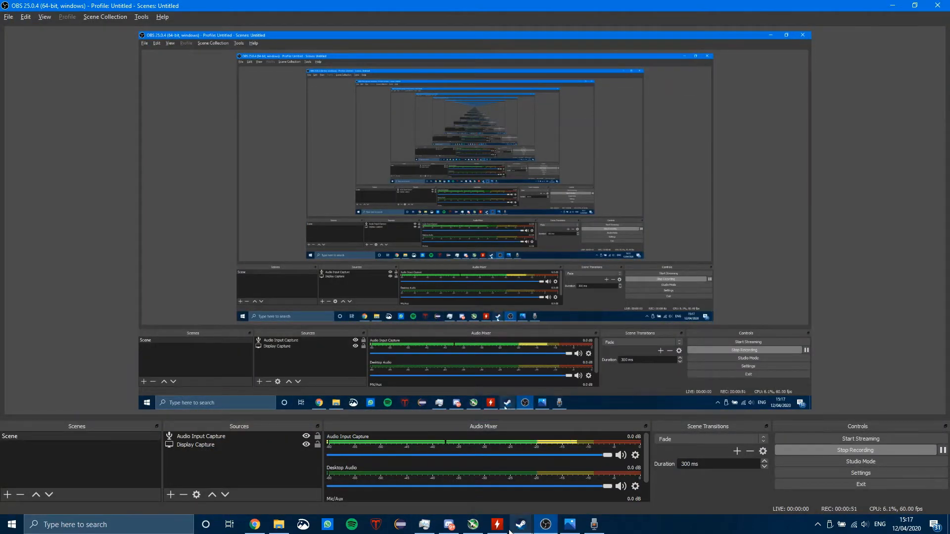
# - Switch to File Explorer and play the Harry tutorial video from the Videos folder
pyautogui.click(279, 524)
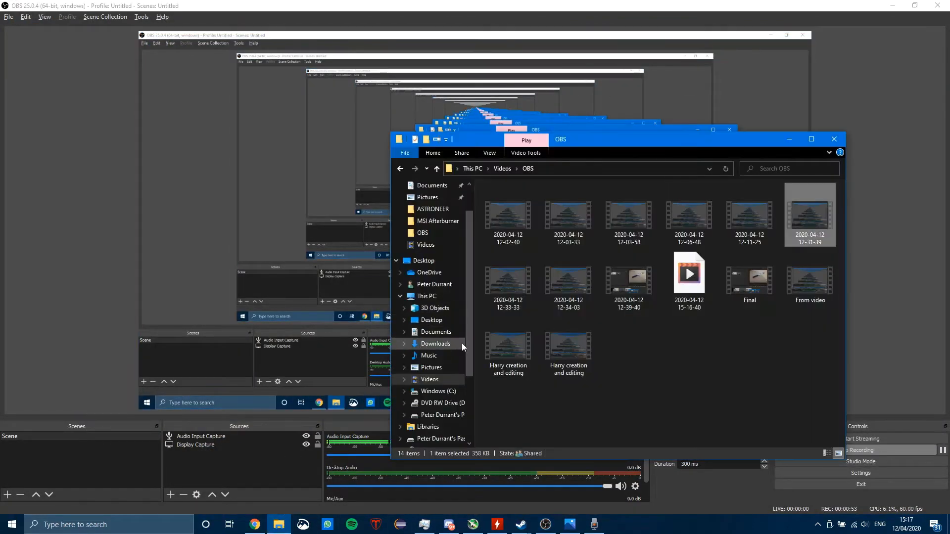
pyautogui.click(428, 379)
pyautogui.scroll(-2, 746, 345)
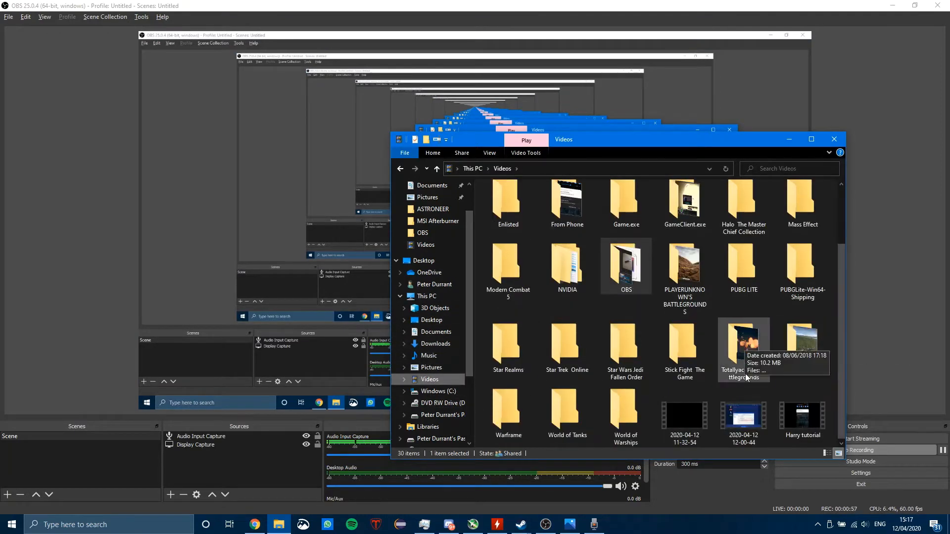
pyautogui.doubleClick(805, 423)
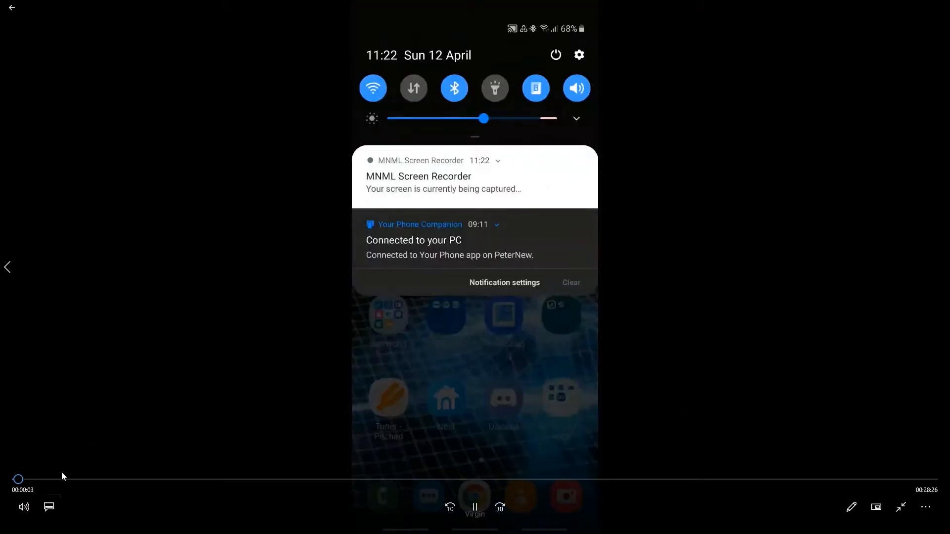
# - Skim through the Harry tutorial video at several points up to about 25:47, pause it and close the player
pyautogui.click(476, 479)
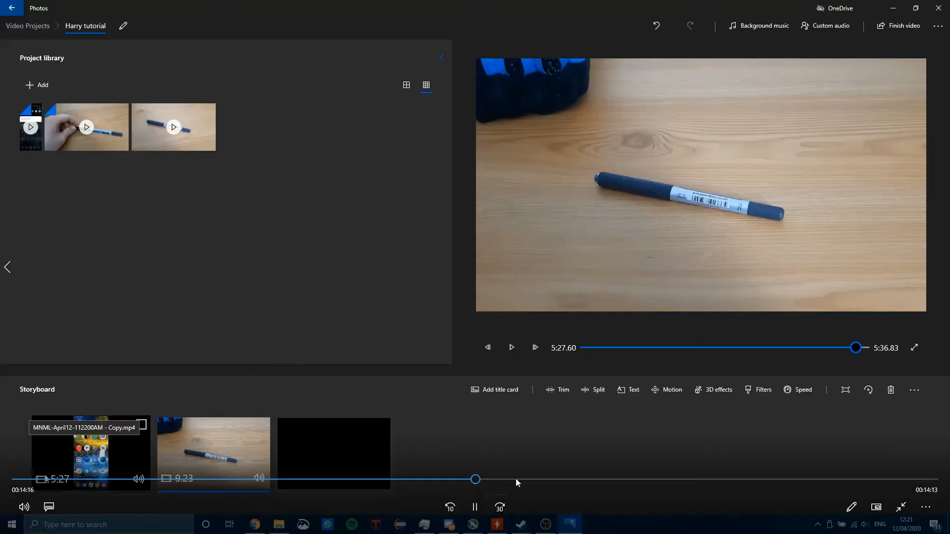
pyautogui.click(551, 478)
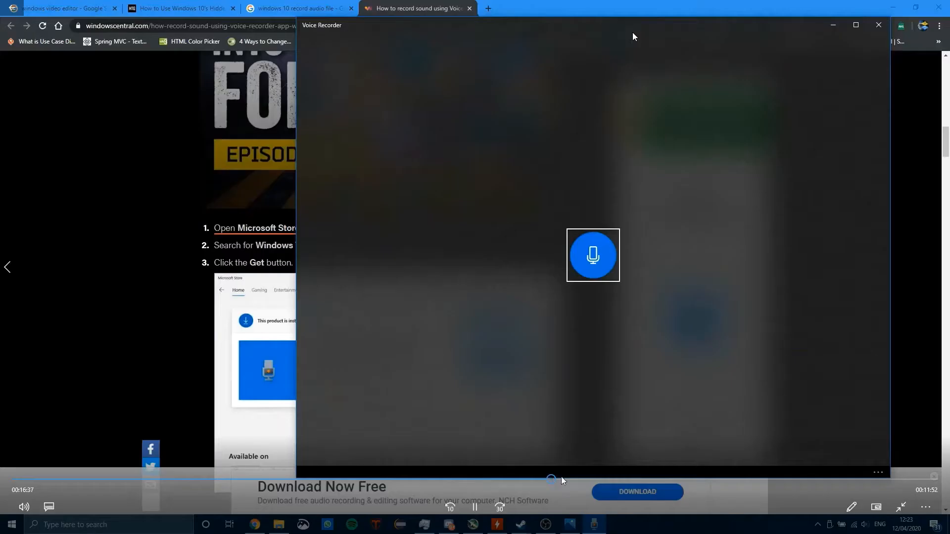
pyautogui.click(649, 479)
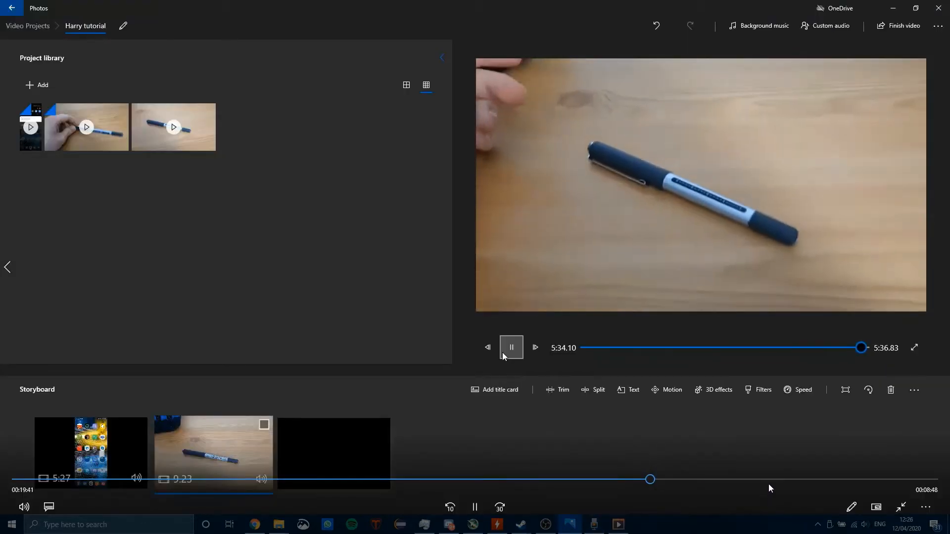
pyautogui.click(767, 479)
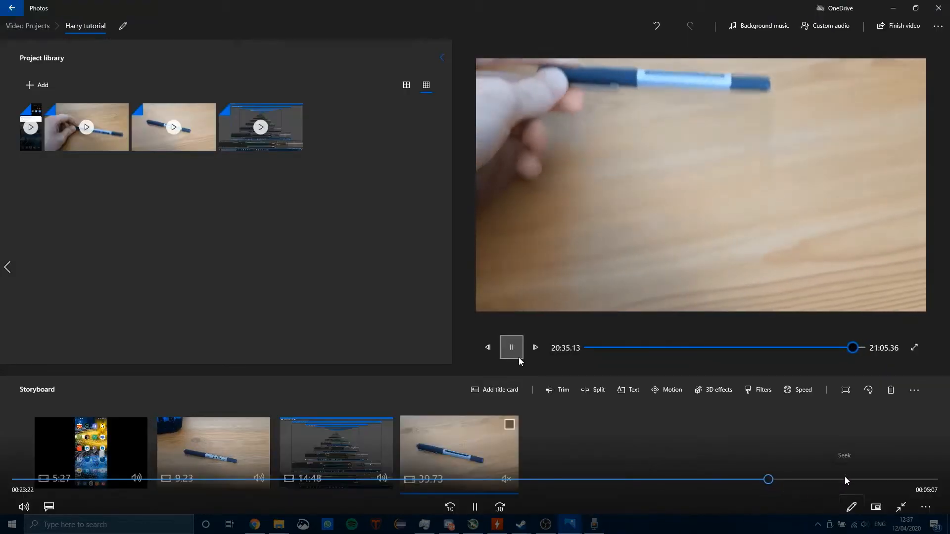
pyautogui.click(844, 476)
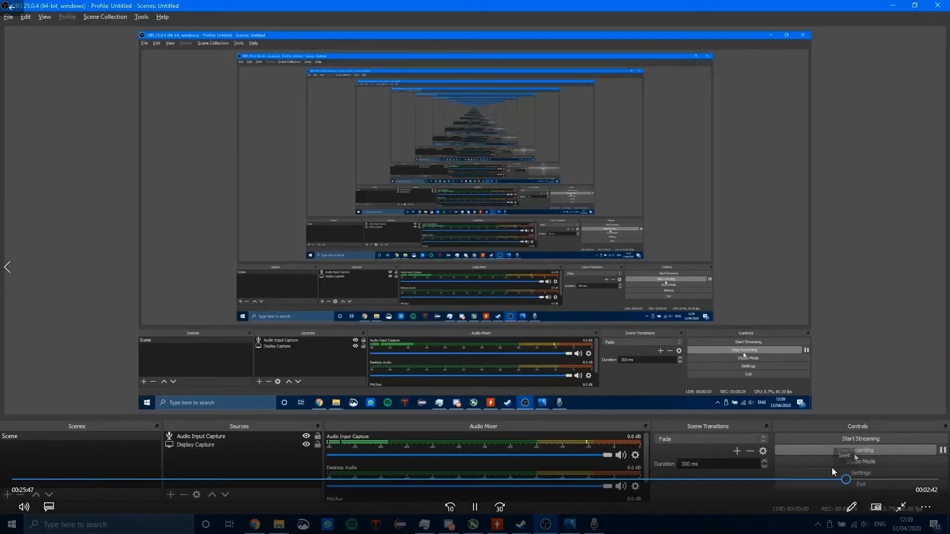
pyautogui.click(474, 506)
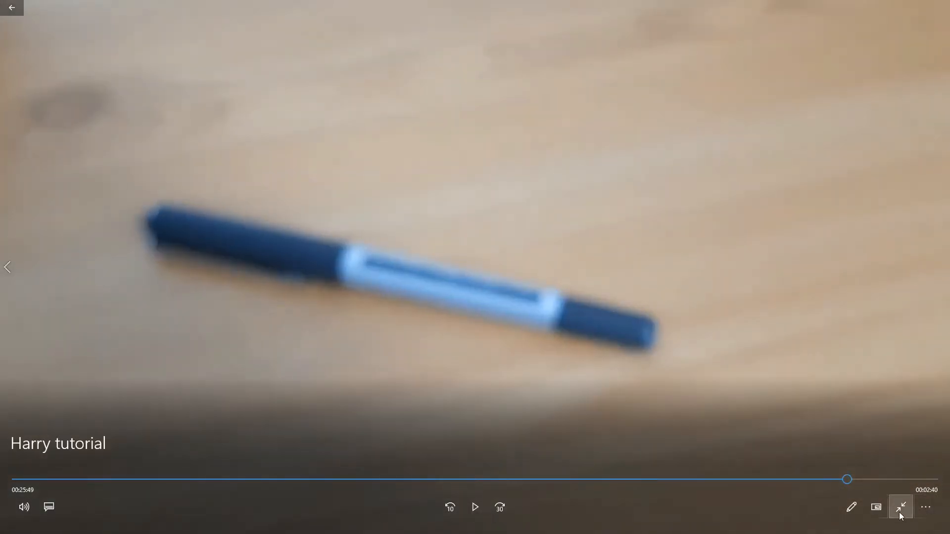
pyautogui.click(899, 510)
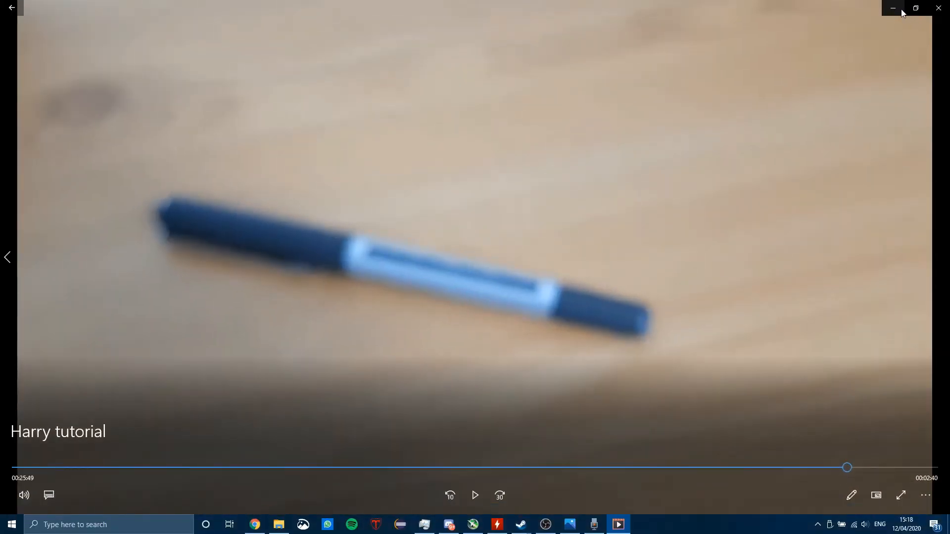
pyautogui.click(939, 9)
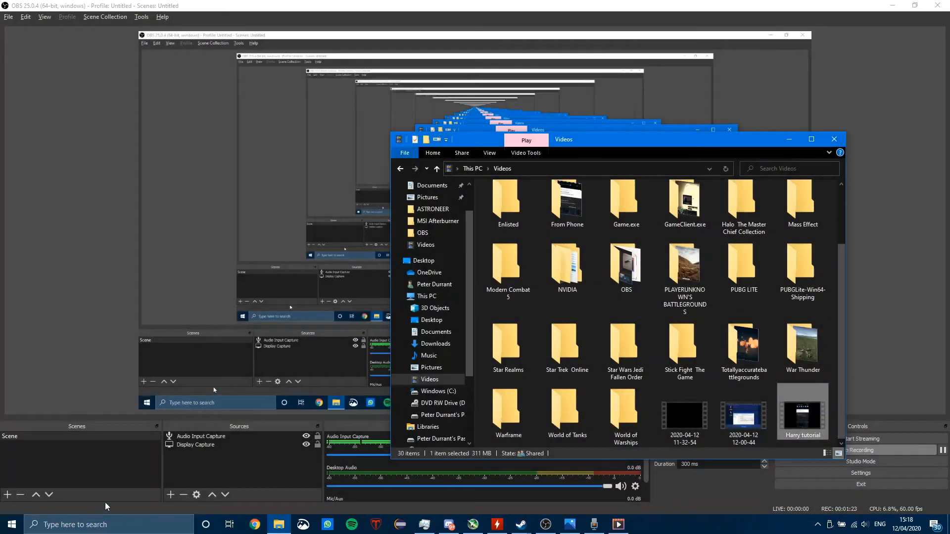
# - Switch to Chrome and open YouTube
pyautogui.click(254, 526)
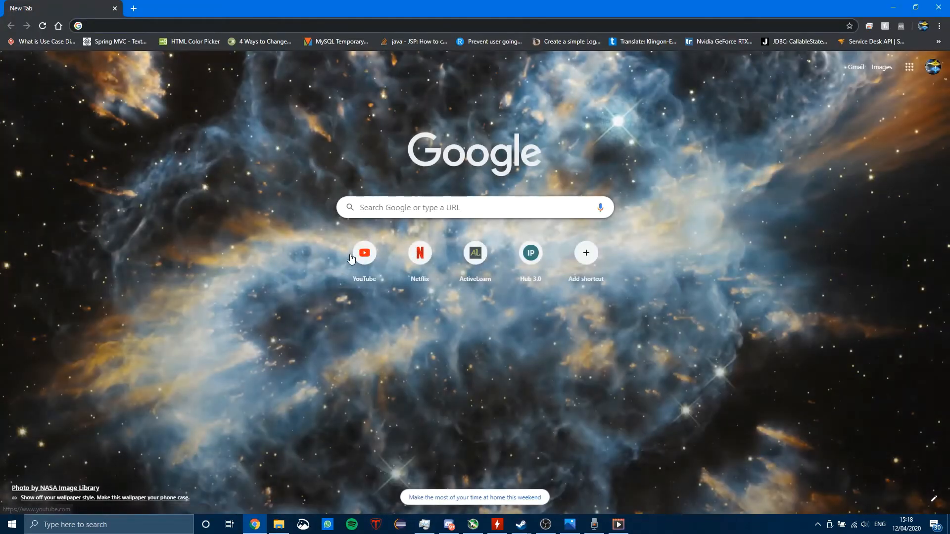
pyautogui.click(352, 258)
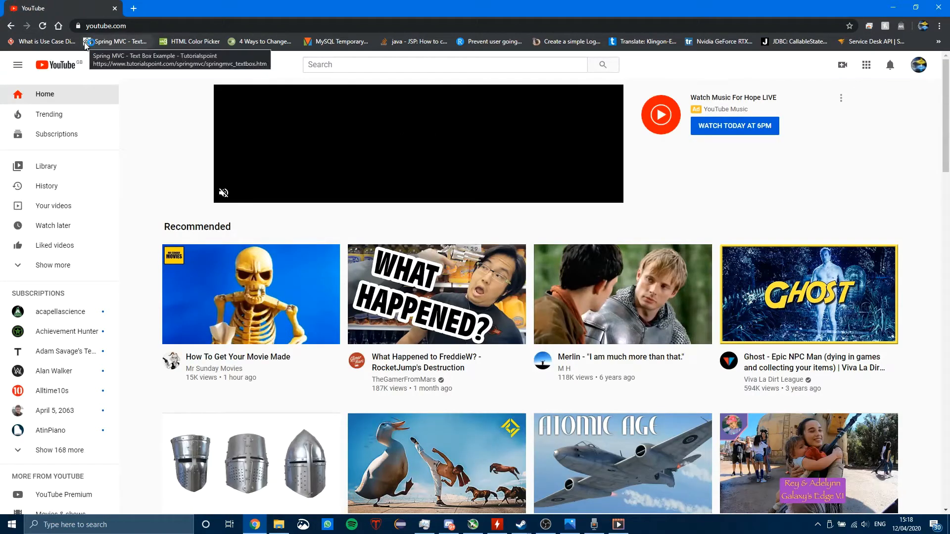
# - Open the channel's YouTube Studio dashboard, check its account options and return to the YouTube home page
pyautogui.click(919, 65)
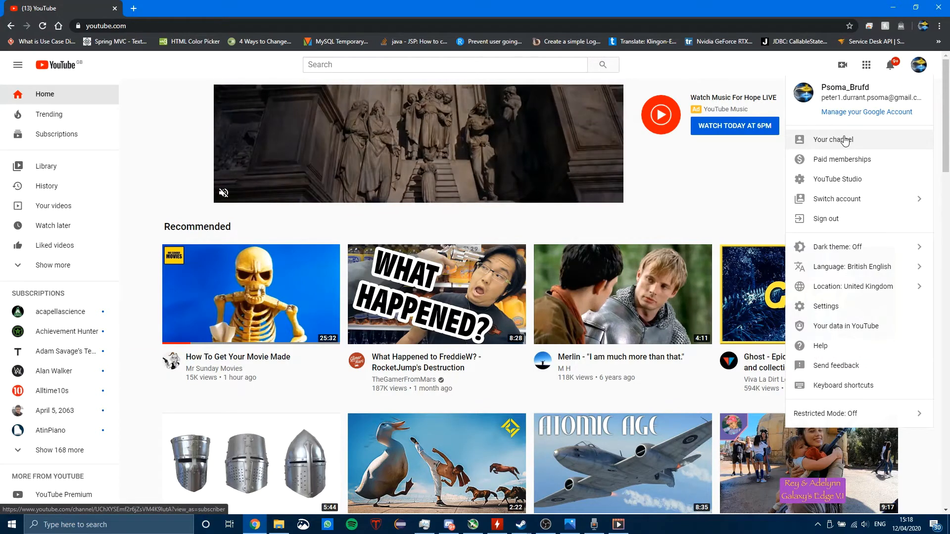
pyautogui.click(856, 186)
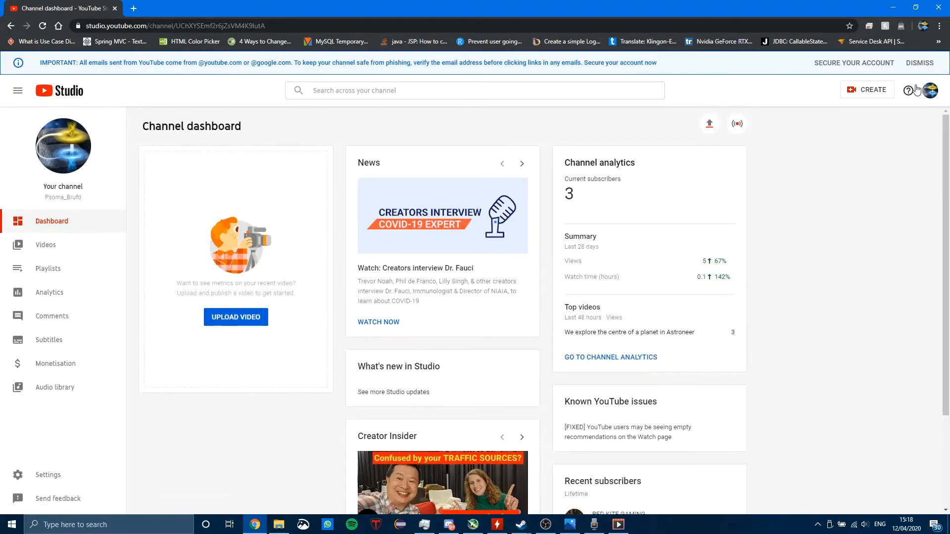
pyautogui.click(928, 93)
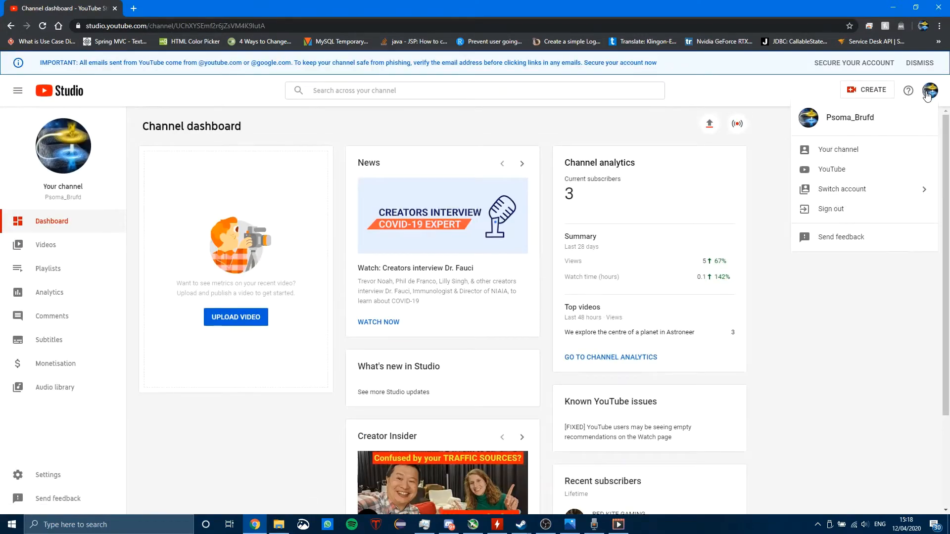
pyautogui.click(11, 25)
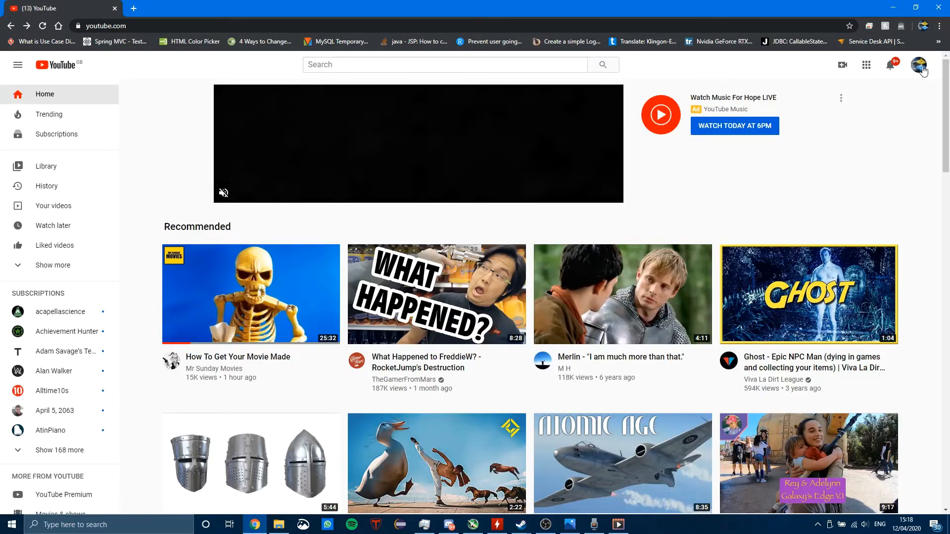
# - Look through the YouTube account options and the home page's navigation entries for a way to upload a video
pyautogui.click(916, 68)
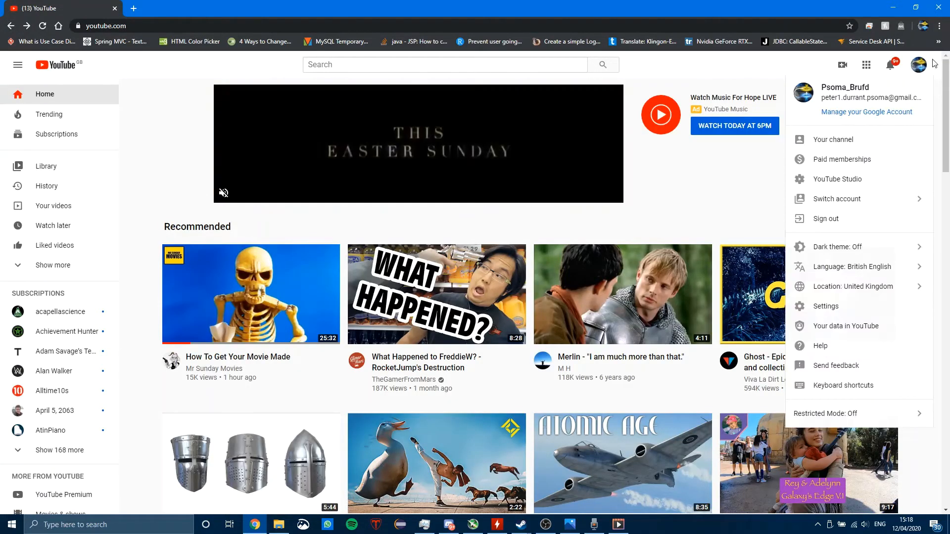
pyautogui.click(711, 192)
pyautogui.click(918, 64)
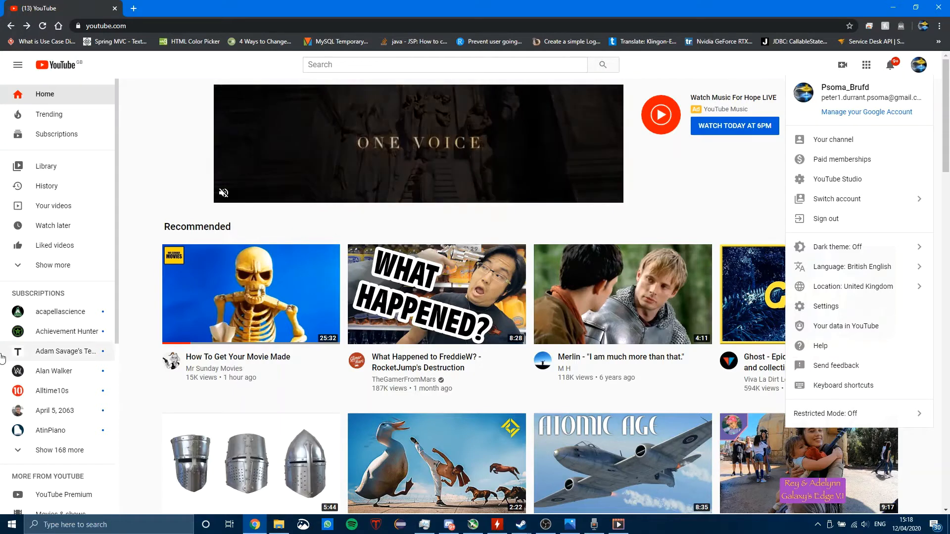
pyautogui.click(165, 188)
pyautogui.scroll(-5, 10, 395)
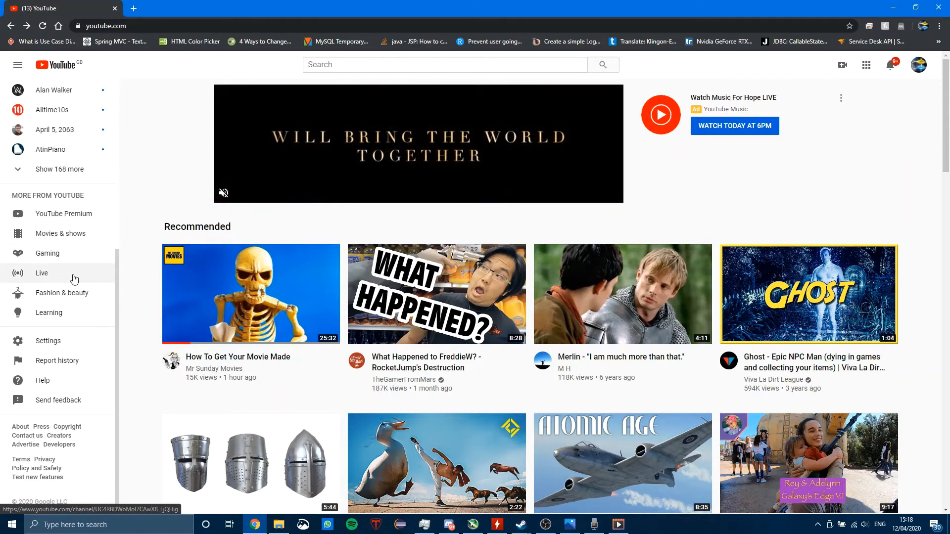
pyautogui.scroll(5, 74, 279)
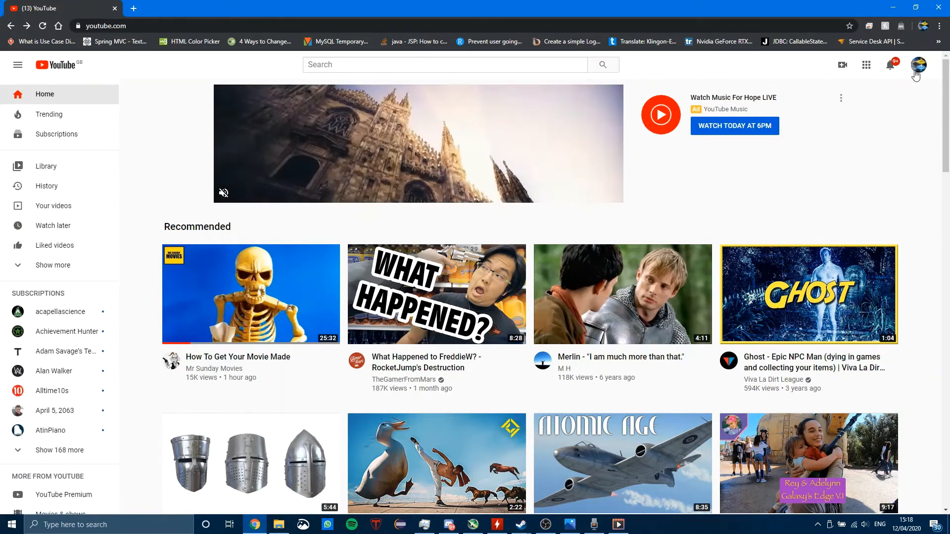
pyautogui.click(918, 68)
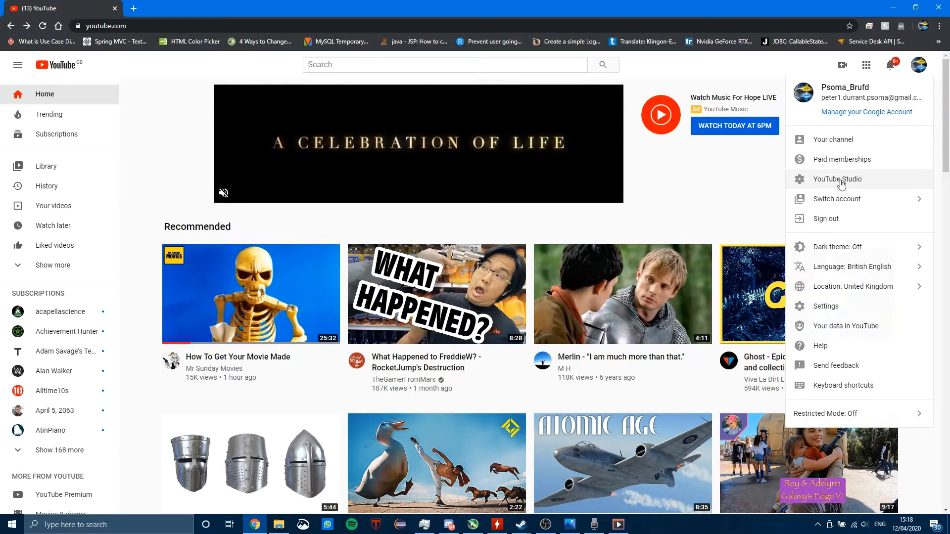
pyautogui.click(749, 75)
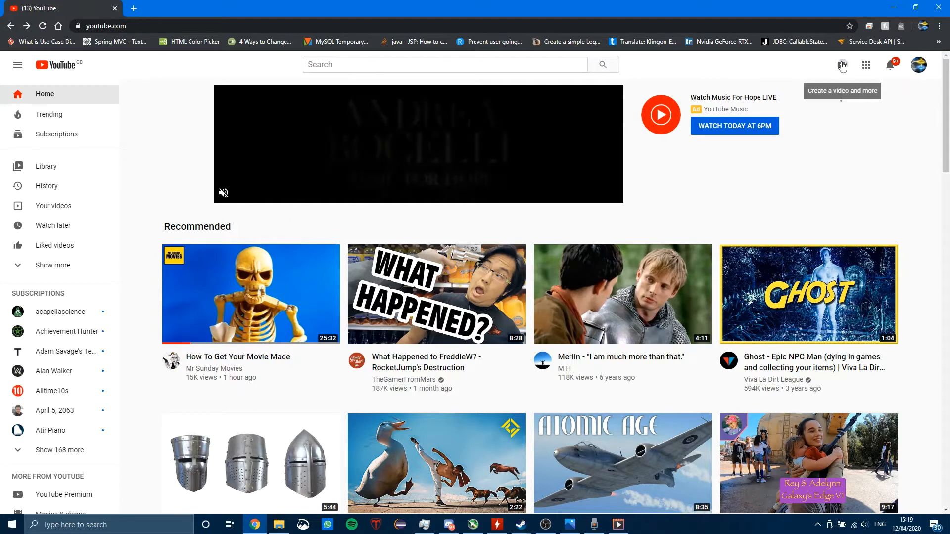
# - Start a new YouTube video upload and add the Harry tutorial video from the Videos folder
pyautogui.click(842, 66)
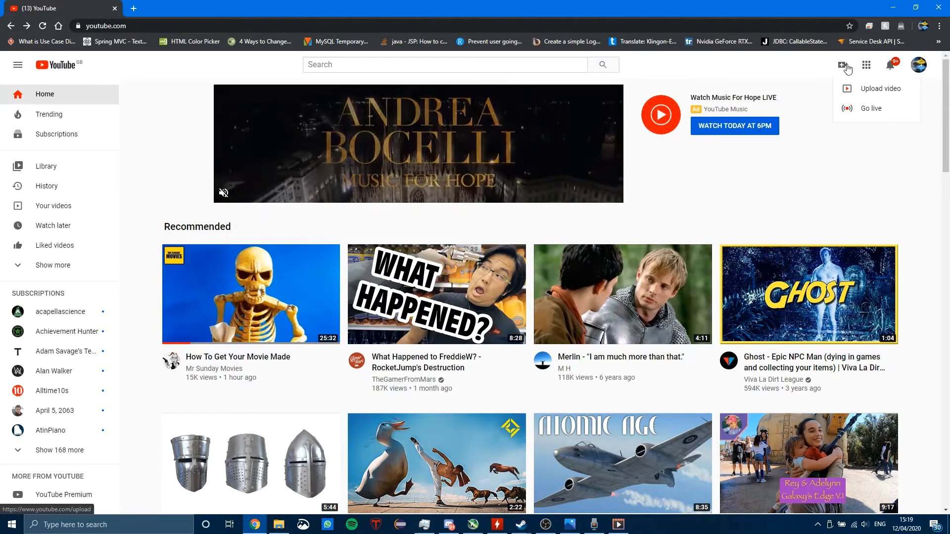
pyautogui.click(873, 90)
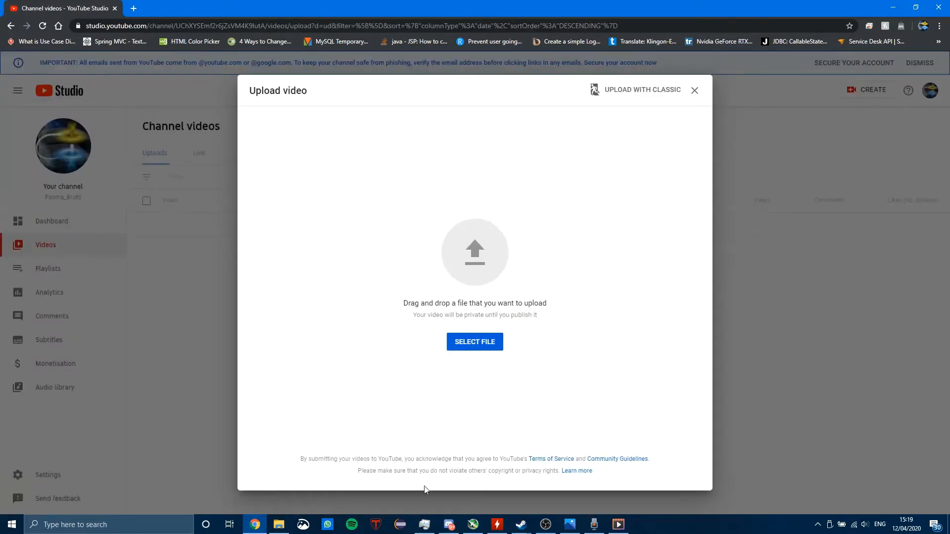
pyautogui.click(279, 525)
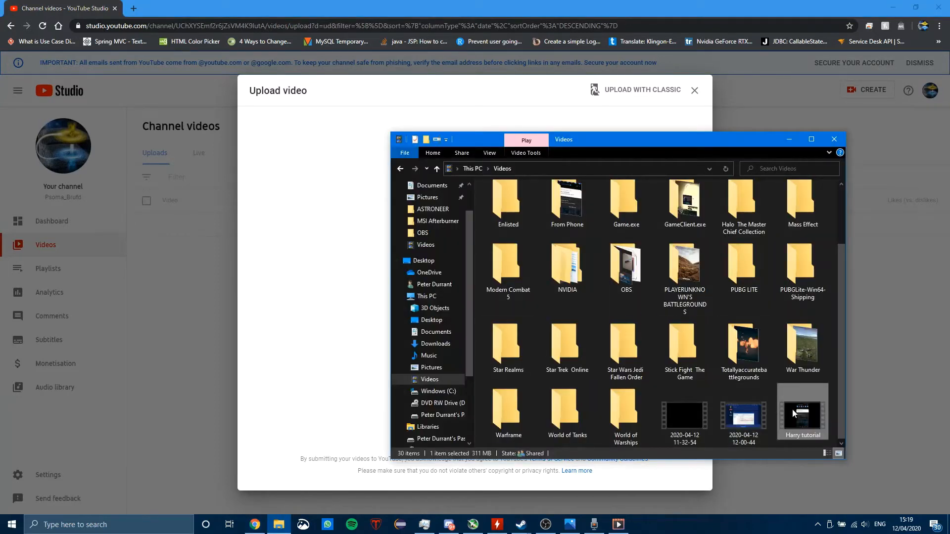
pyautogui.moveTo(803, 411)
pyautogui.mouseDown()
pyautogui.moveTo(702, 391)
pyautogui.moveTo(801, 409)
pyautogui.mouseUp()
pyautogui.click(317, 182)
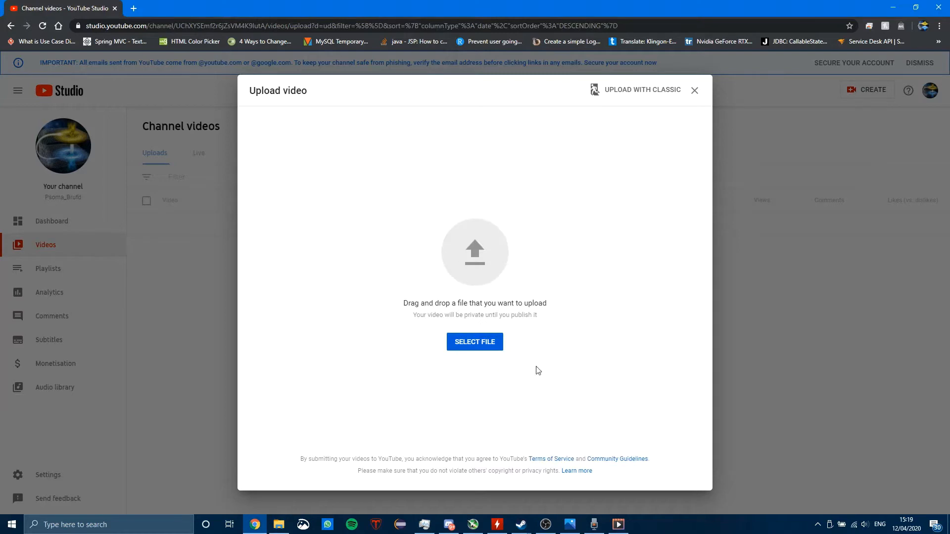
pyautogui.click(279, 524)
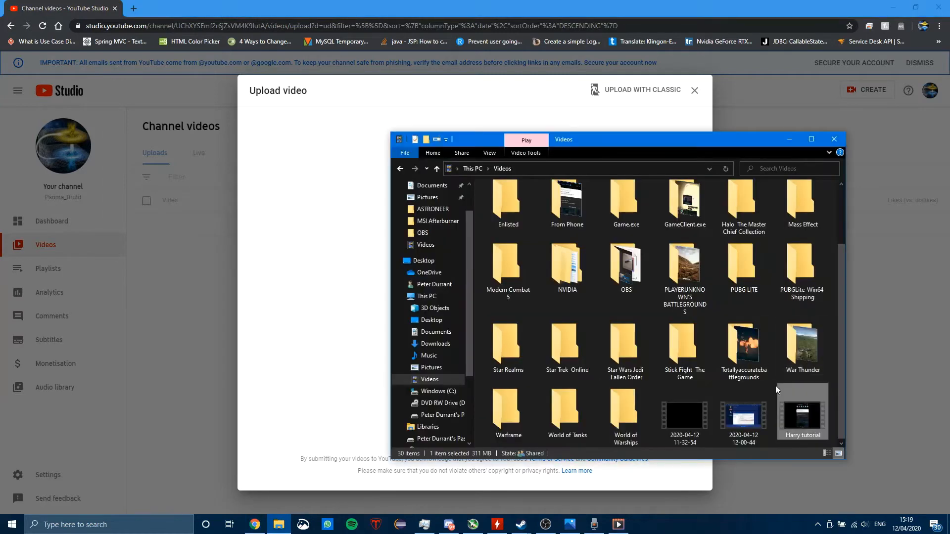
pyautogui.moveTo(781, 412); pyautogui.dragTo(354, 178)
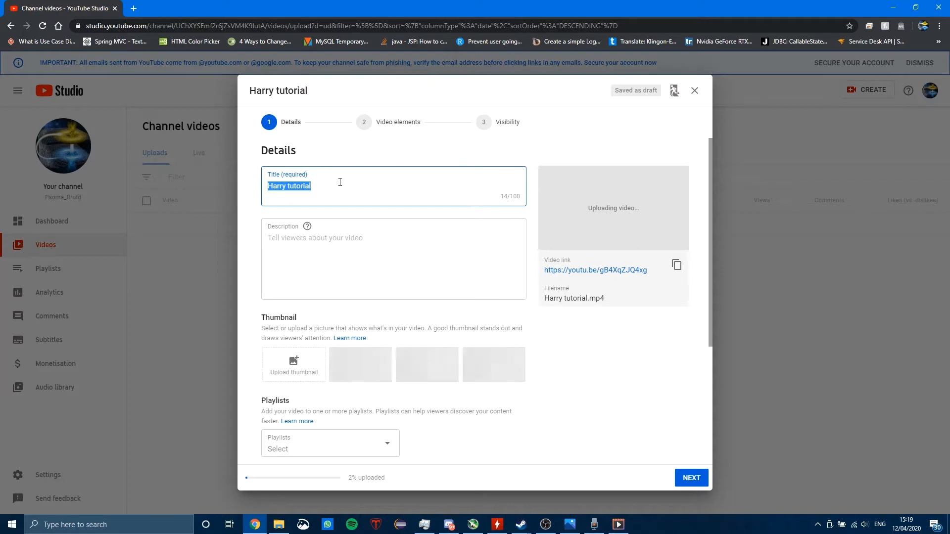
# - Set the title to "Harry timelapse tutorial" and the description to "Here is a tutorial on creating a timelapse and more."
pyautogui.click(325, 185)
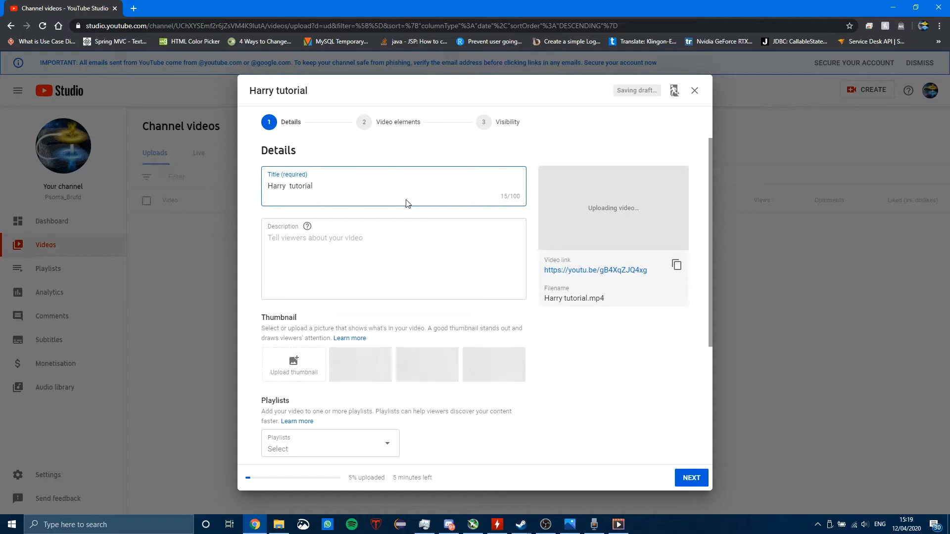
pyautogui.write('timelaps')
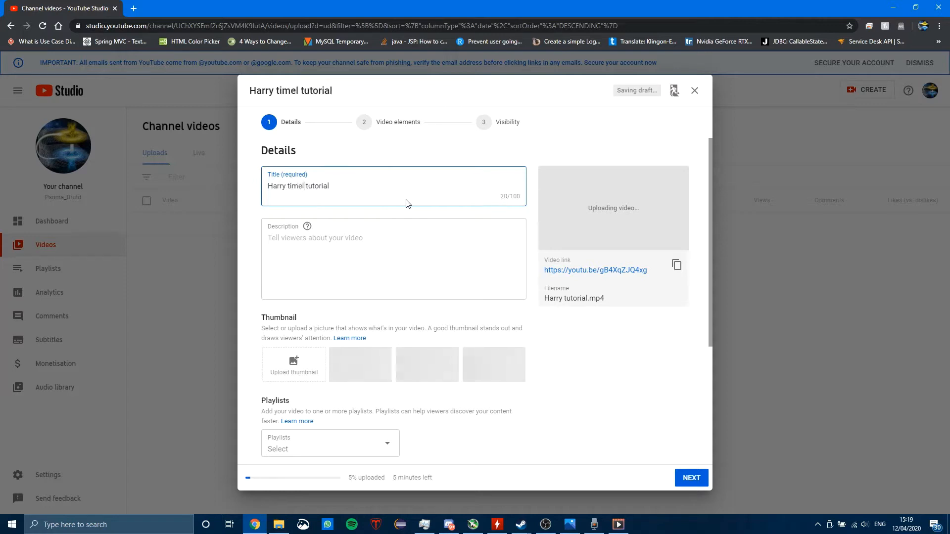
pyautogui.write('e')
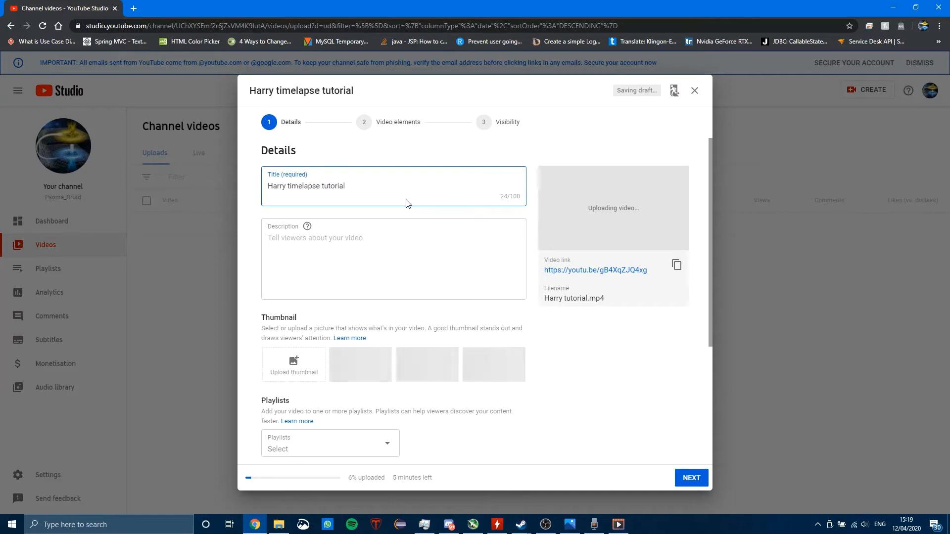
pyautogui.click(321, 237)
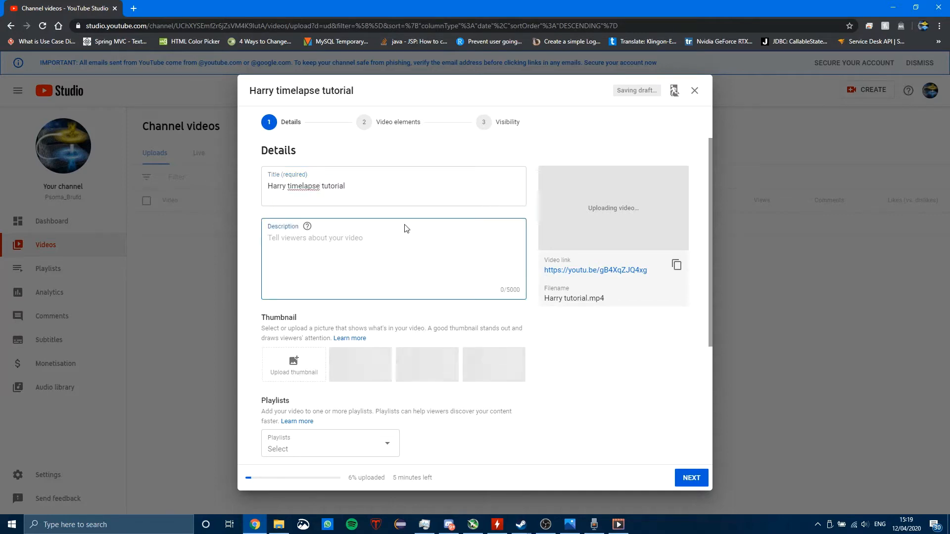
pyautogui.write('Here is a tutorial on creating a timelapse and more.')
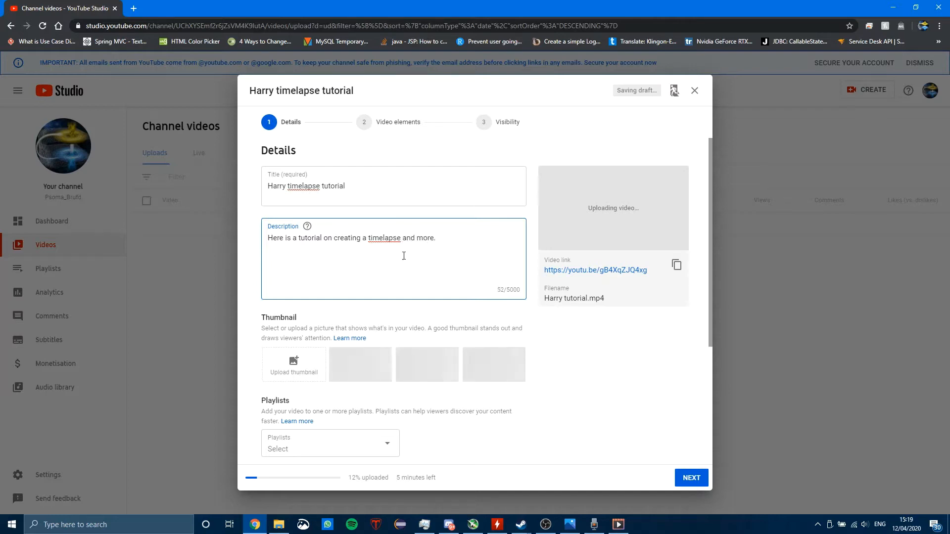
# - Correct the spelling of "timelapse" to "time lapse" in both the description and the title
pyautogui.rightClick(395, 239)
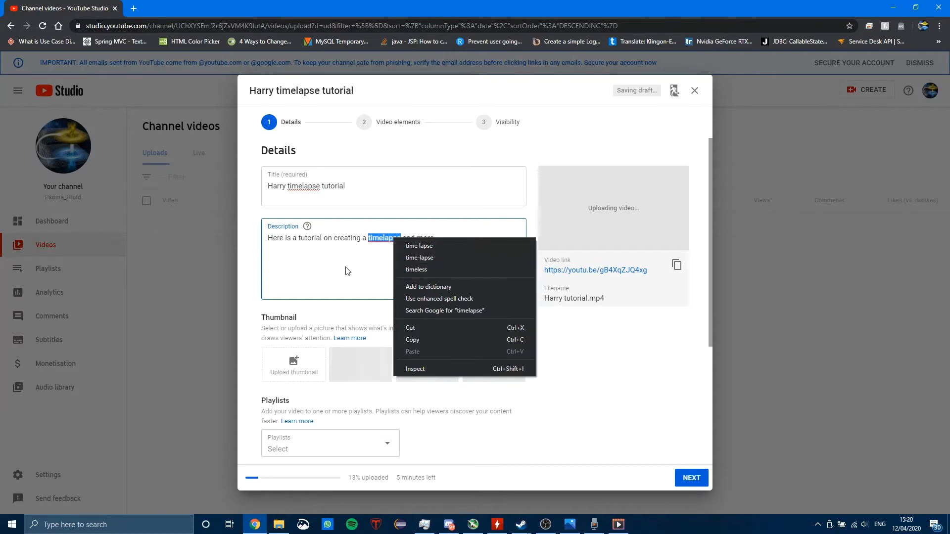
pyautogui.click(419, 246)
pyautogui.rightClick(302, 187)
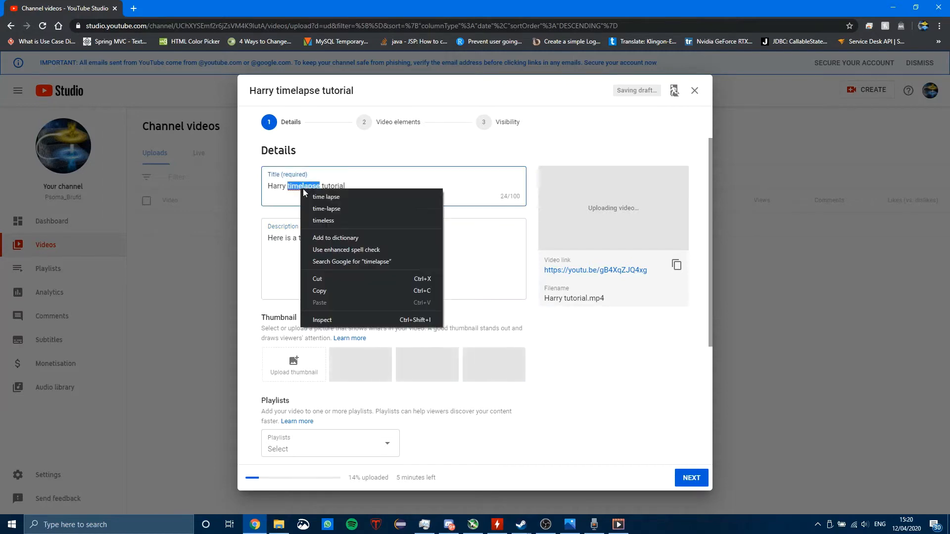
pyautogui.click(334, 201)
pyautogui.click(443, 262)
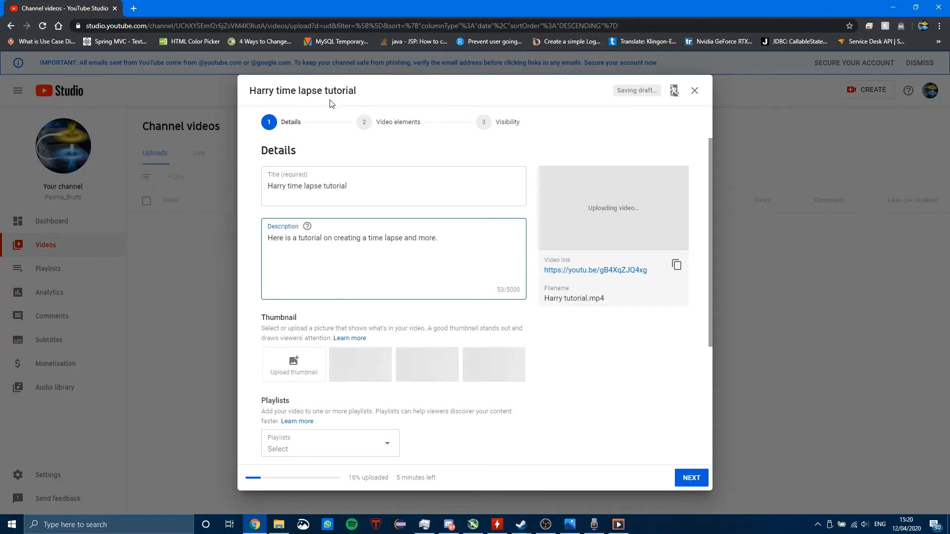
pyautogui.tripleClick(343, 188)
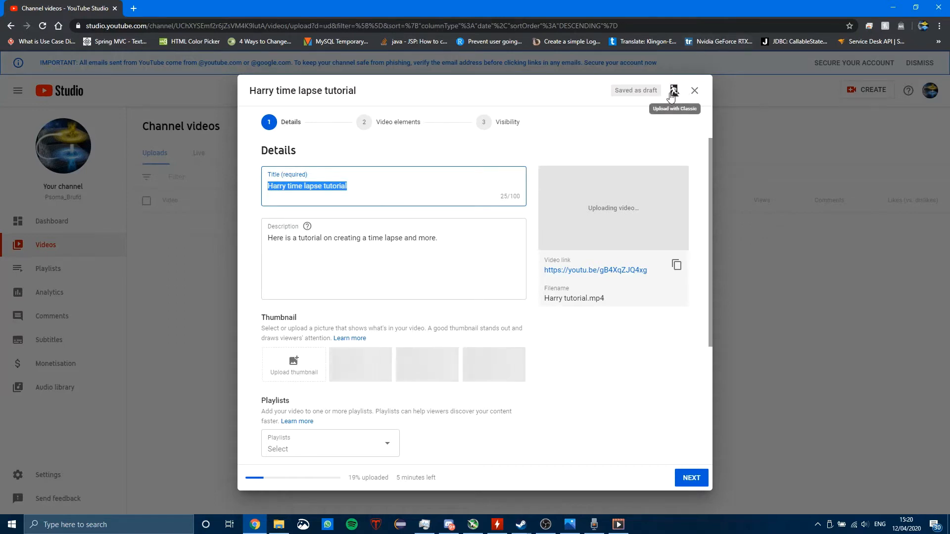
# - Switch to Photos, skim the exported Harry tutorial video for a possible thumbnail scene and close it
pyautogui.scroll(-2, 312, 339)
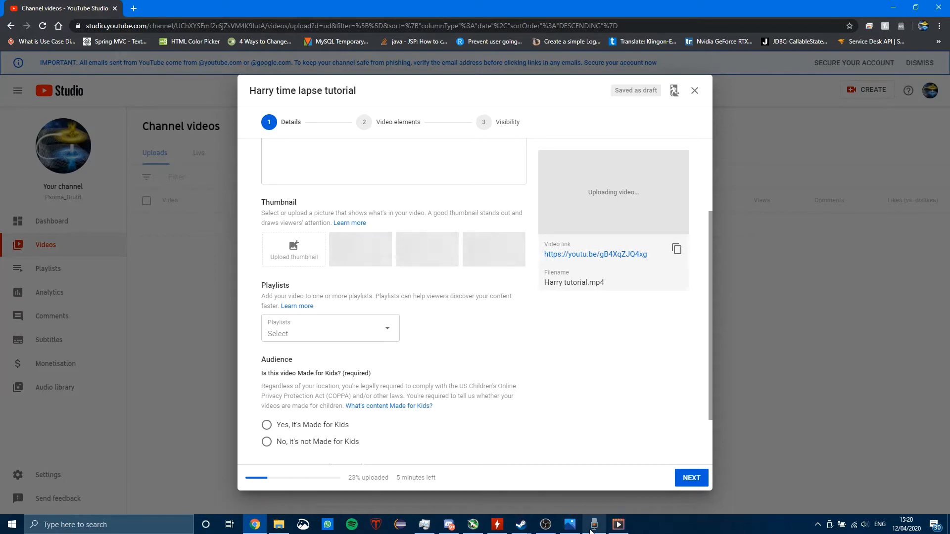
pyautogui.click(568, 525)
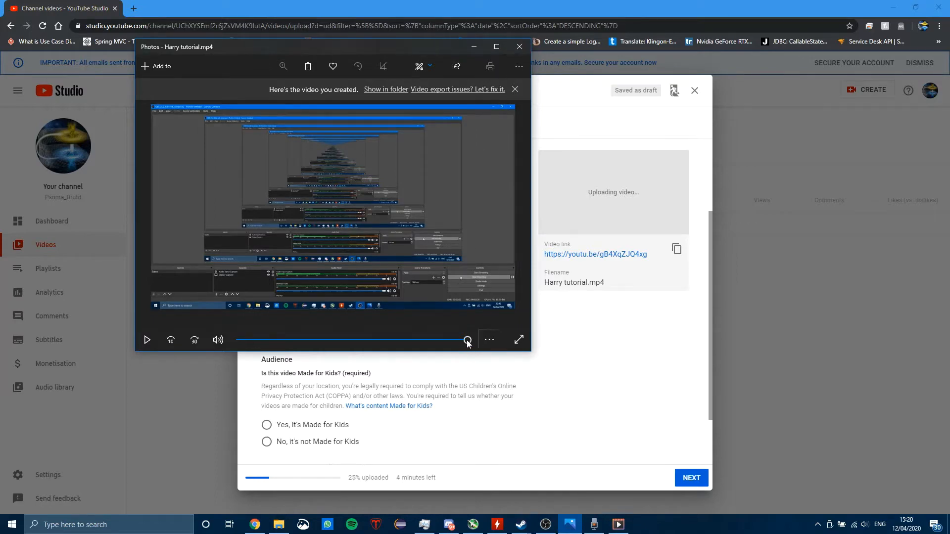
pyautogui.moveTo(466, 339); pyautogui.dragTo(274, 345)
pyautogui.click(519, 47)
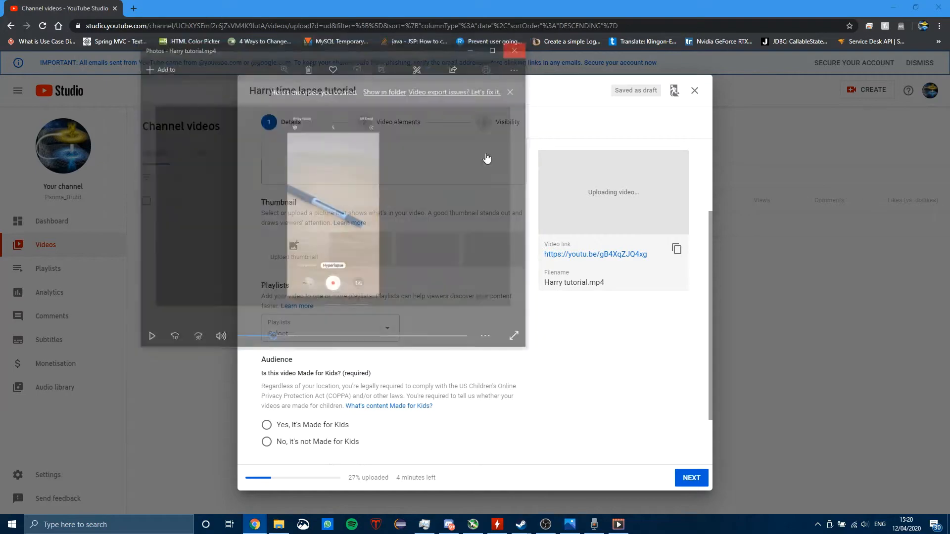
# - Open the Harry tutorial video from the Videos folder in the video player
pyautogui.click(279, 524)
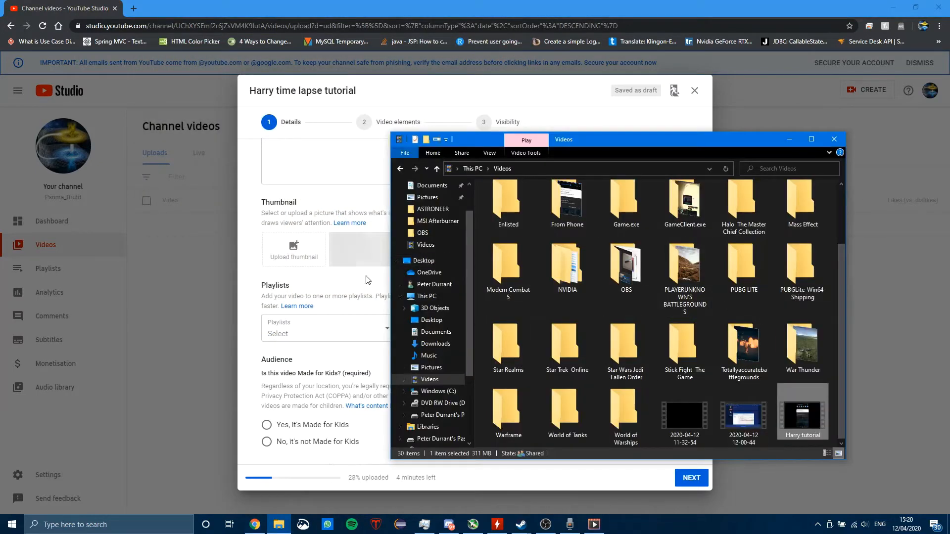
pyautogui.rightClick(807, 410)
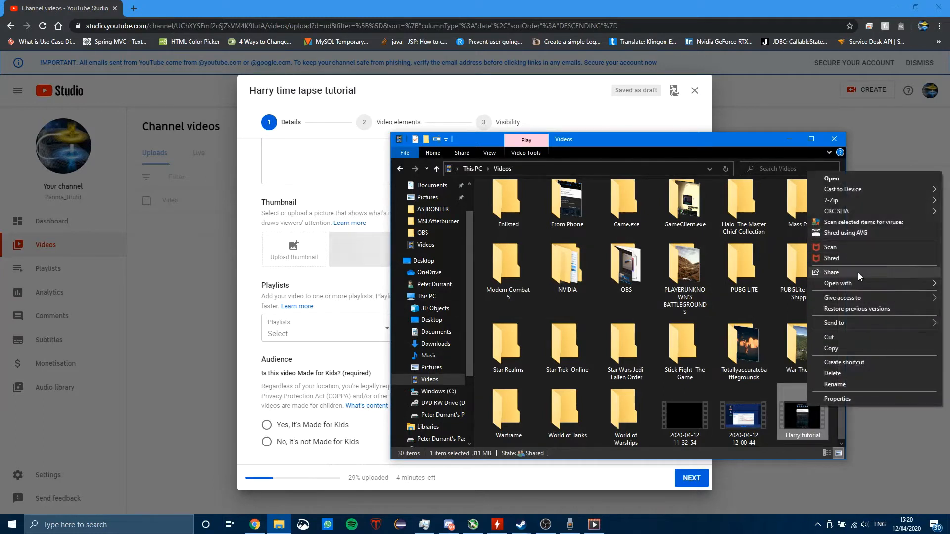
pyautogui.moveTo(859, 284)
pyautogui.click(752, 281)
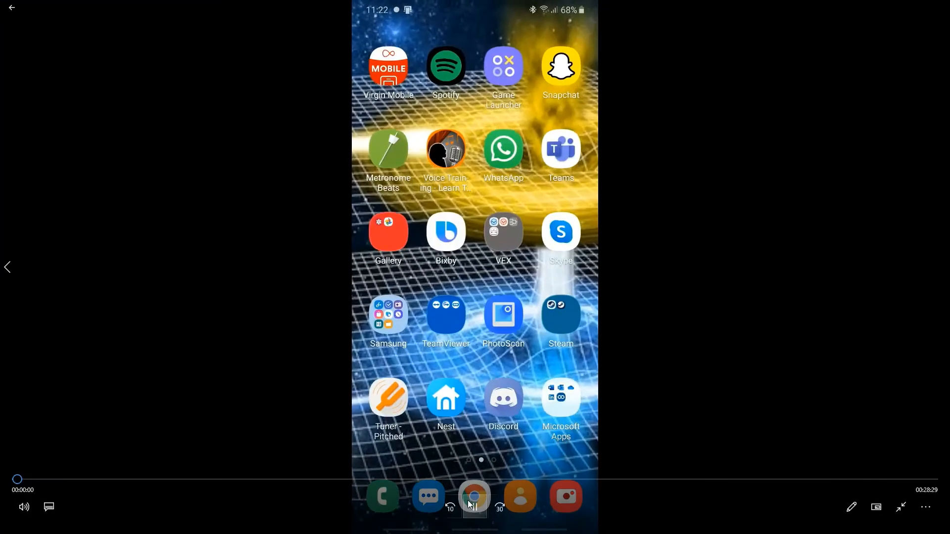
# - Save a photo from the later part of the video, showing the editor storyboard with the pen clip
pyautogui.click(851, 508)
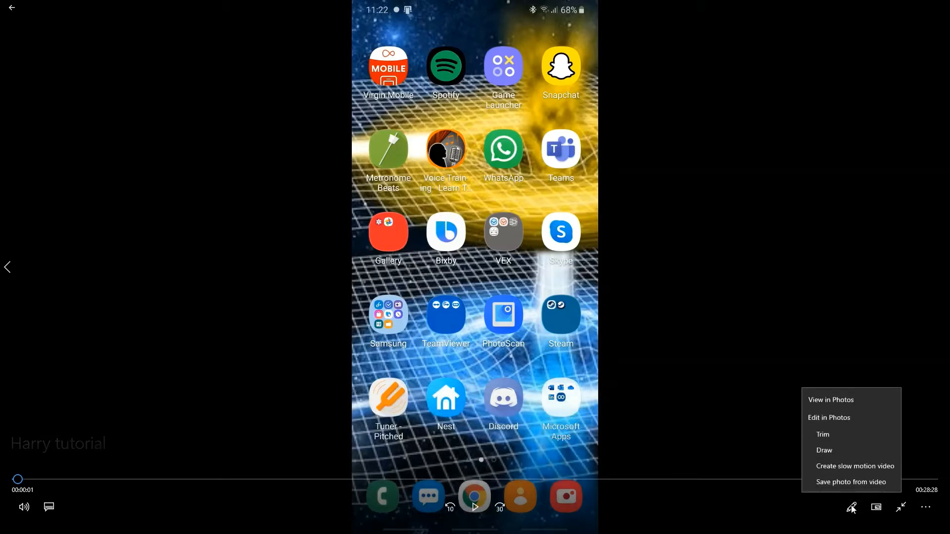
pyautogui.click(881, 481)
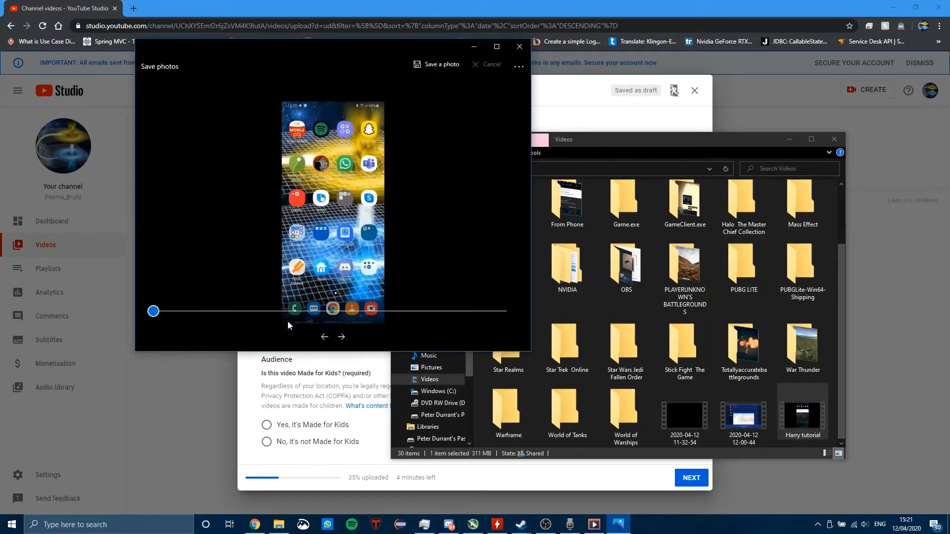
pyautogui.moveTo(153, 311); pyautogui.dragTo(435, 317)
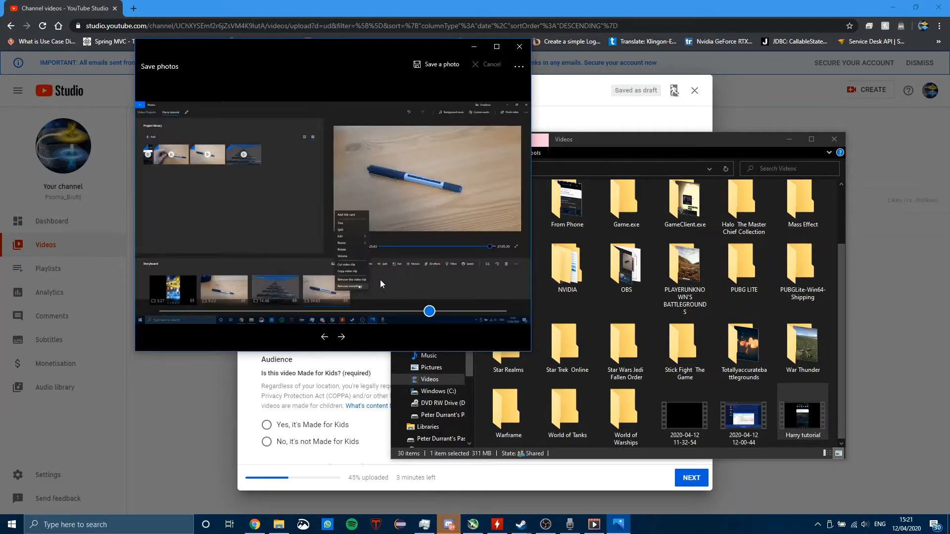
pyautogui.click(440, 66)
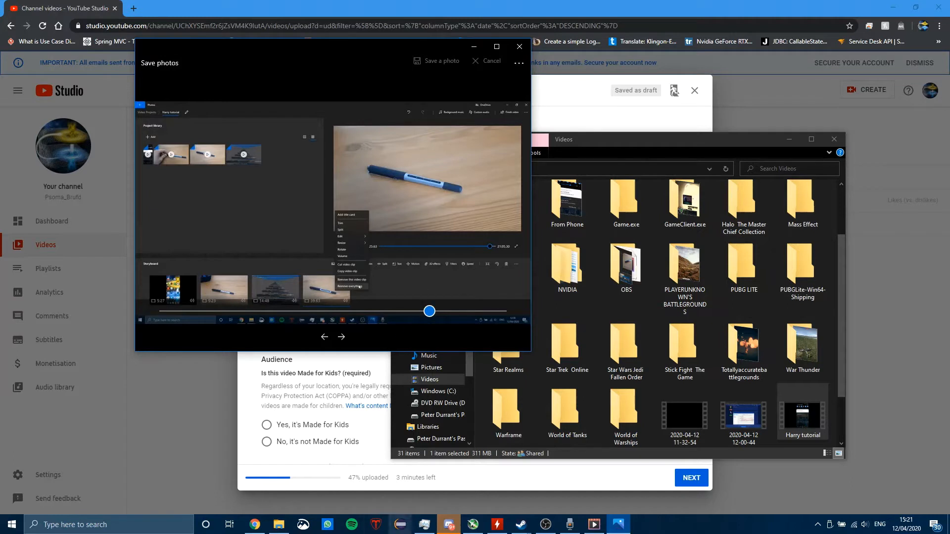
# - Locate the saved Harry tutorial_Moment image in the Videos folder and return to the upload form in Chrome
pyautogui.click(278, 524)
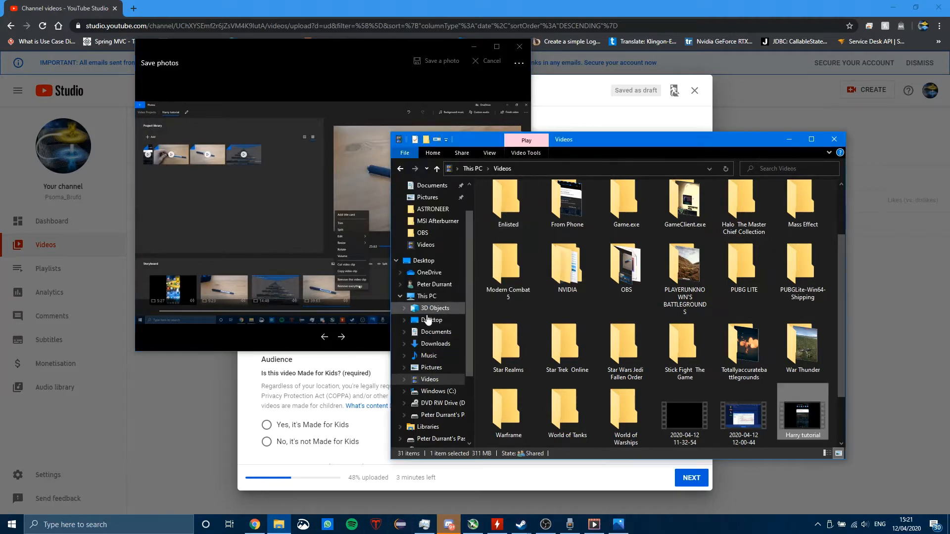
pyautogui.scroll(-1, 651, 284)
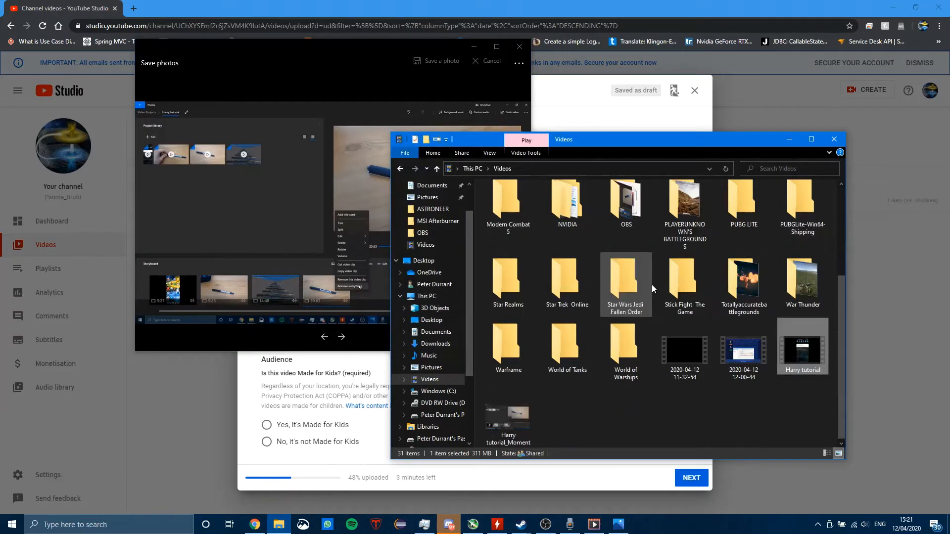
pyautogui.click(515, 421)
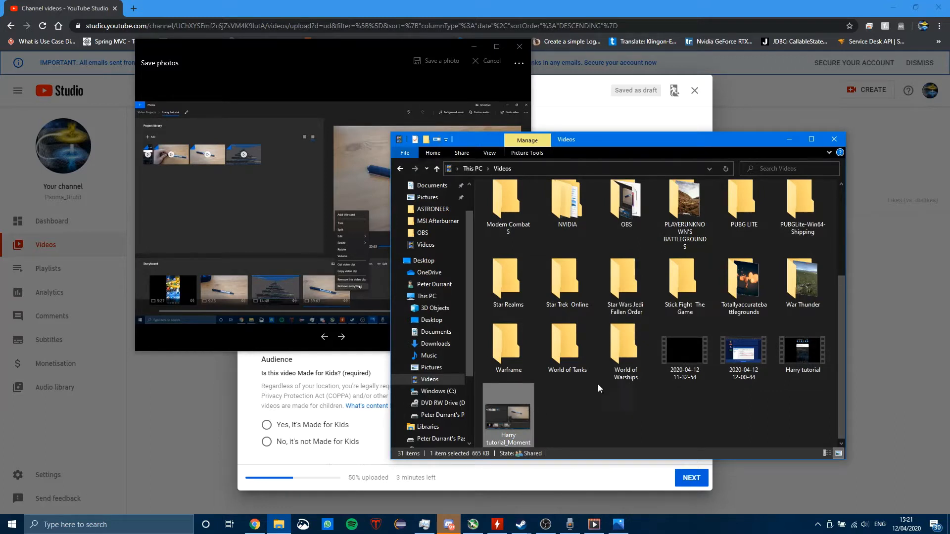
pyautogui.click(581, 83)
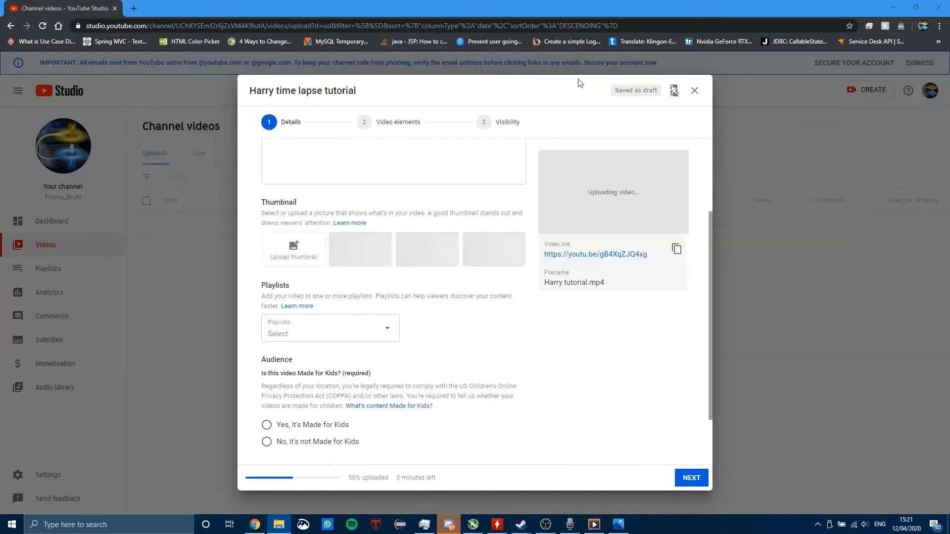
# - Upload the Harry tutorial_Moment image from the Videos folder as the video's custom thumbnail
pyautogui.click(305, 262)
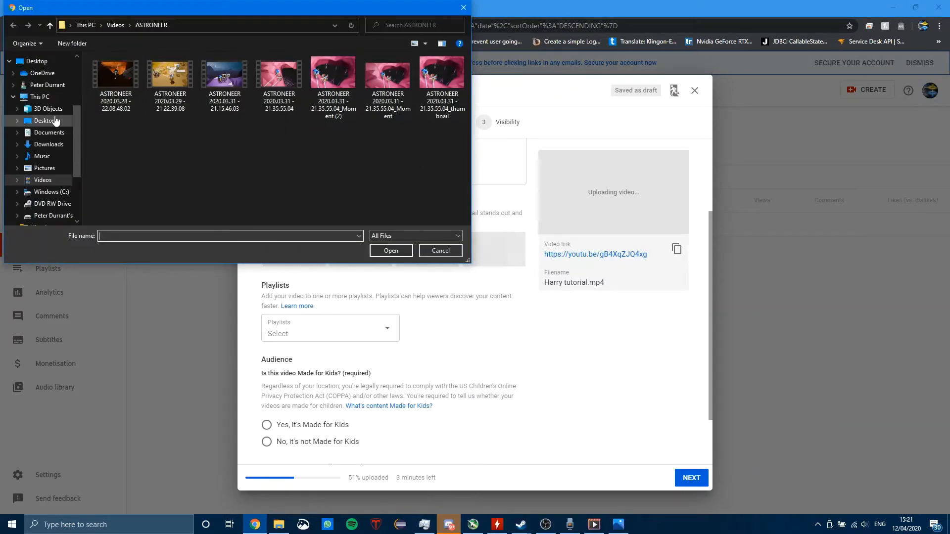
pyautogui.scroll(-1, 47, 153)
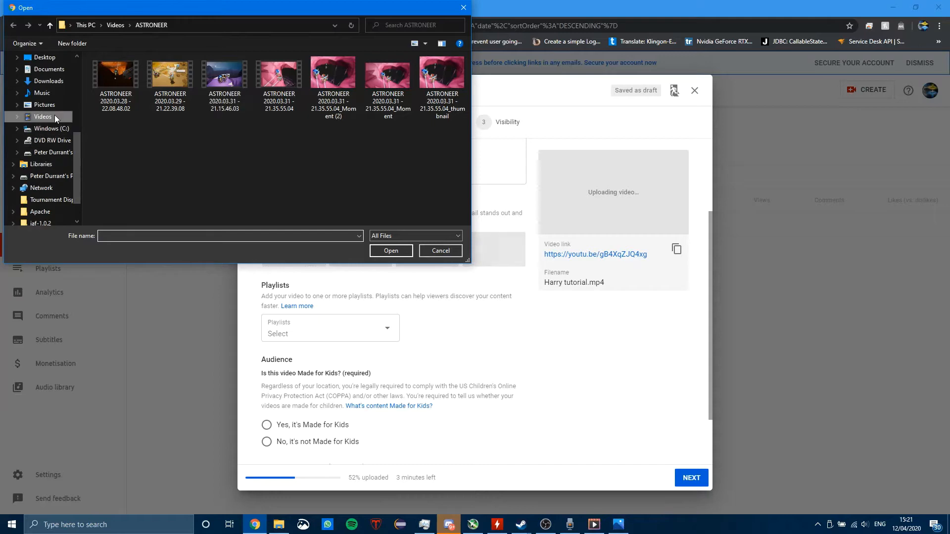
pyautogui.click(54, 114)
pyautogui.scroll(-5, 308, 126)
pyautogui.click(225, 198)
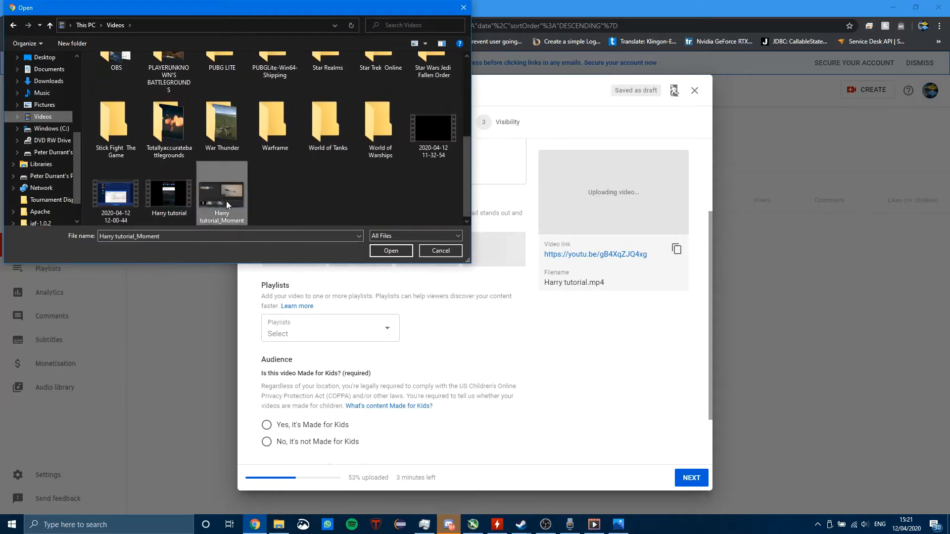
pyautogui.click(389, 251)
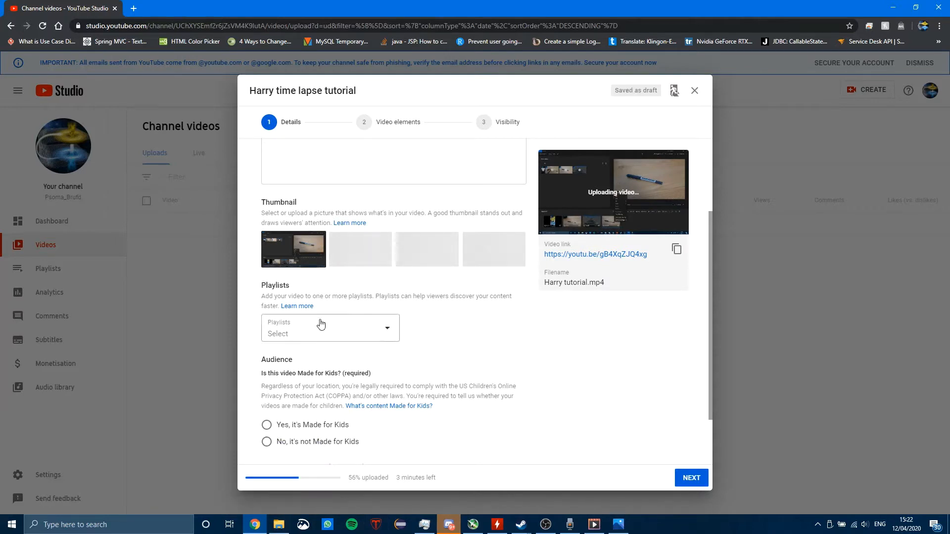
# - Open the Harry tutorial_Moment image from the Videos folder in Photos and view its available resize options
pyautogui.click(279, 525)
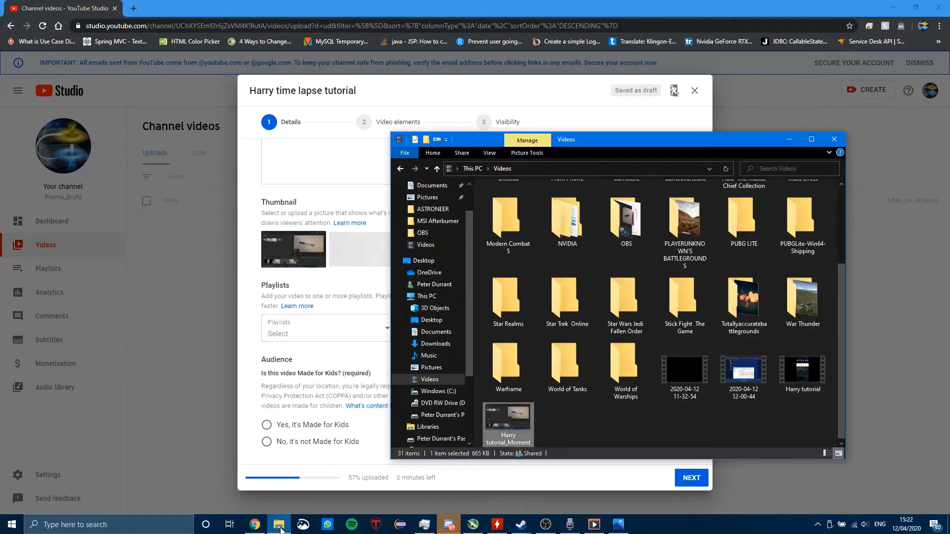
pyautogui.rightClick(509, 422)
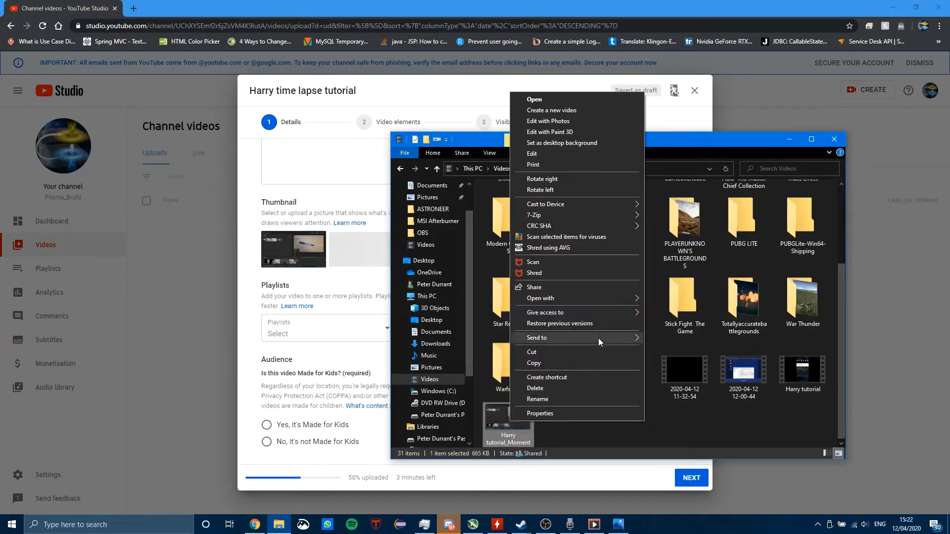
pyautogui.doubleClick(497, 414)
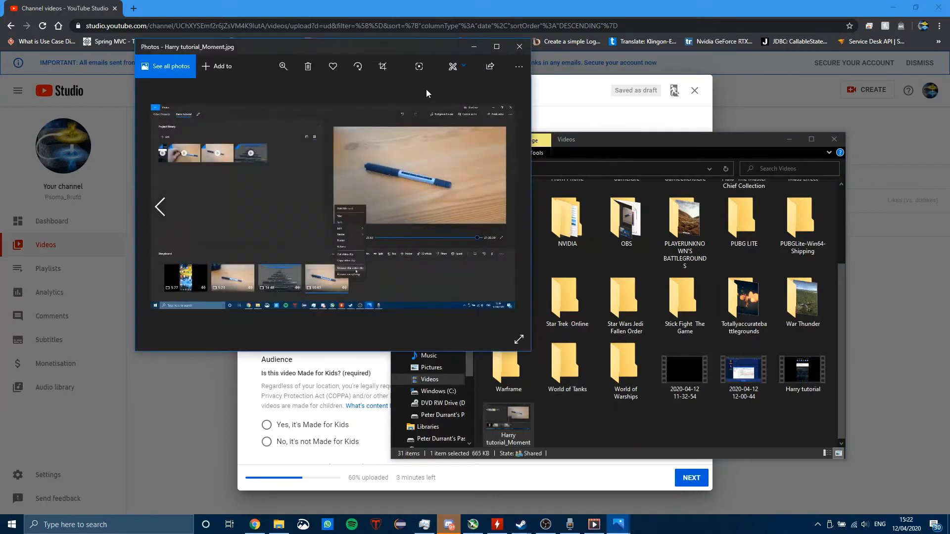
pyautogui.click(517, 66)
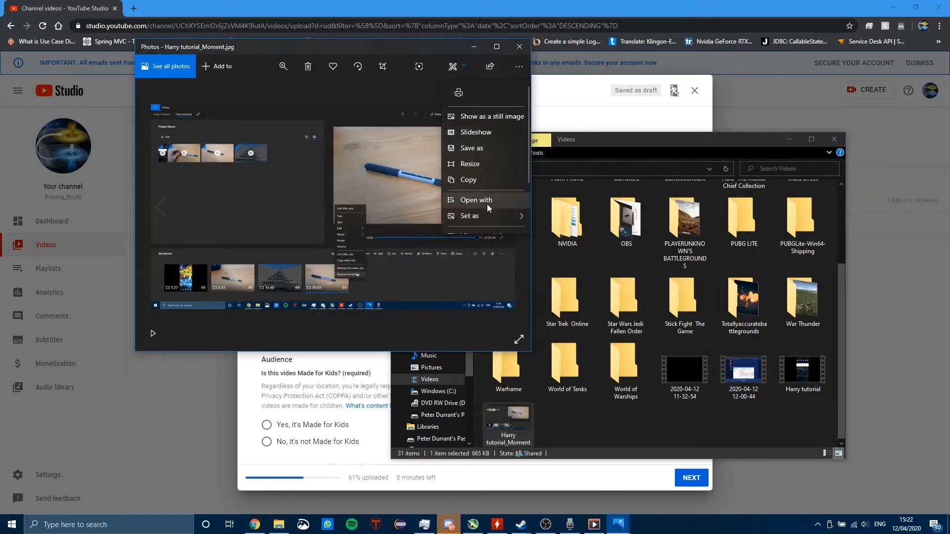
pyautogui.click(491, 165)
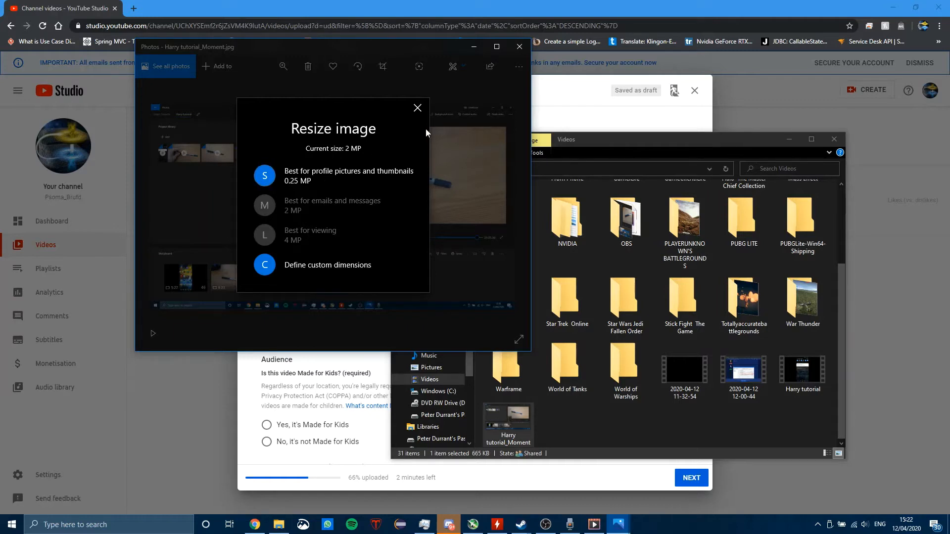
pyautogui.click(417, 108)
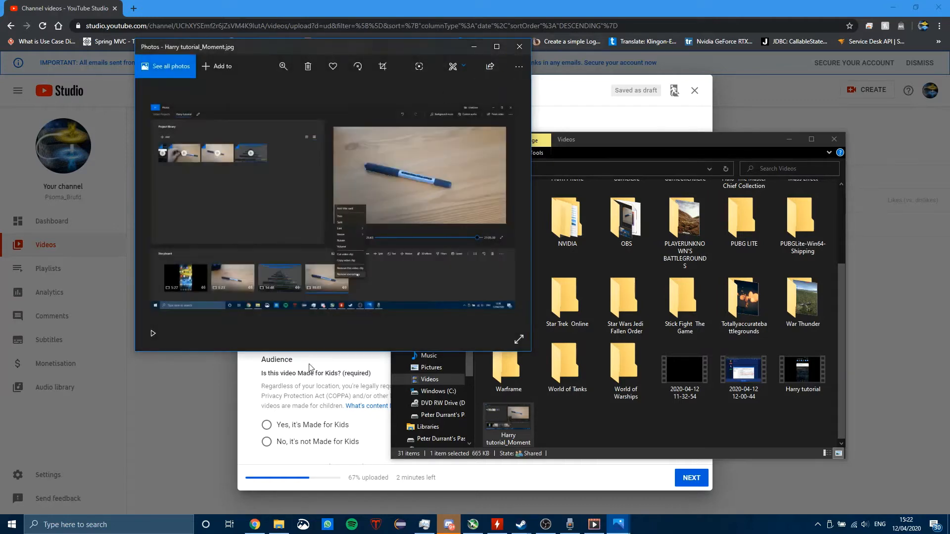
# - Try resizing the image to the 0.25 MP thumbnail size, cancel the save and return to the upload form in Chrome
pyautogui.click(518, 66)
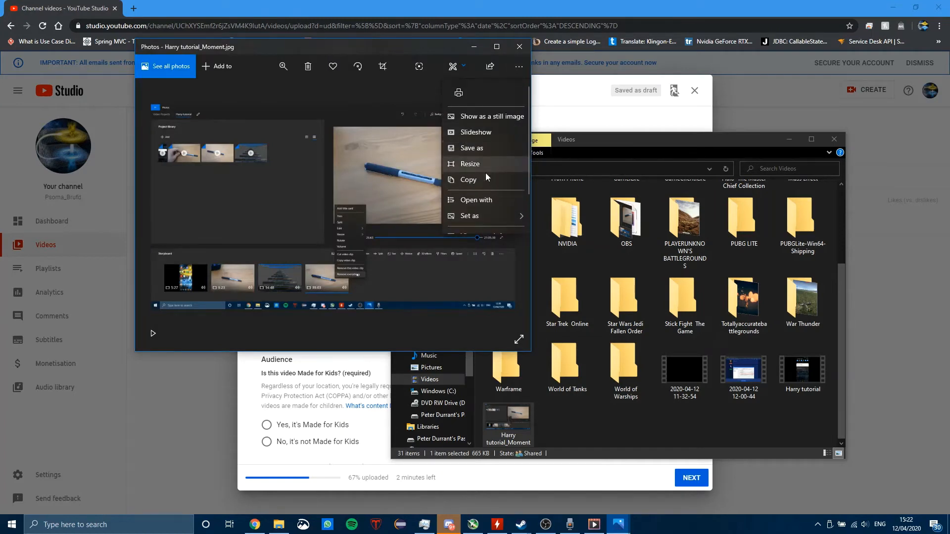
pyautogui.click(485, 166)
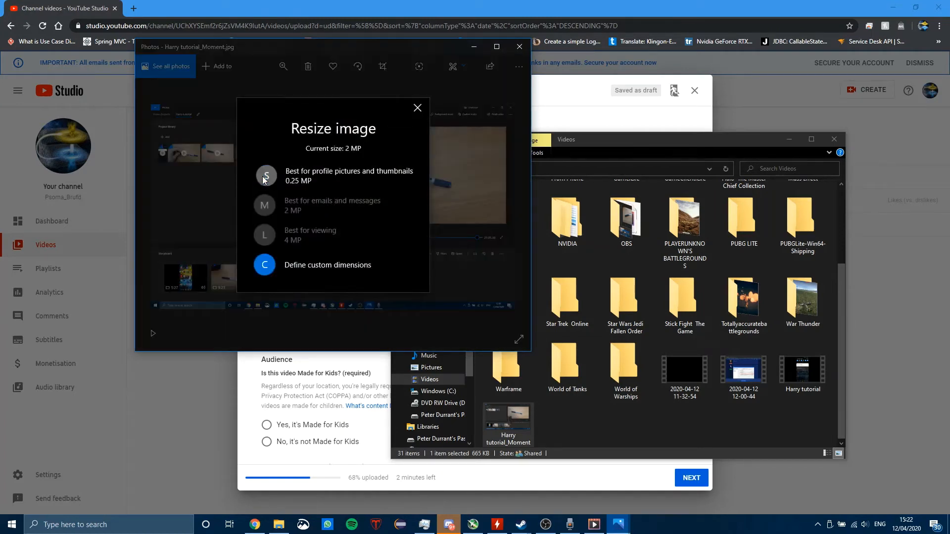
pyautogui.click(387, 187)
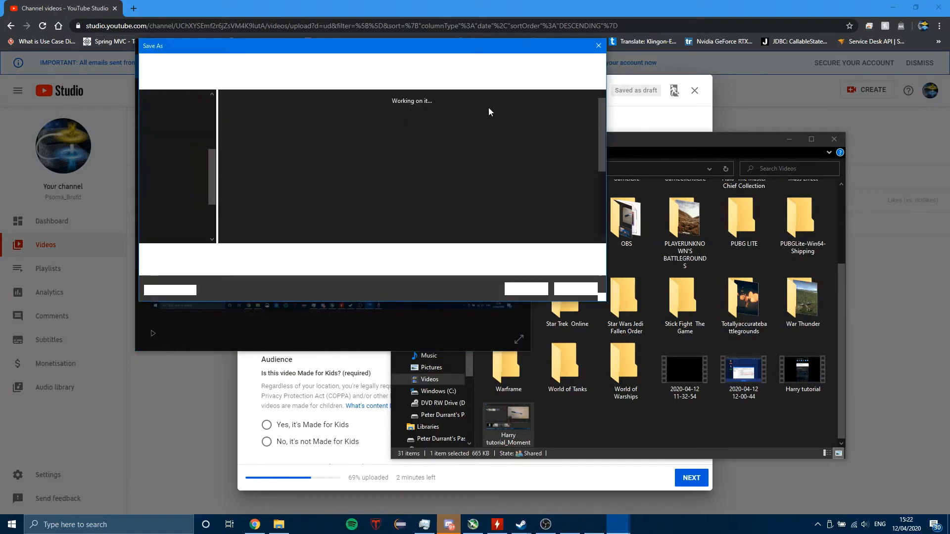
pyautogui.click(598, 47)
pyautogui.click(519, 47)
pyautogui.click(570, 91)
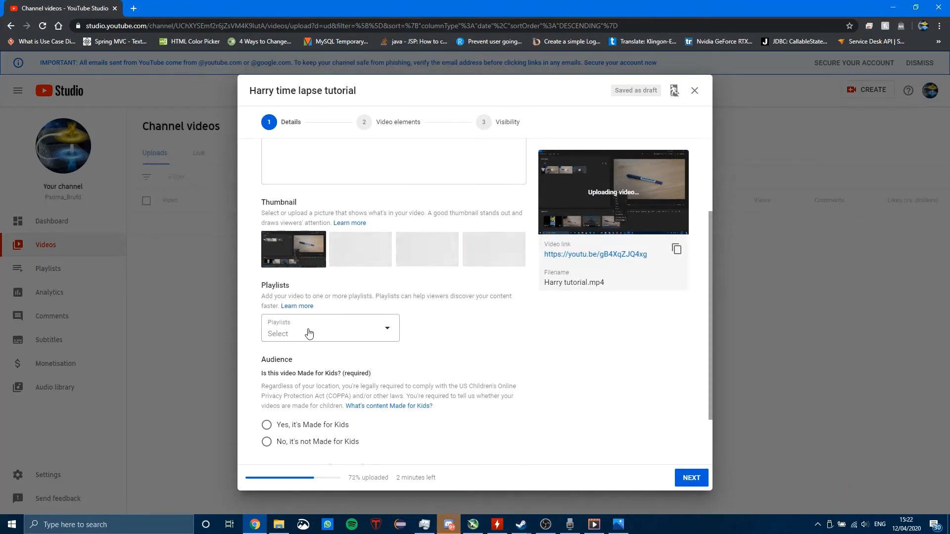
# - Look through the playlist choices and try both audience answers, ending on "No, it's not Made for Kids"
pyautogui.click(371, 341)
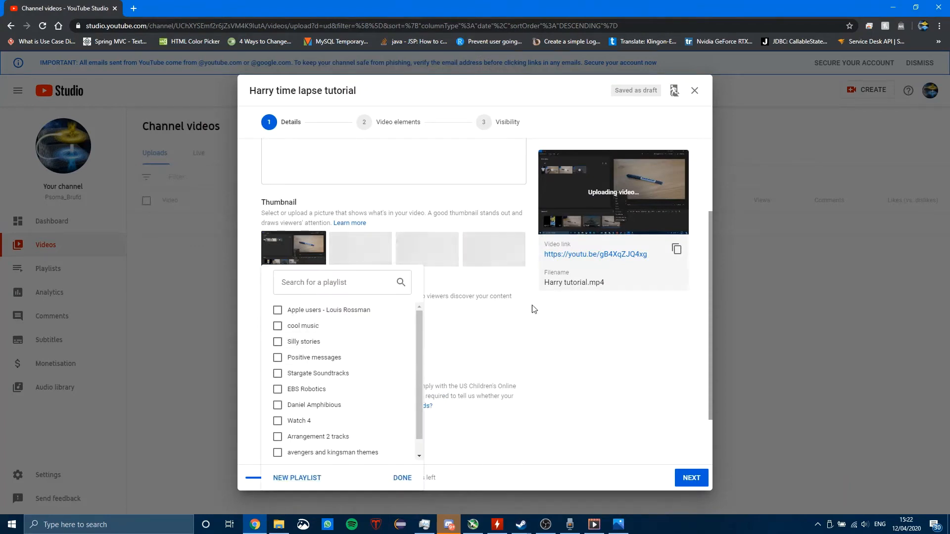
pyautogui.click(566, 343)
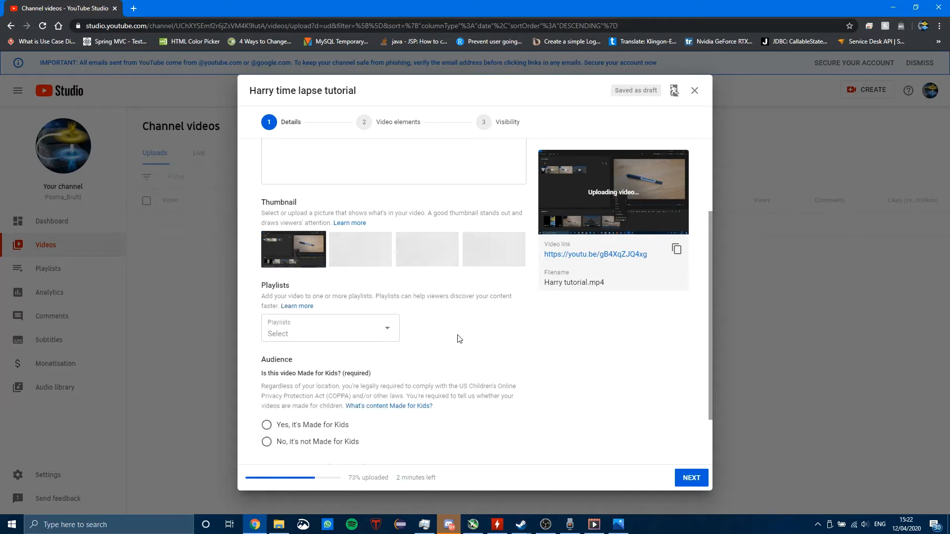
pyautogui.scroll(-2, 404, 354)
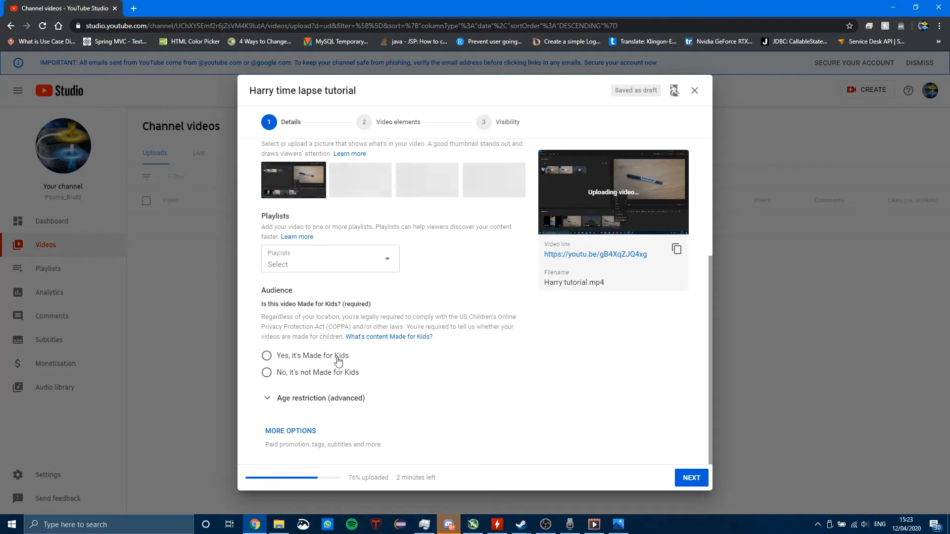
pyautogui.click(267, 355)
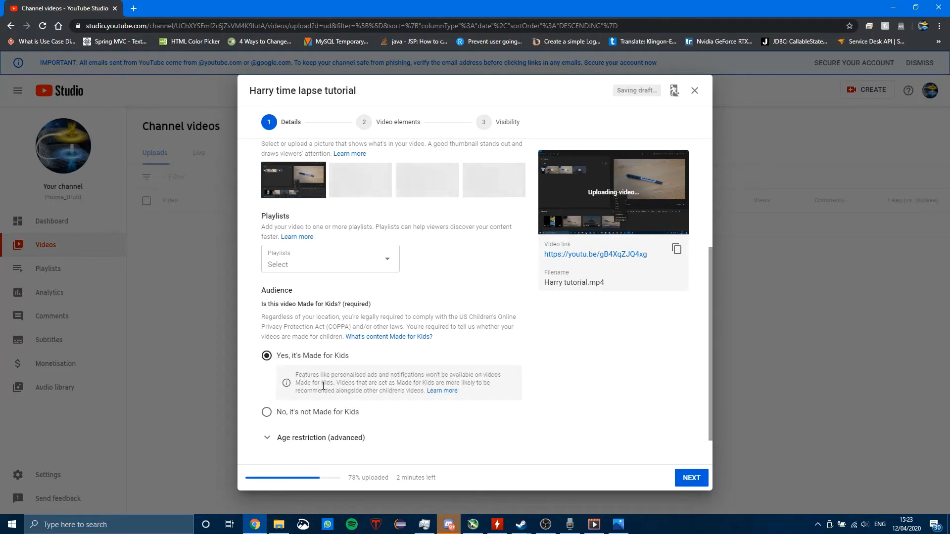
pyautogui.click(267, 412)
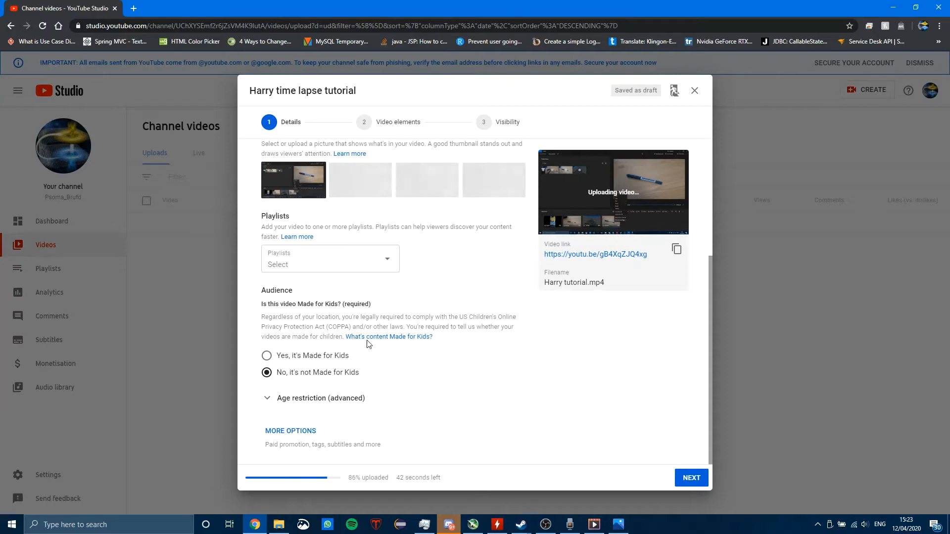
pyautogui.click(299, 357)
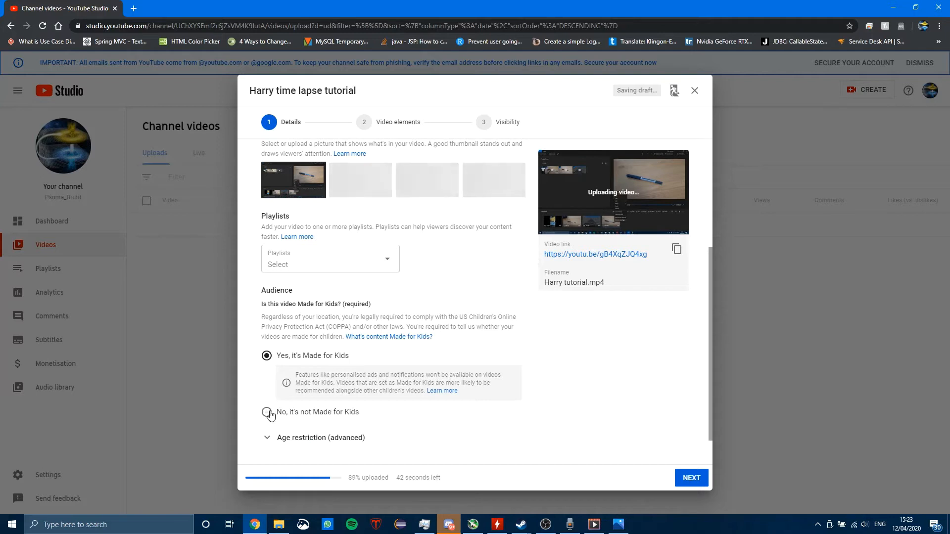
pyautogui.click(268, 412)
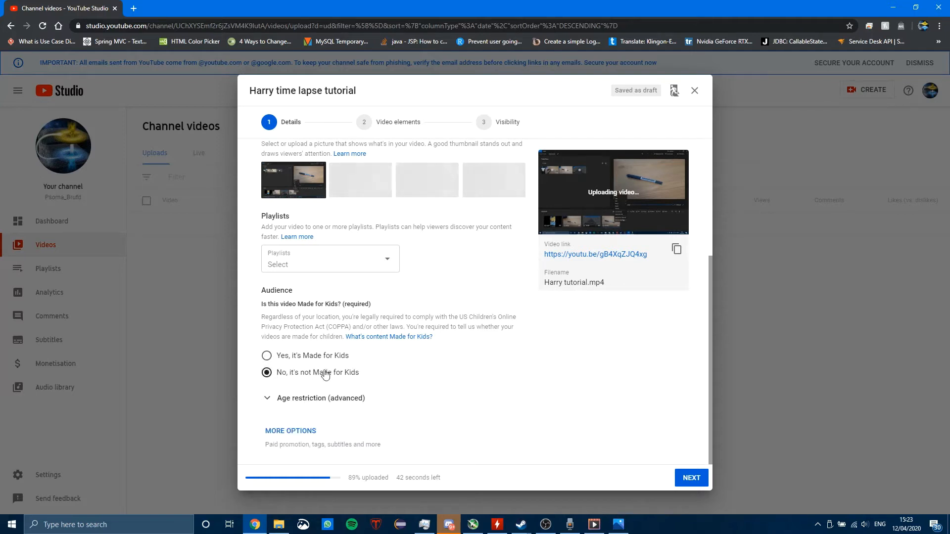
# - Mark the video as Made for Kids, read the linked help article on setting the audience, and return to the upload form
pyautogui.click(299, 356)
pyautogui.click(429, 394)
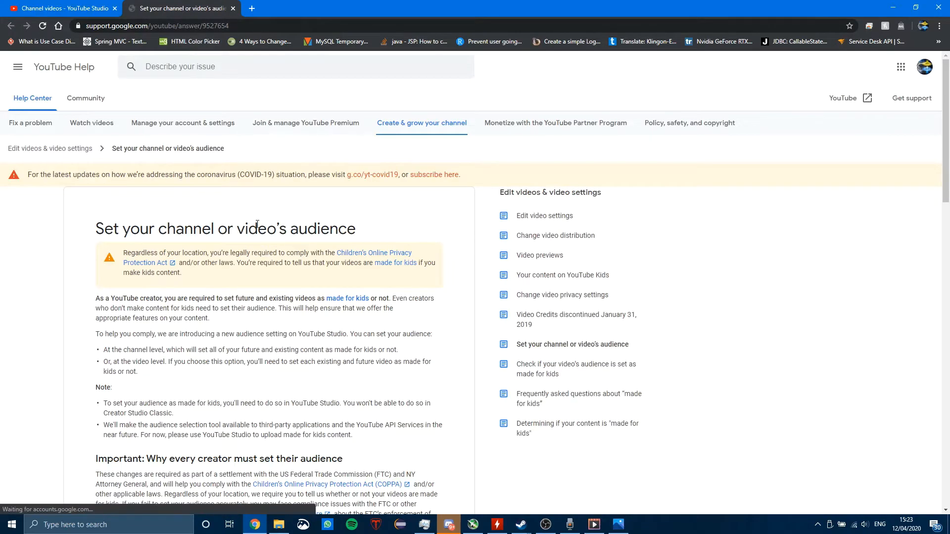
pyautogui.scroll(-2, 257, 224)
pyautogui.scroll(-2, 201, 232)
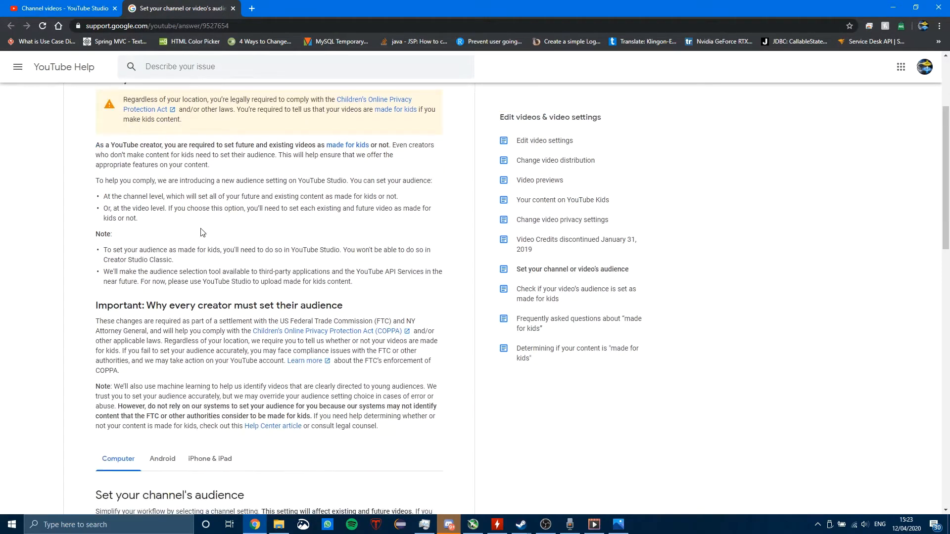
pyautogui.scroll(-2, 183, 333)
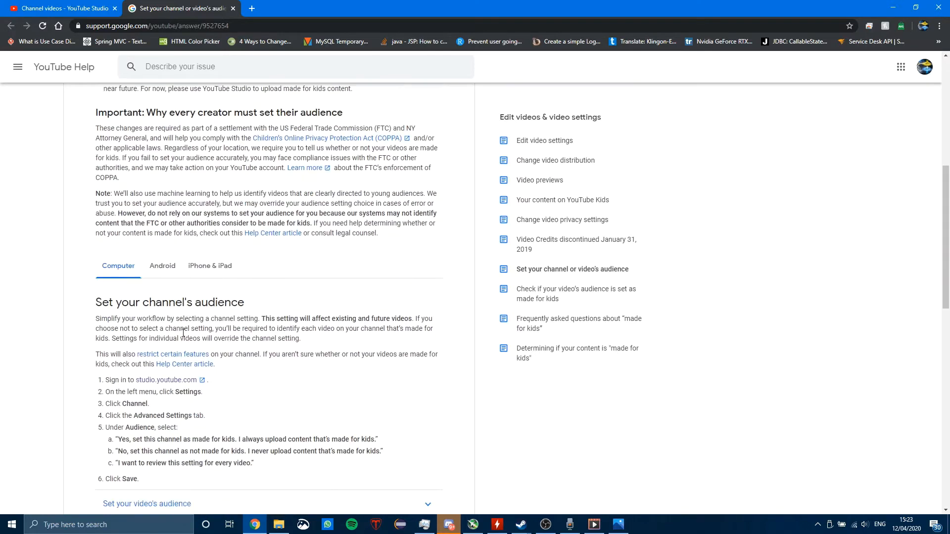
pyautogui.scroll(-6, 185, 308)
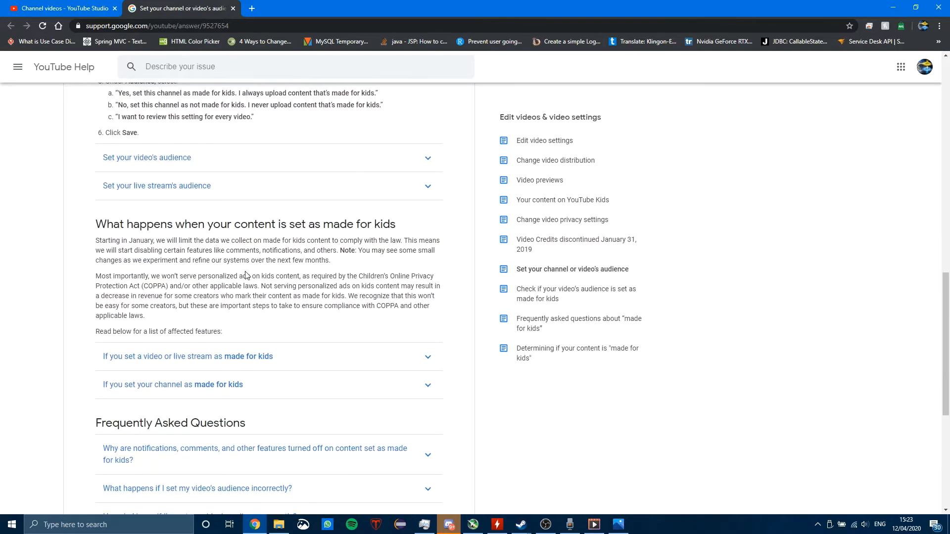
pyautogui.scroll(-2, 246, 275)
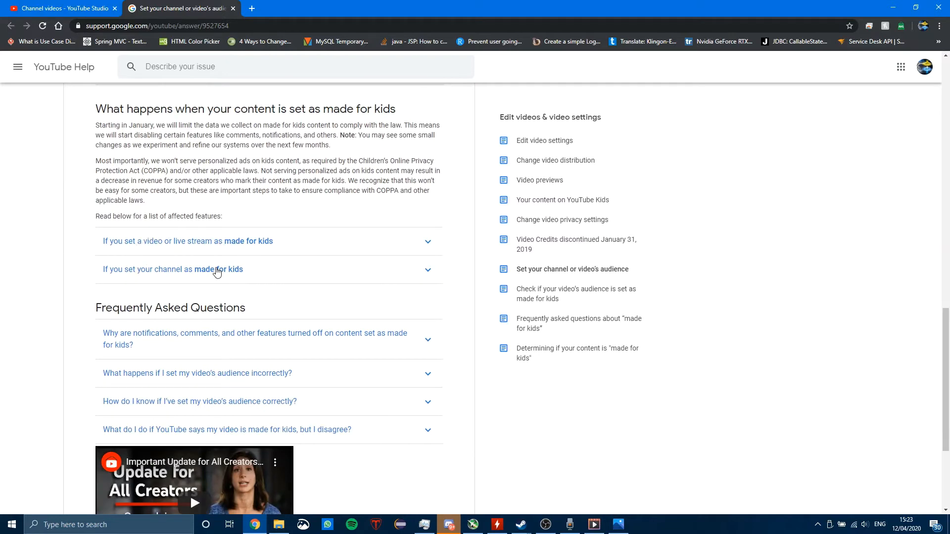
pyautogui.scroll(-2, 217, 271)
pyautogui.click(59, 6)
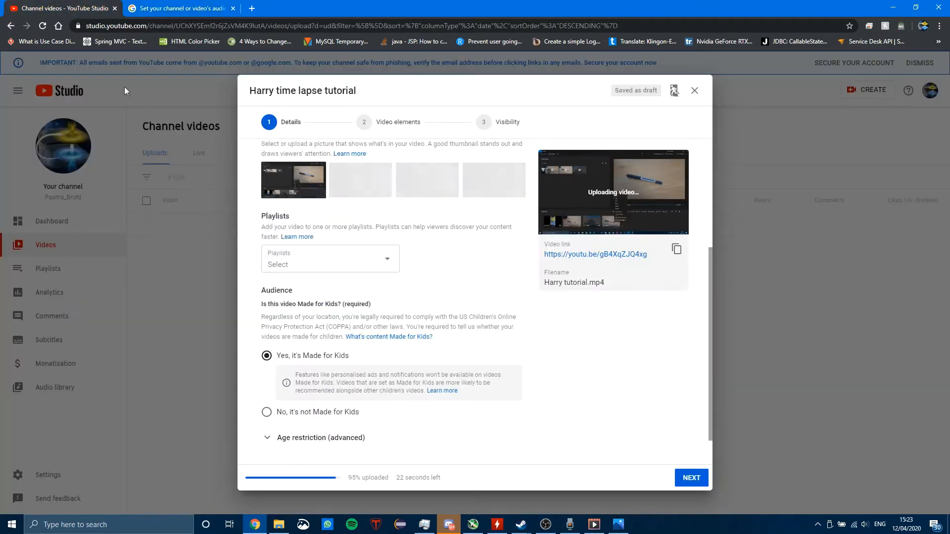
# - Set the audience to "No, it's not Made for Kids" and check the advanced age restriction options
pyautogui.scroll(-1, 318, 383)
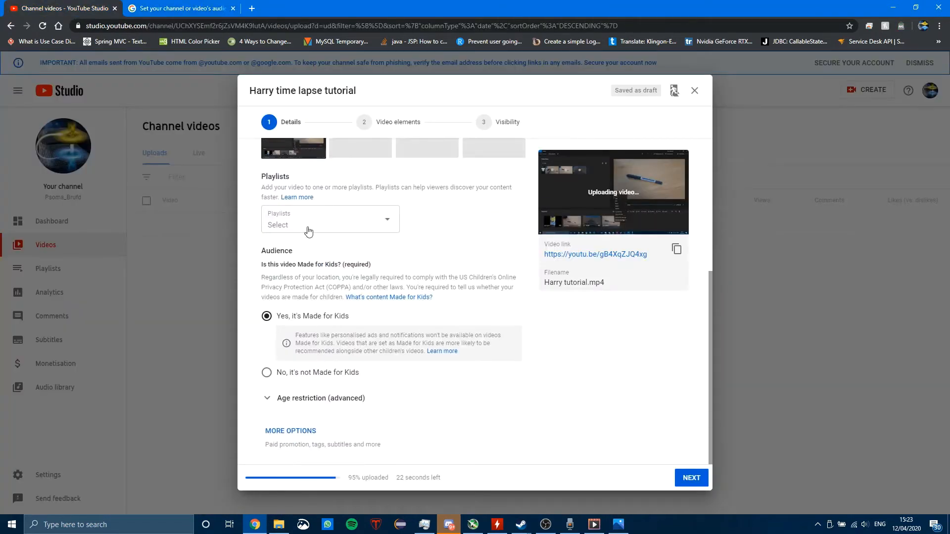
pyautogui.click(267, 372)
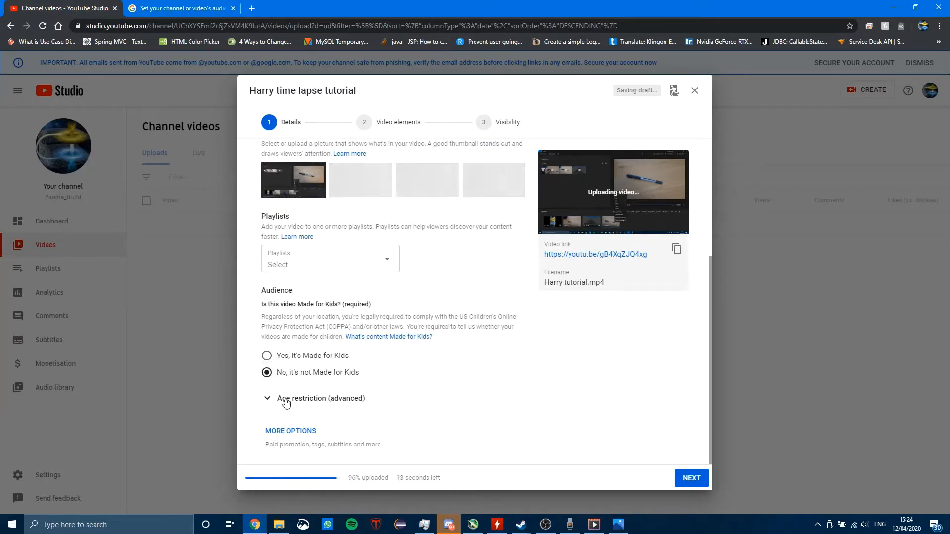
pyautogui.click(268, 399)
pyautogui.scroll(-1, 489, 318)
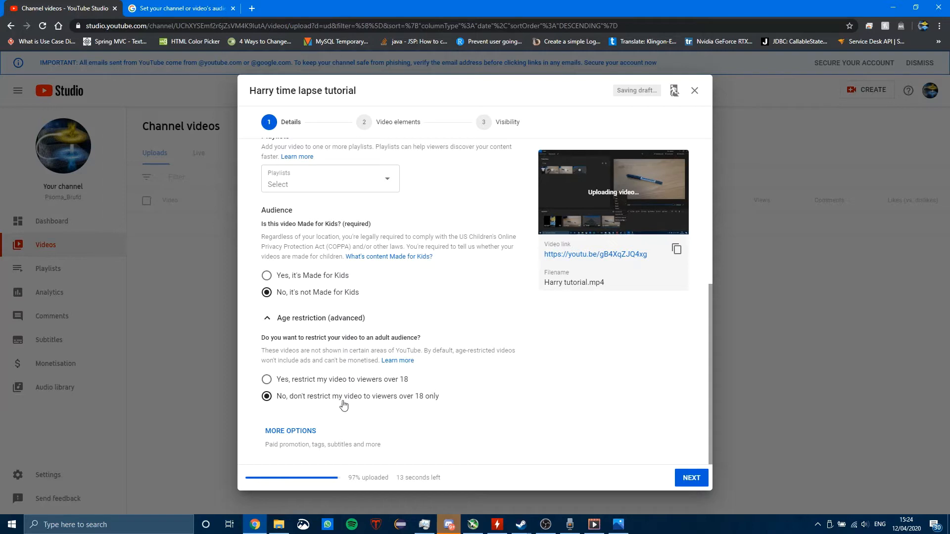
pyautogui.click(276, 321)
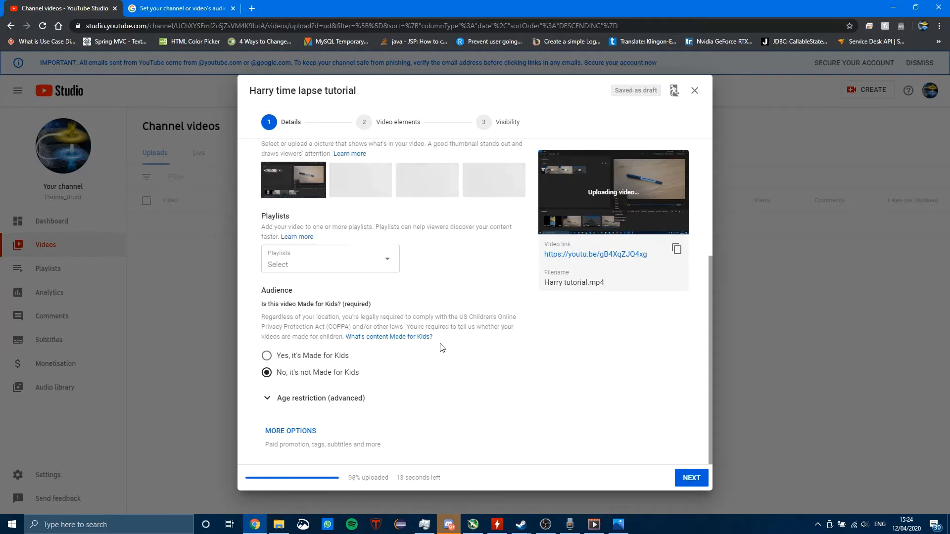
# - Review the video's details and proceed past the video elements stage to the visibility stage without adding anything
pyautogui.scroll(4, 538, 367)
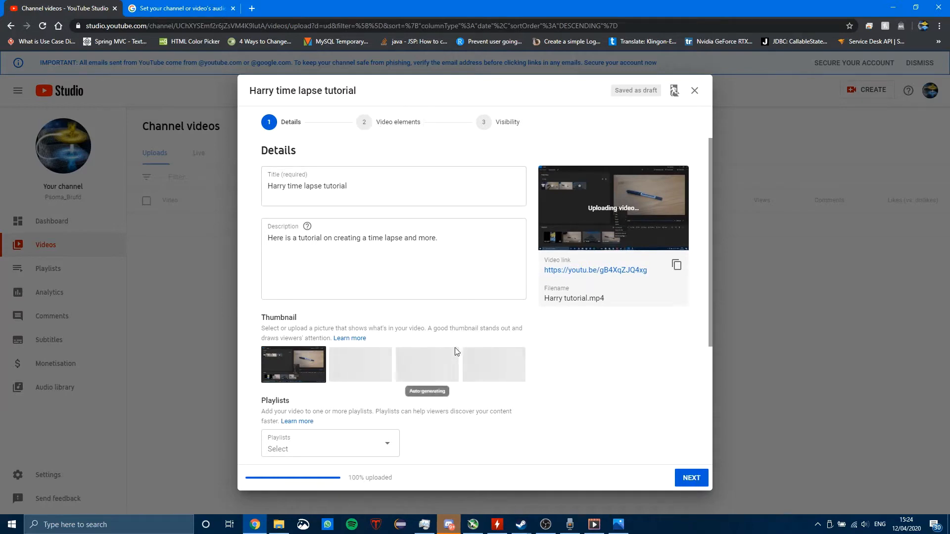
pyautogui.scroll(-4, 472, 354)
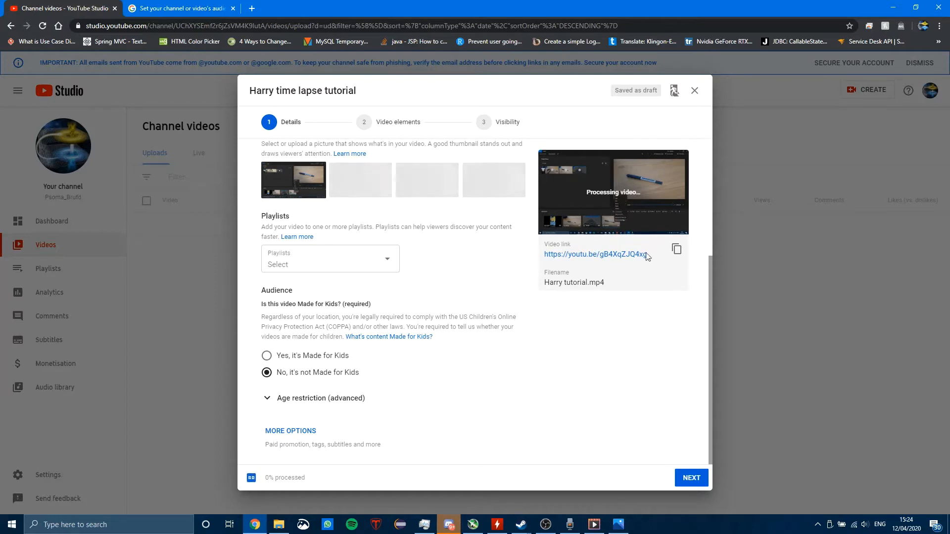
pyautogui.click(691, 477)
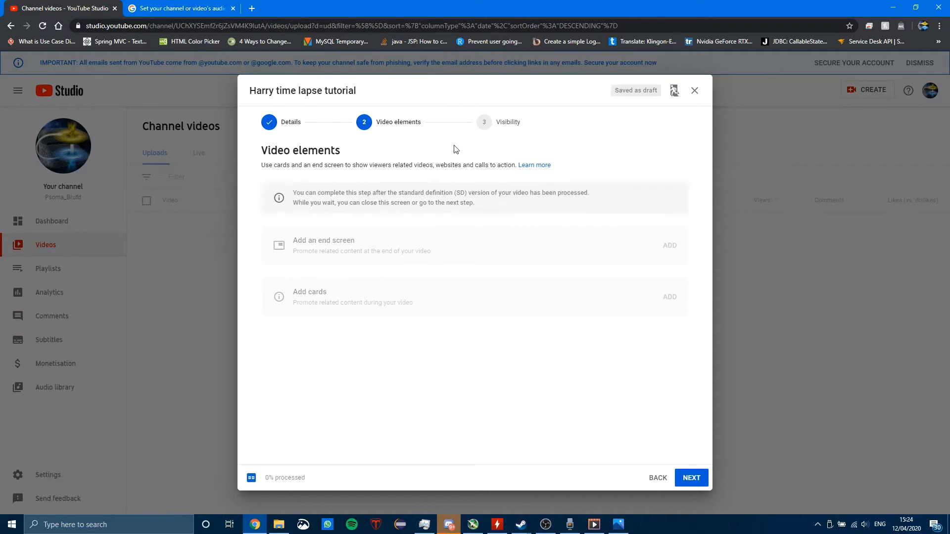
pyautogui.click(691, 478)
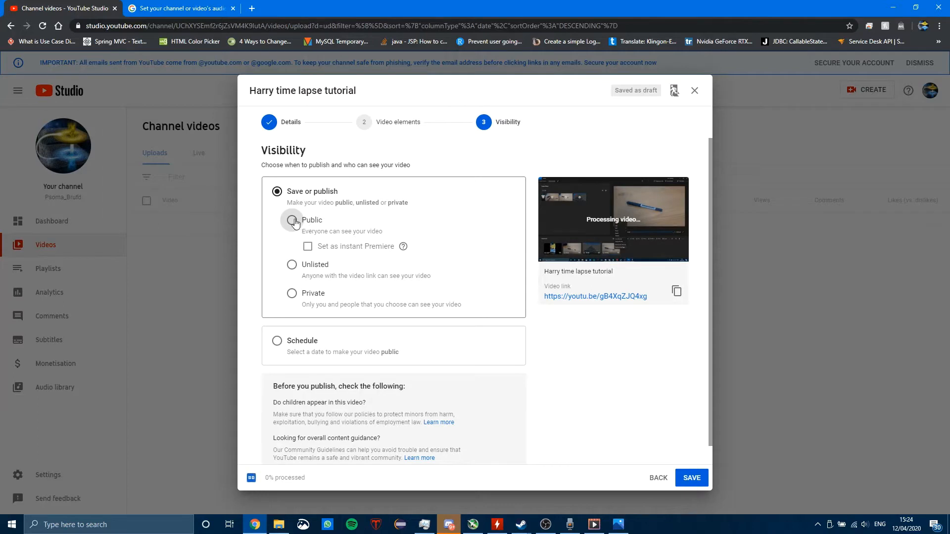
# - Try the Public and Schedule options, and set the video's save or publish visibility to Unlisted
pyautogui.click(293, 220)
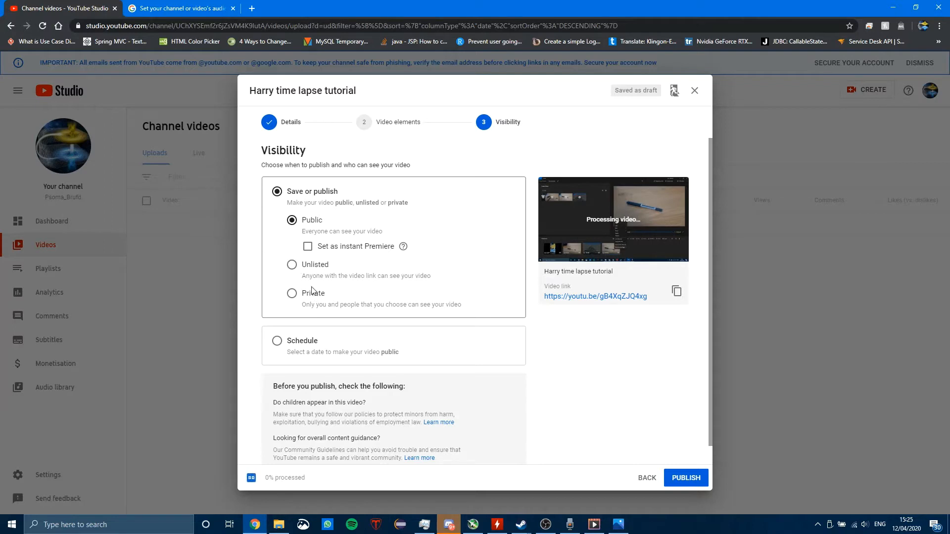
pyautogui.click(293, 265)
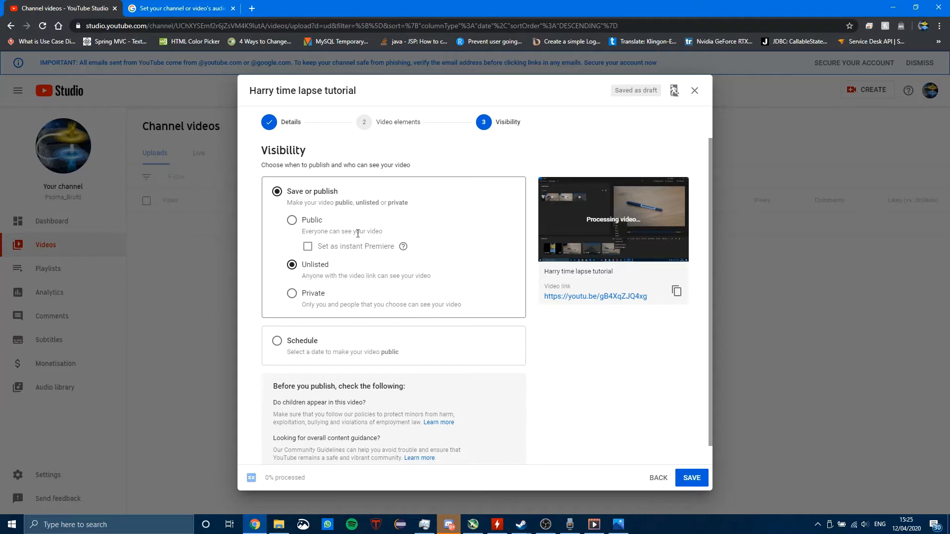
pyautogui.click(278, 340)
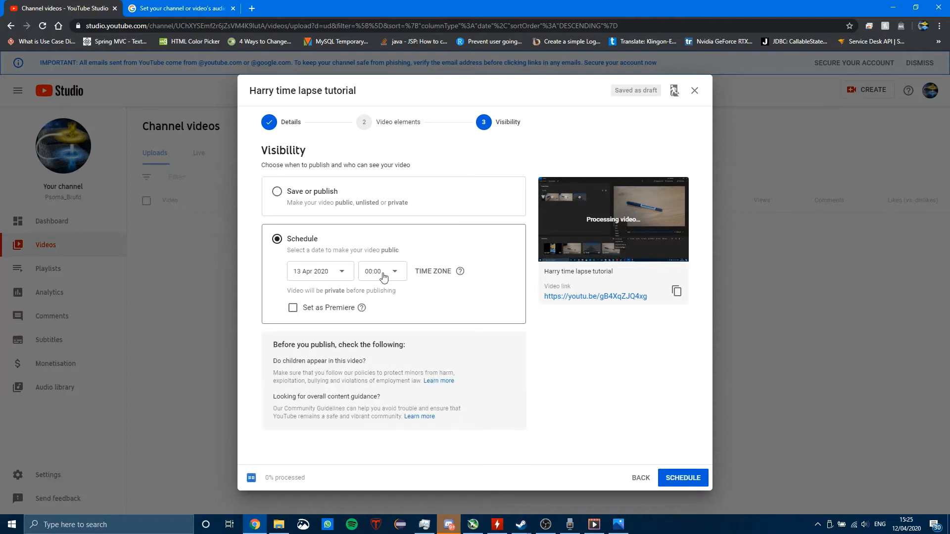
pyautogui.click(278, 192)
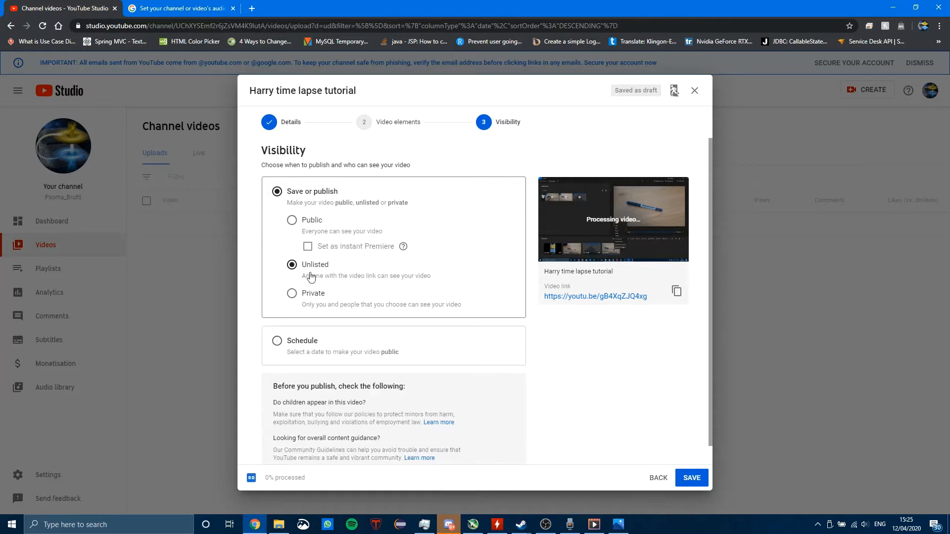
# - Save the Harry time lapse tutorial upload as Unlisted and dismiss the video processing notice
pyautogui.scroll(-1, 389, 324)
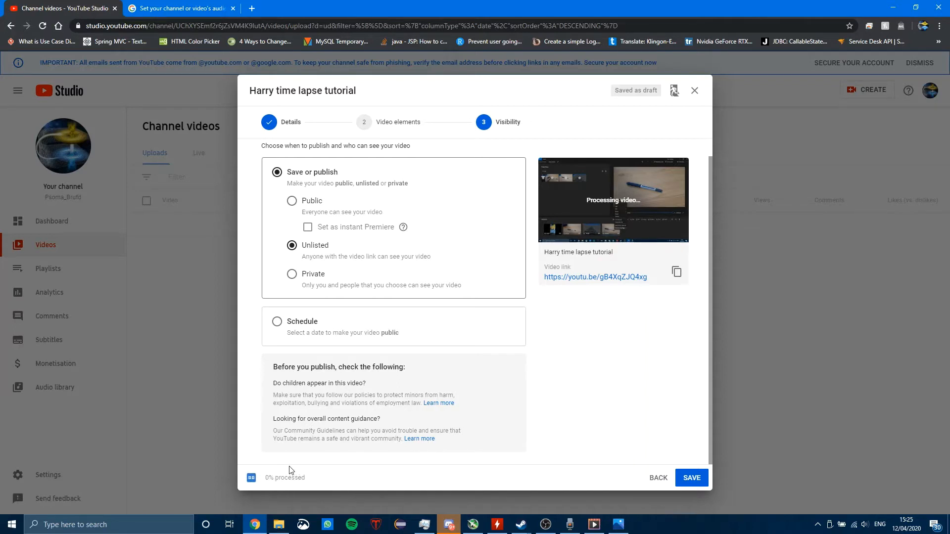
pyautogui.click(692, 478)
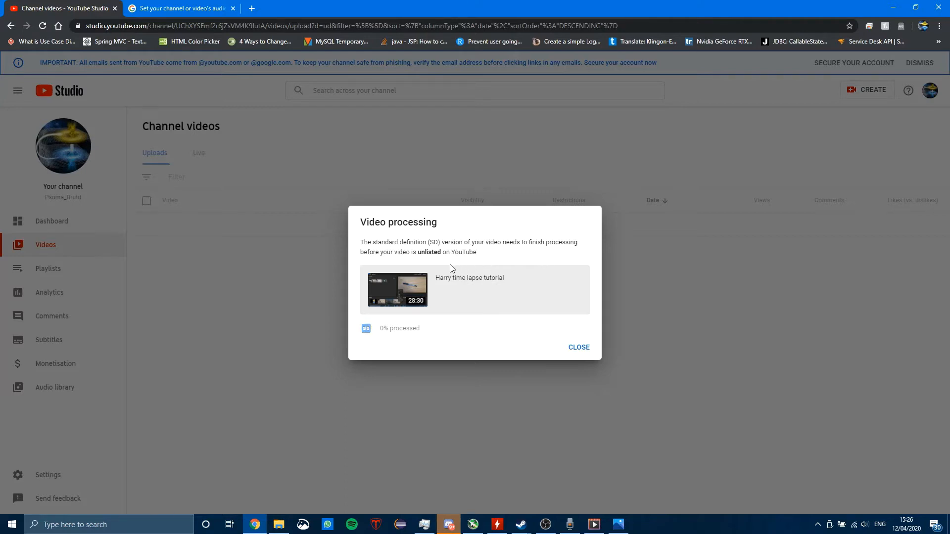
pyautogui.click(586, 348)
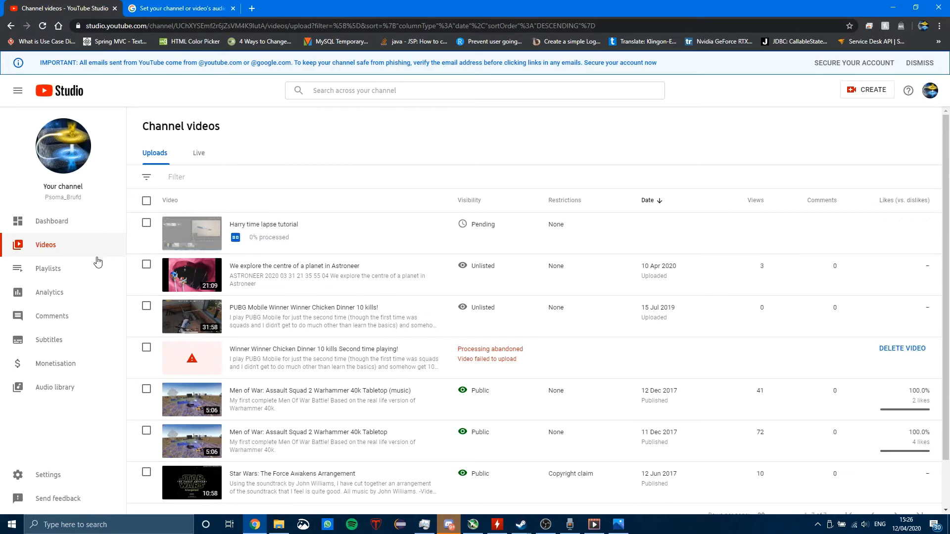
# - Open the Audio Library, browse its free music tracks, and return to the channel videos list
pyautogui.click(66, 392)
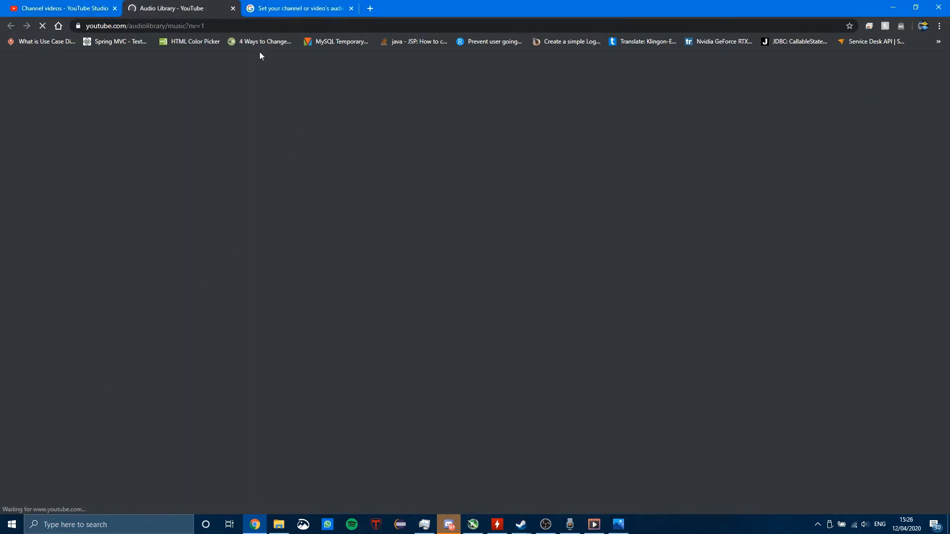
pyautogui.scroll(-10, 350, 291)
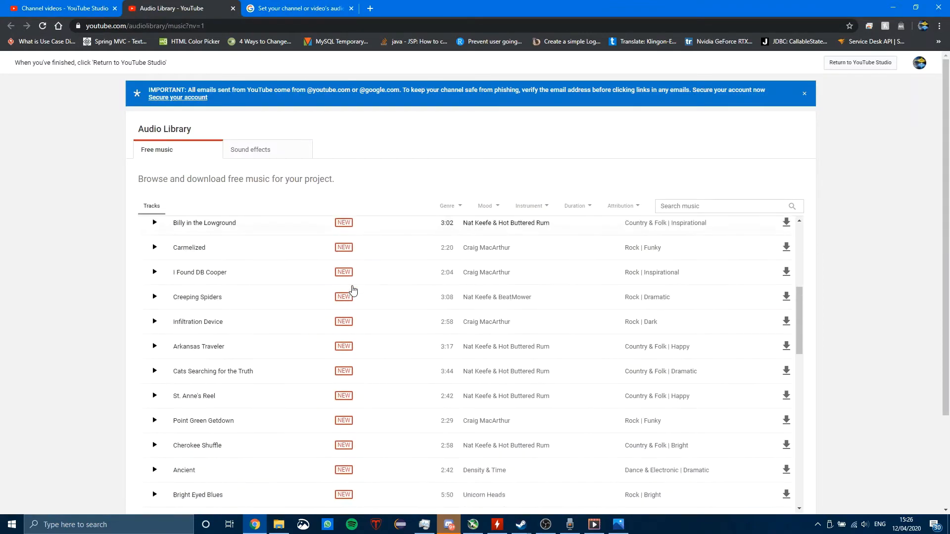
pyautogui.scroll(10, 343, 335)
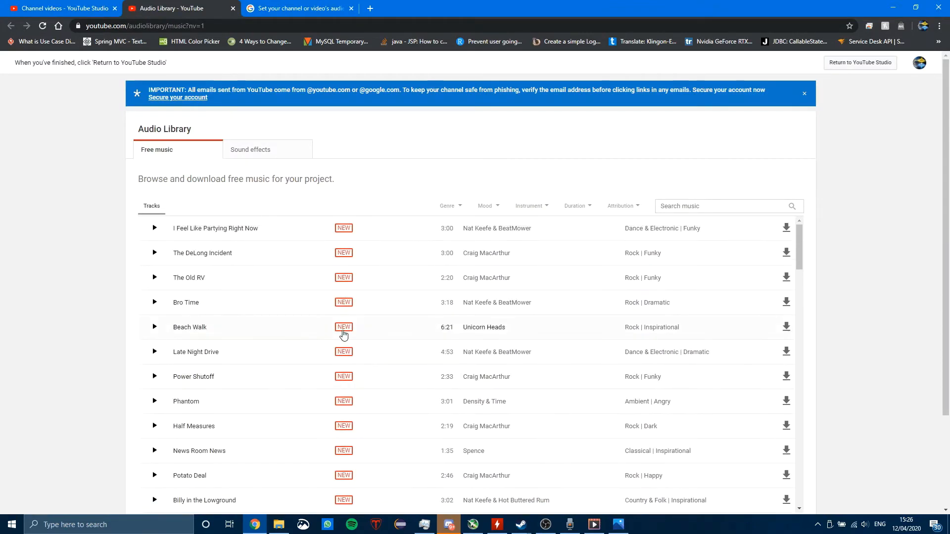
pyautogui.click(44, 5)
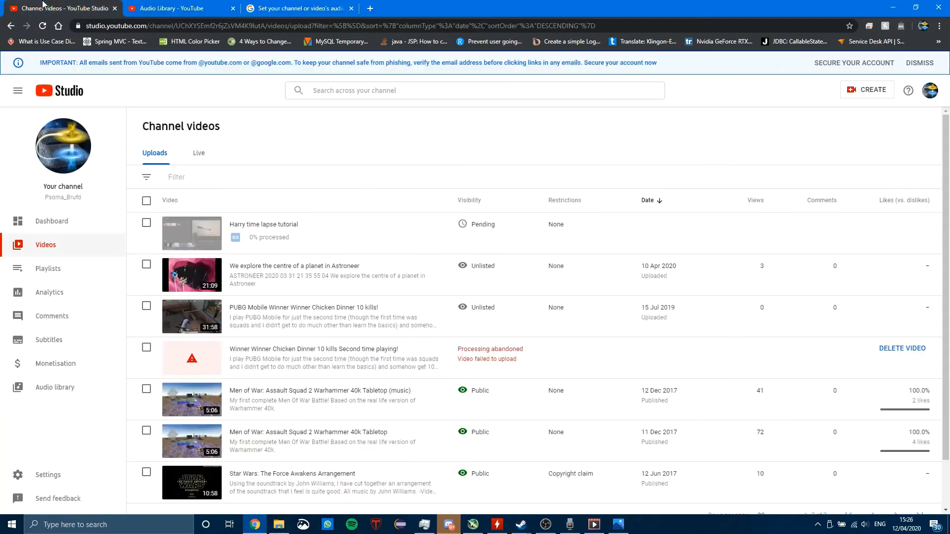
# - Open the analytics of the "Men of War: Assault Squad 2 Warhammer 40k Tabletop (music)" video and review its overview report
pyautogui.moveTo(390, 233)
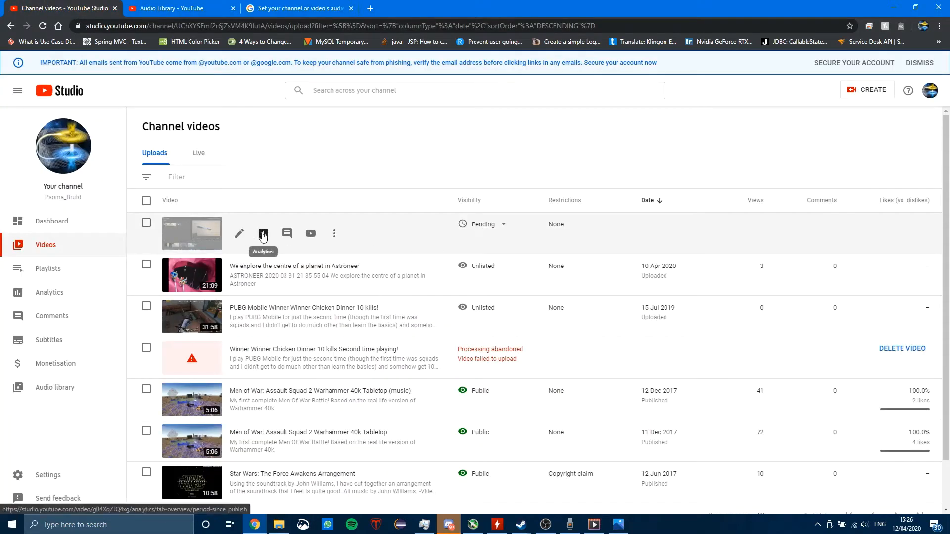
pyautogui.scroll(-1, 360, 282)
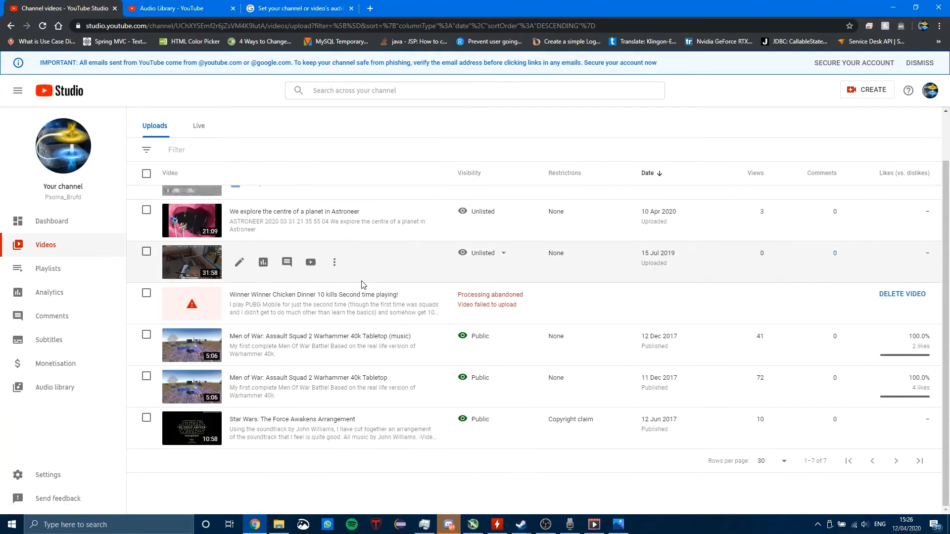
pyautogui.scroll(1, 339, 291)
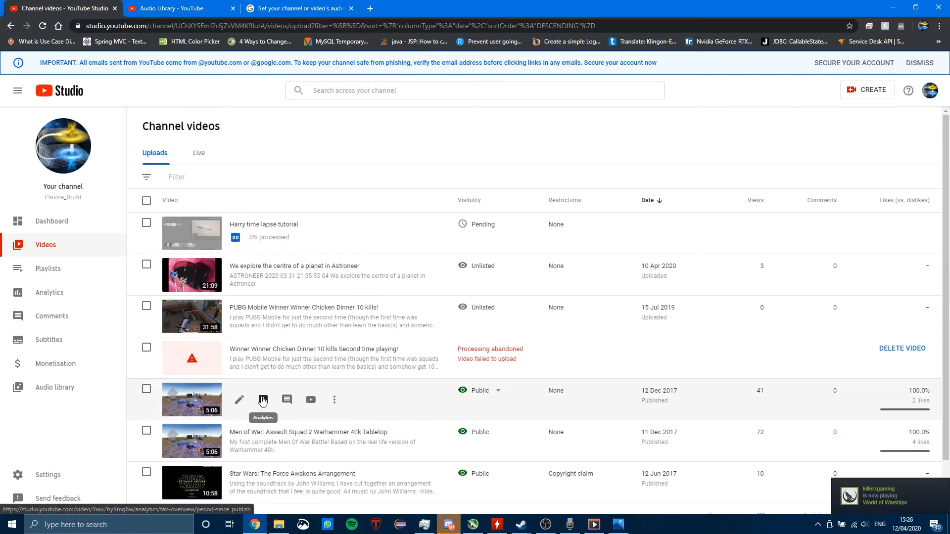
pyautogui.click(263, 399)
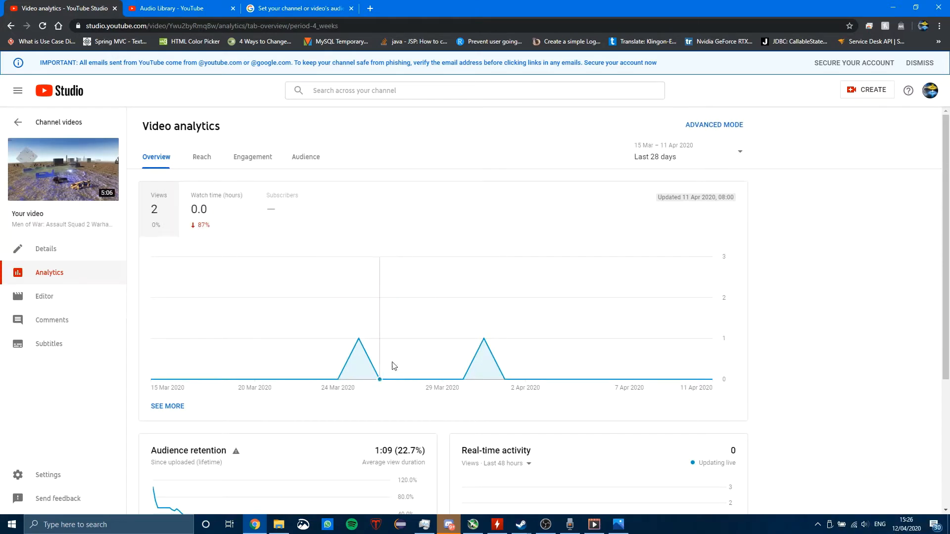
pyautogui.scroll(-4, 553, 362)
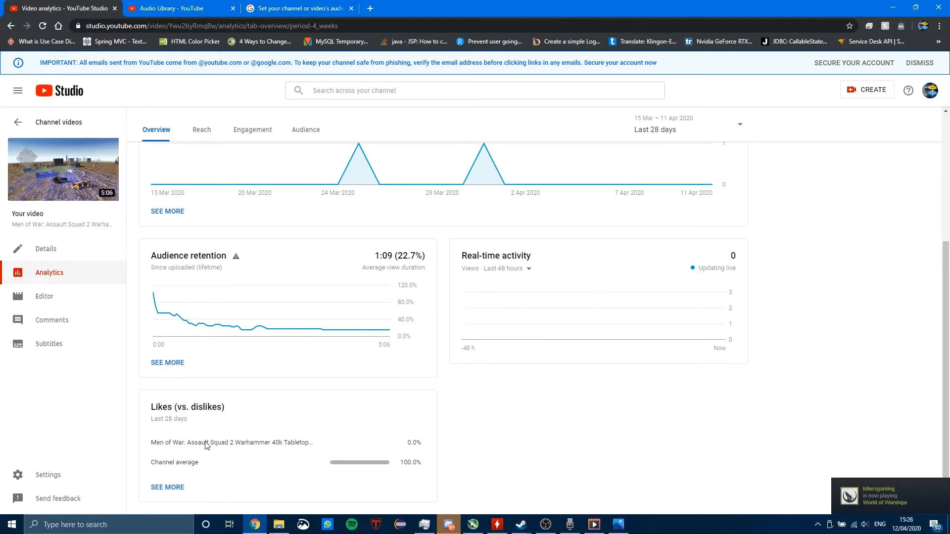
pyautogui.scroll(4, 232, 386)
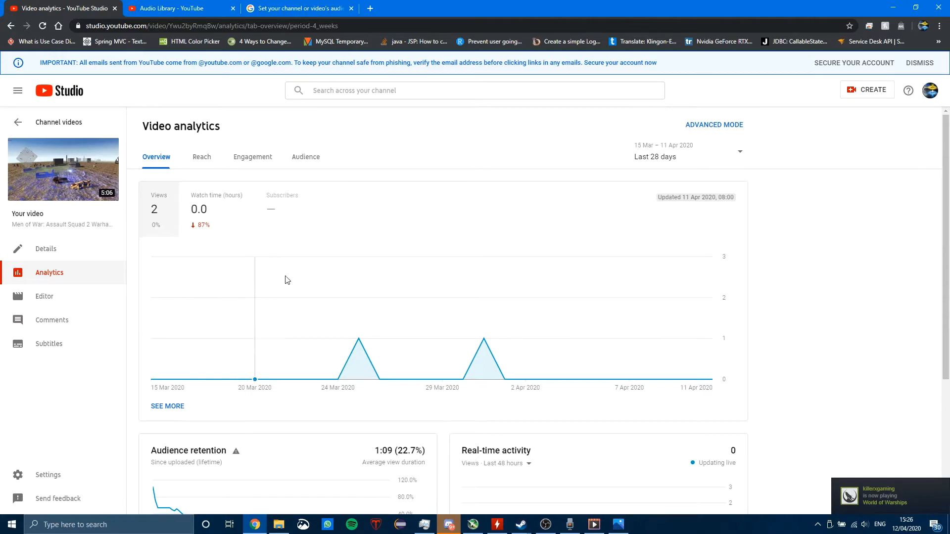
# - Review the video's Reach, Engagement and Audience analytics, including the country, age and subtitle language reports
pyautogui.click(196, 156)
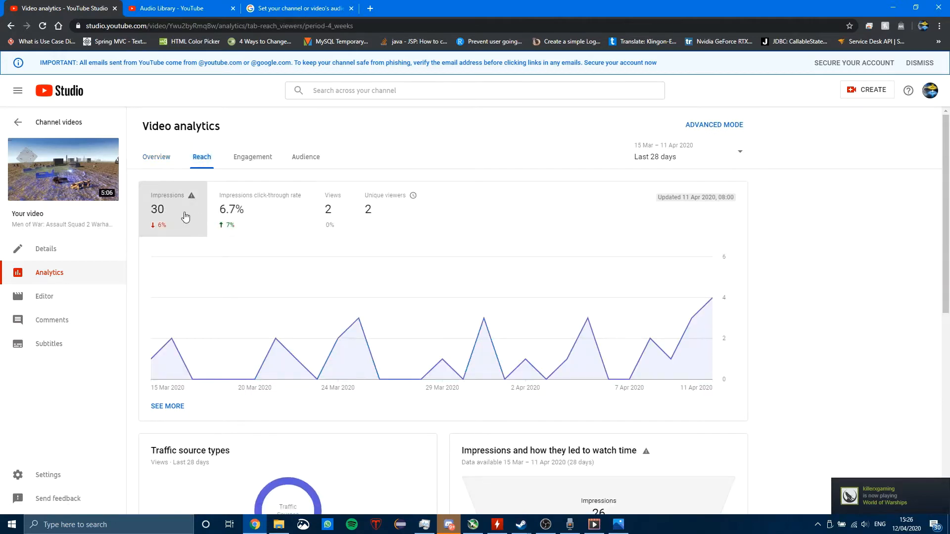
pyautogui.click(254, 159)
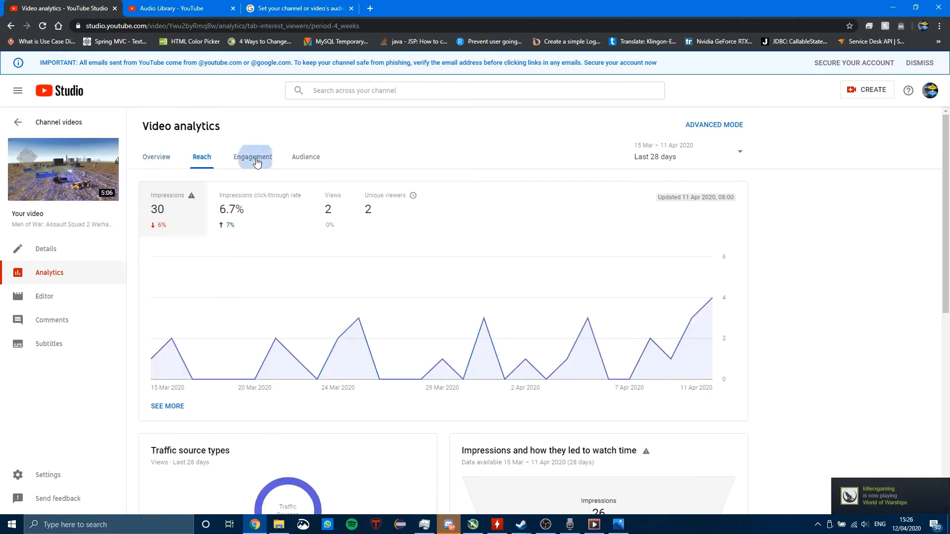
pyautogui.click(316, 160)
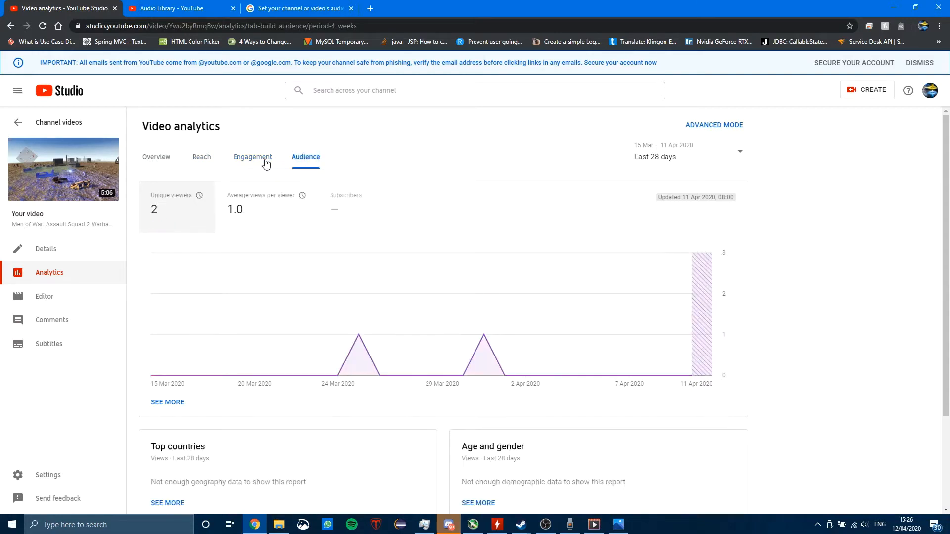
pyautogui.scroll(-3, 214, 233)
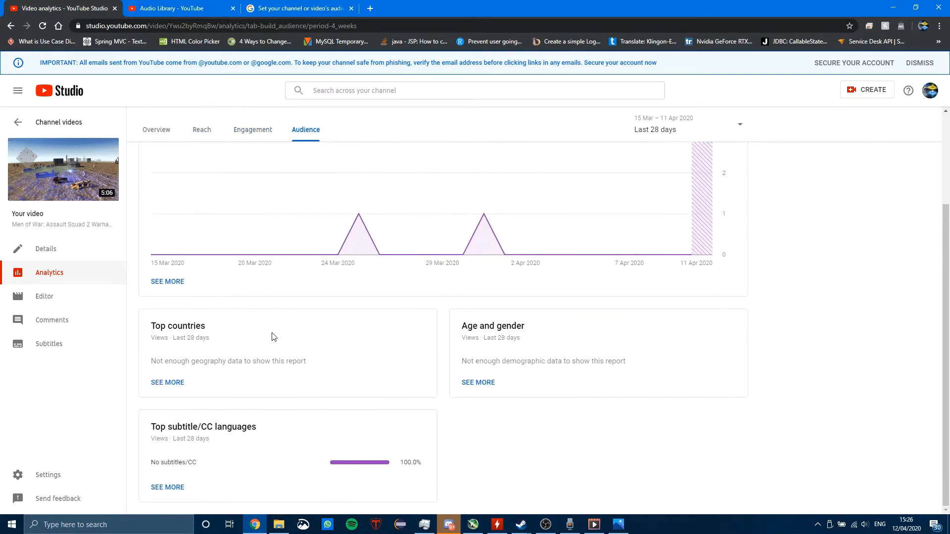
# - Open the Men of War video in the video editor and inspect its audio track options
pyautogui.click(63, 306)
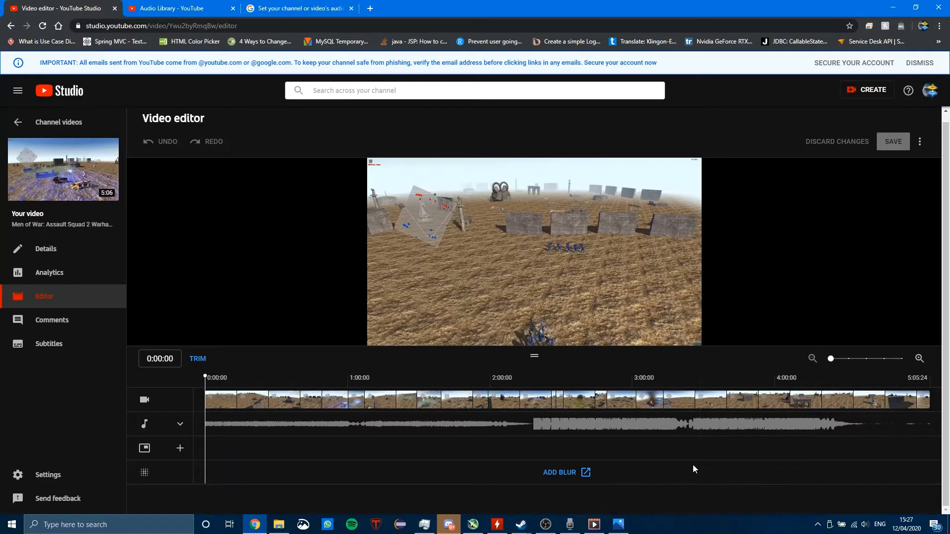
pyautogui.click(180, 424)
pyautogui.click(180, 402)
# - Return to the Audio Library, show the usage terms of "The DeLong Incident", and browse more free tracks
pyautogui.click(178, 8)
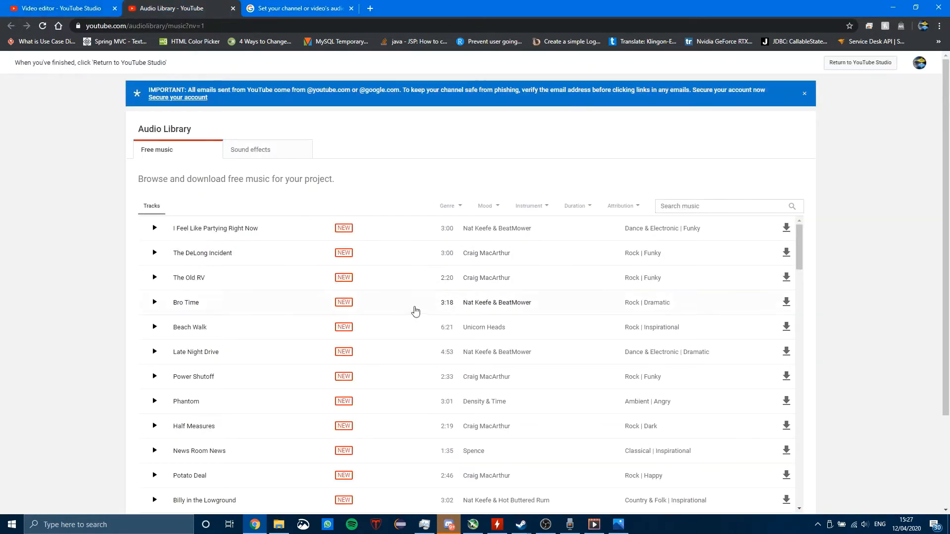
pyautogui.click(150, 253)
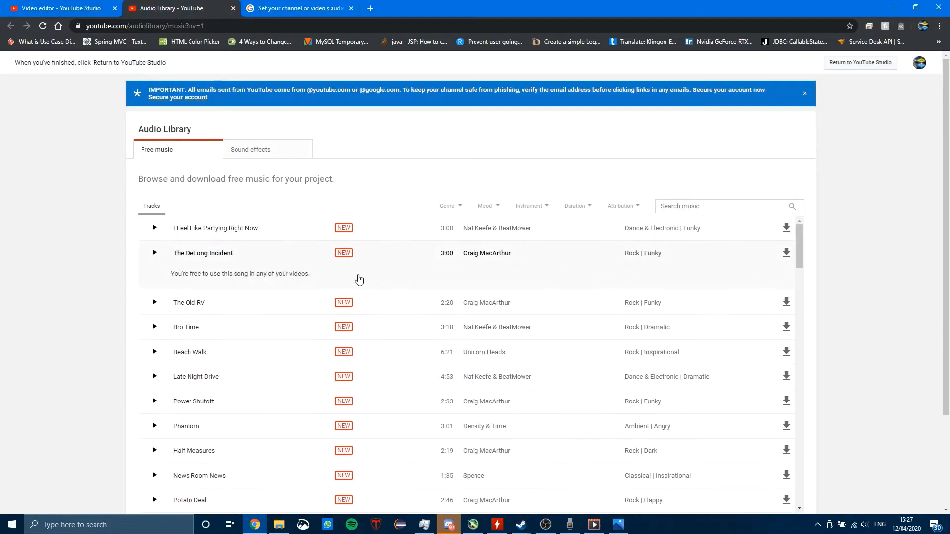
pyautogui.click(157, 253)
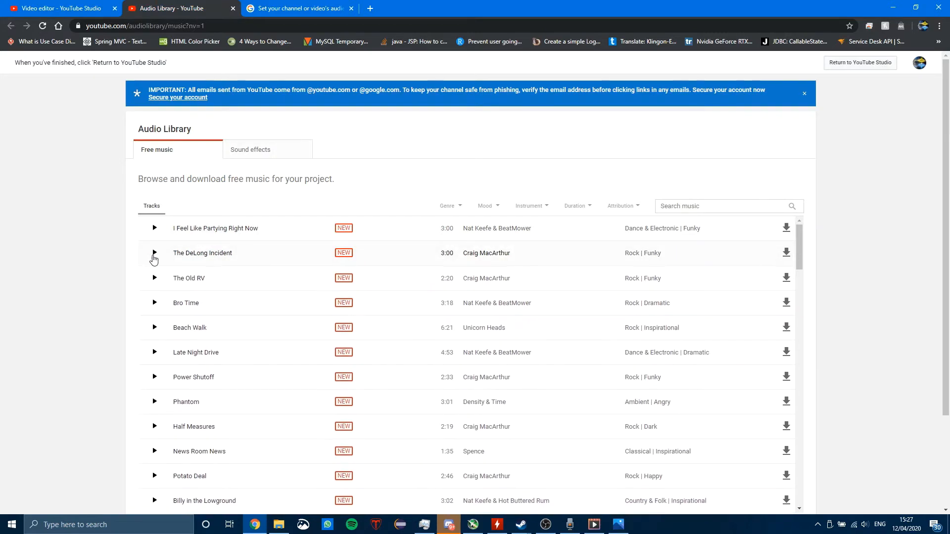
pyautogui.rightClick(249, 256)
pyautogui.click(202, 254)
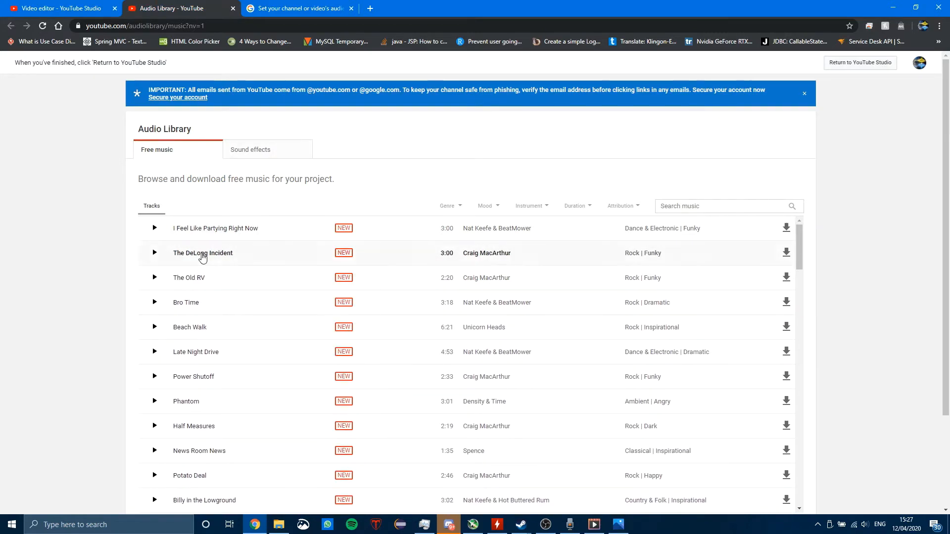
pyautogui.click(201, 254)
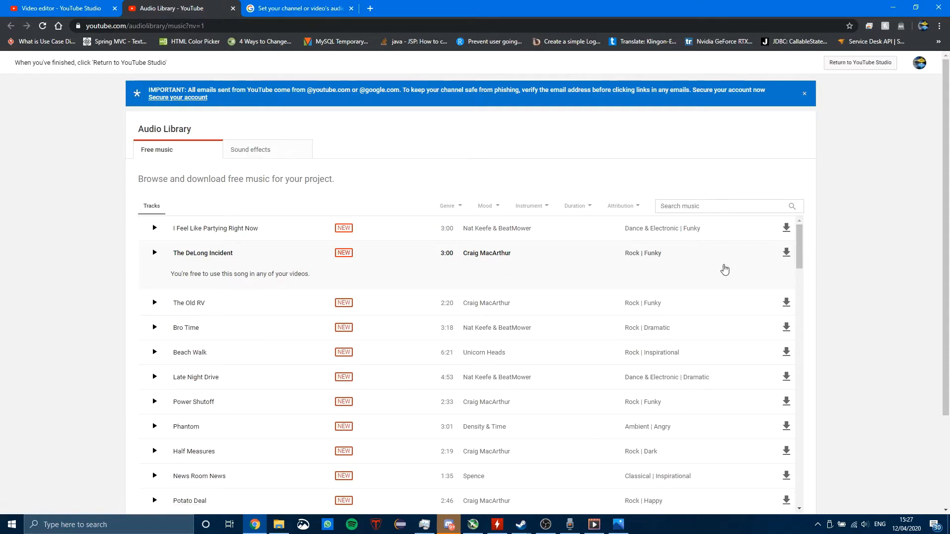
pyautogui.scroll(-9, 720, 274)
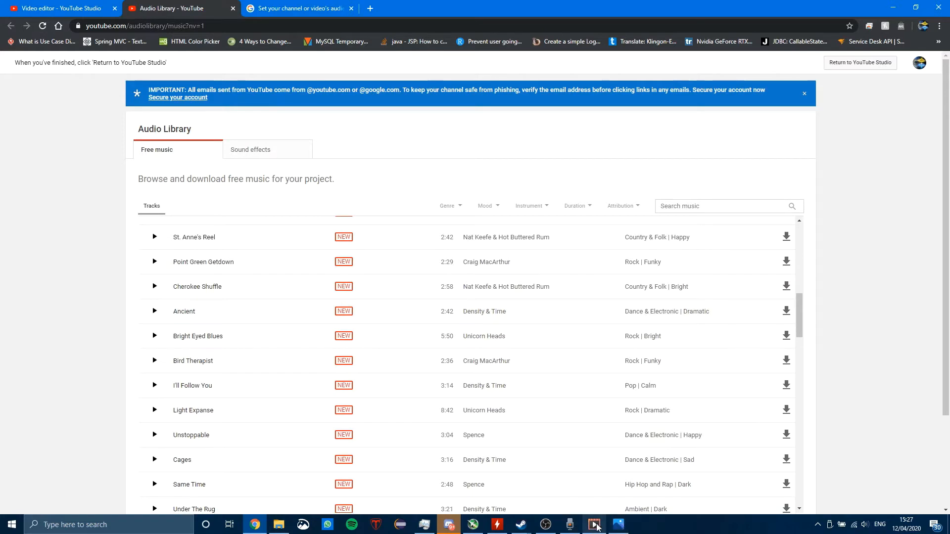
# - Bring up and close the Harry tutorial video player and the Photos save window, returning to the Audio Library
pyautogui.click(617, 525)
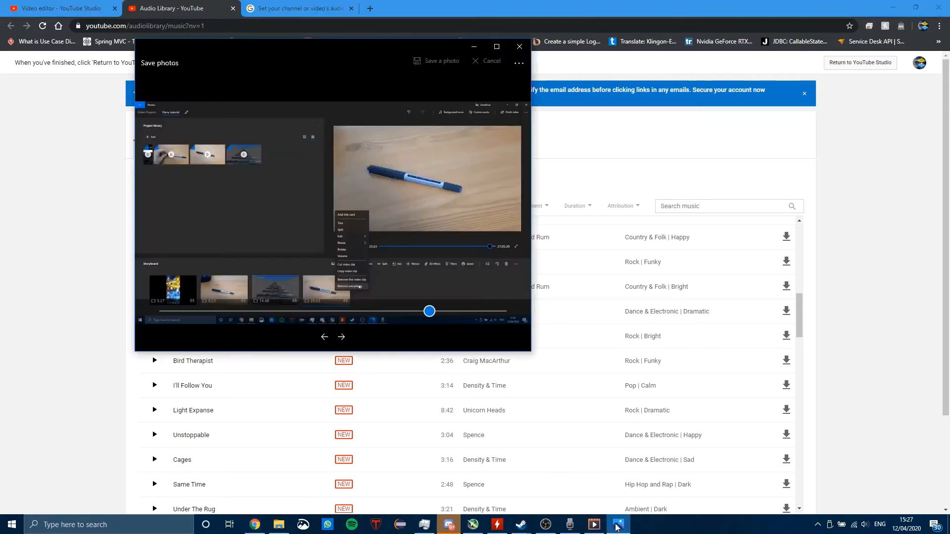
pyautogui.click(3, 250)
pyautogui.click(597, 525)
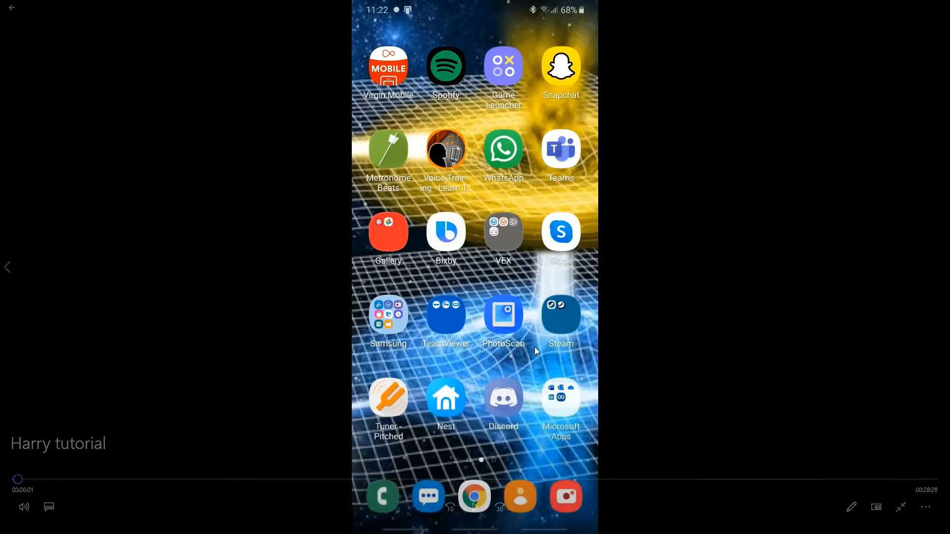
pyautogui.click(901, 506)
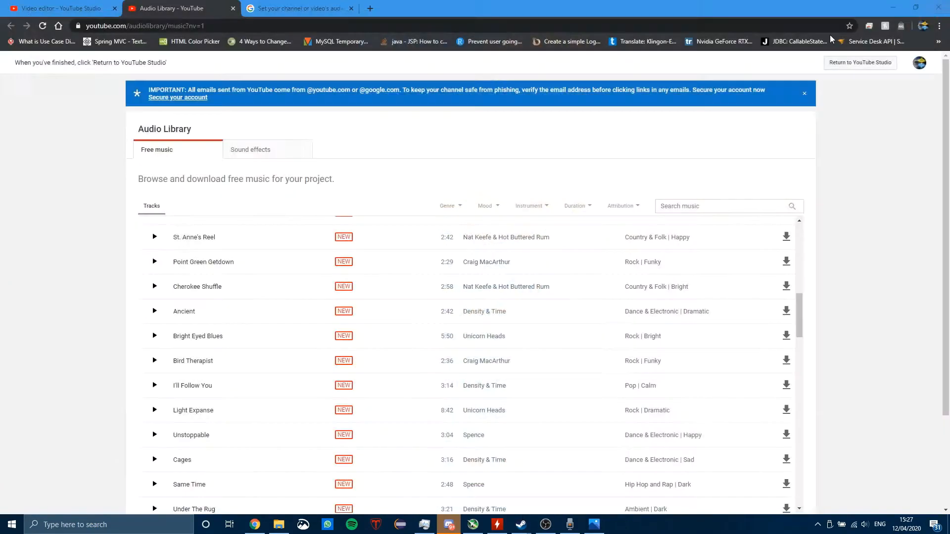
pyautogui.click(938, 8)
pyautogui.click(586, 532)
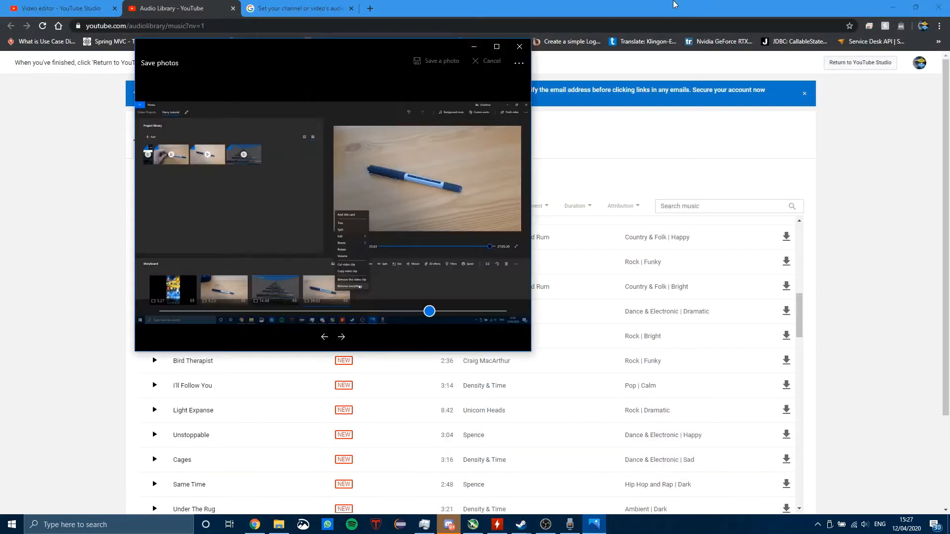
pyautogui.click(526, 45)
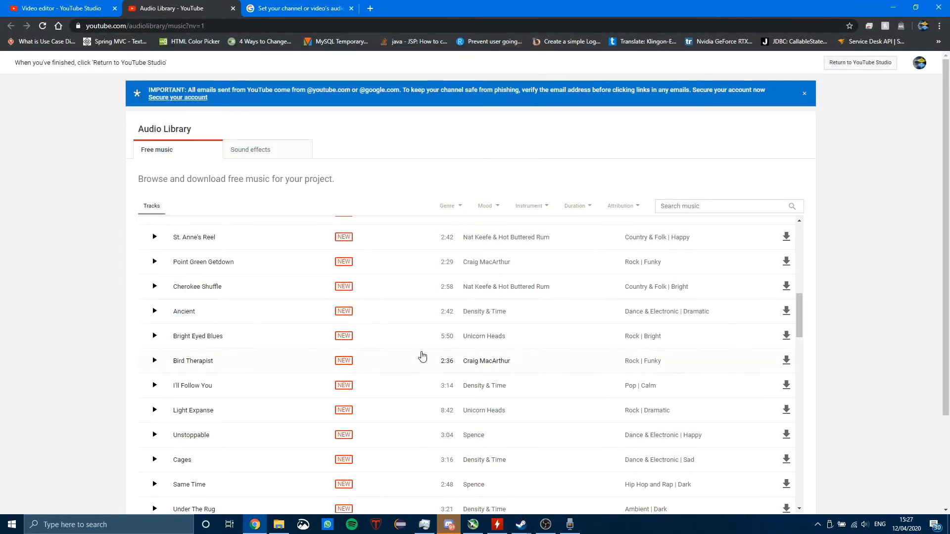
# - Preview the track "The DeLong Incident" in the free music list and stop its playback
pyautogui.scroll(10, 382, 358)
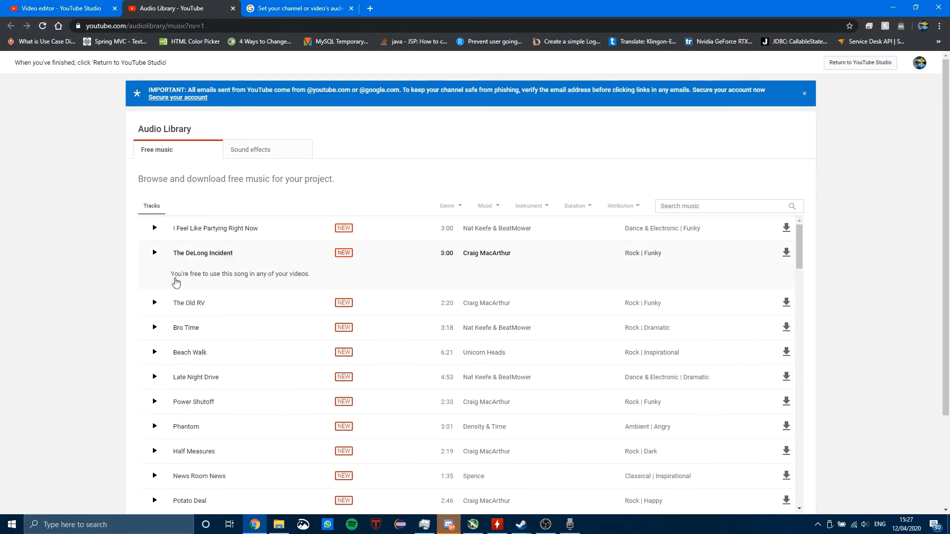
pyautogui.click(155, 255)
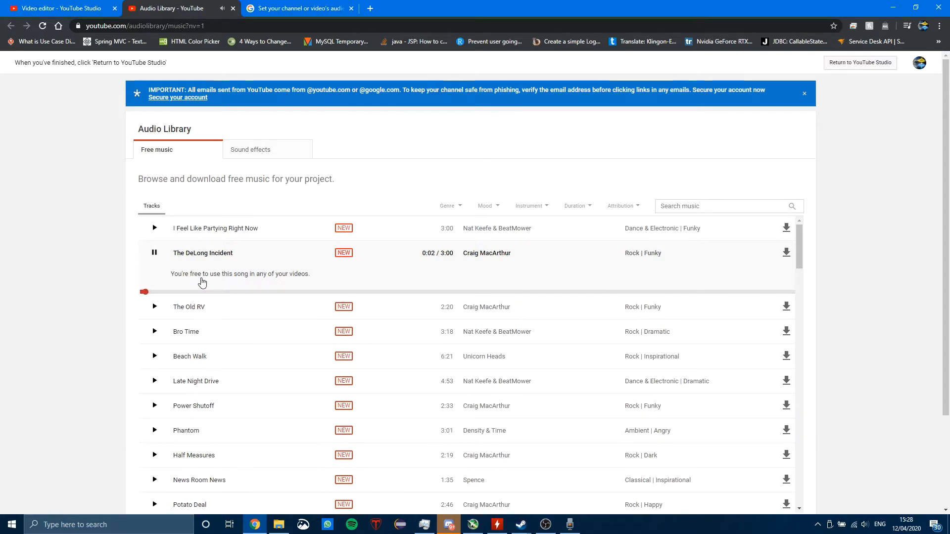
pyautogui.click(154, 255)
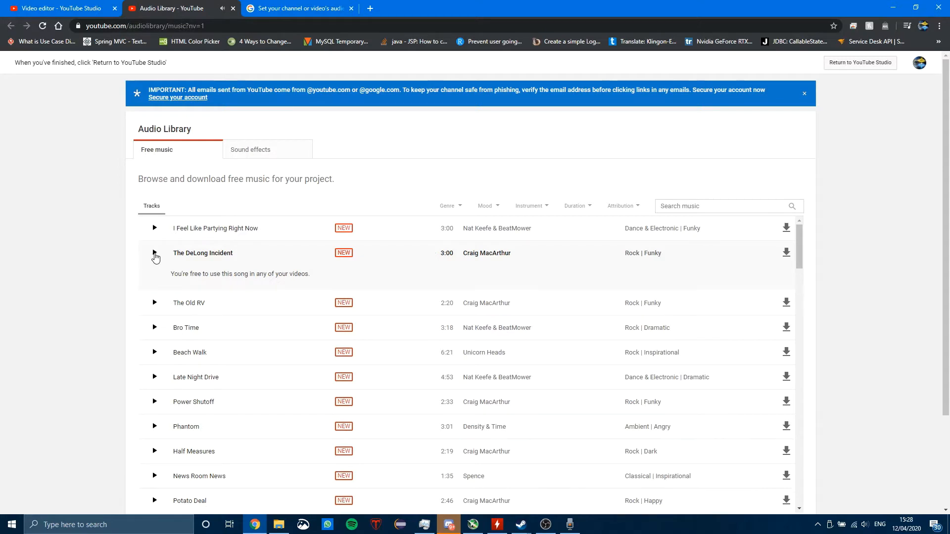
# - Examine the free music filter choices for genre, mood, instrument, duration and attribution
pyautogui.click(459, 207)
pyautogui.click(487, 206)
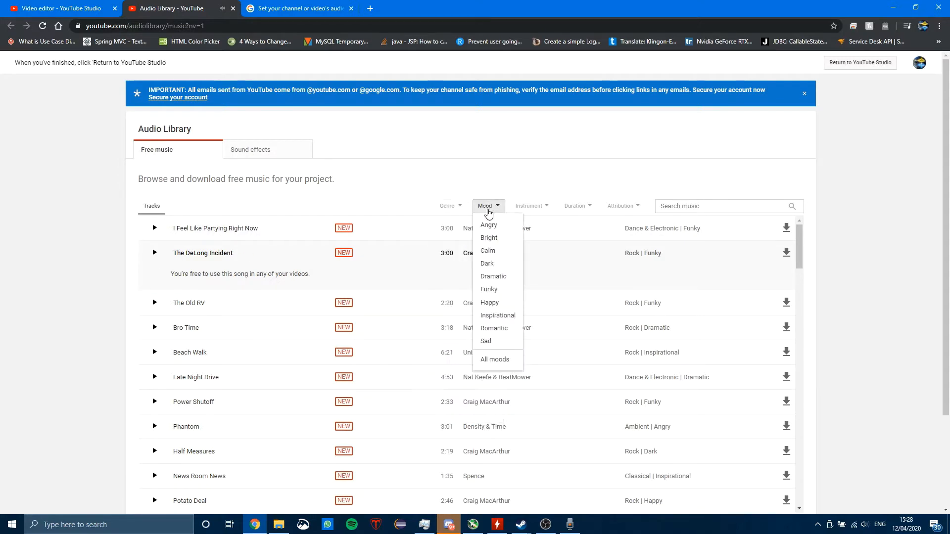
pyautogui.click(528, 207)
pyautogui.click(576, 207)
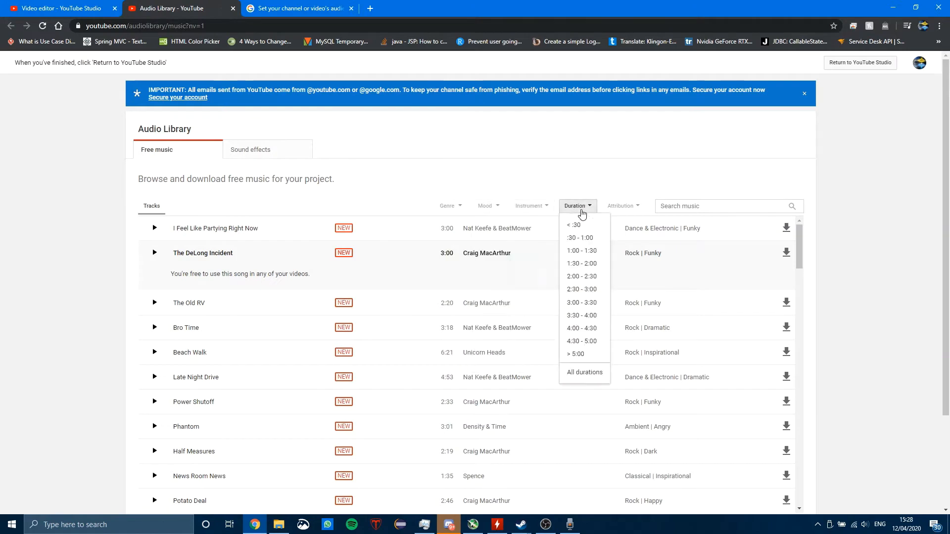
pyautogui.click(633, 207)
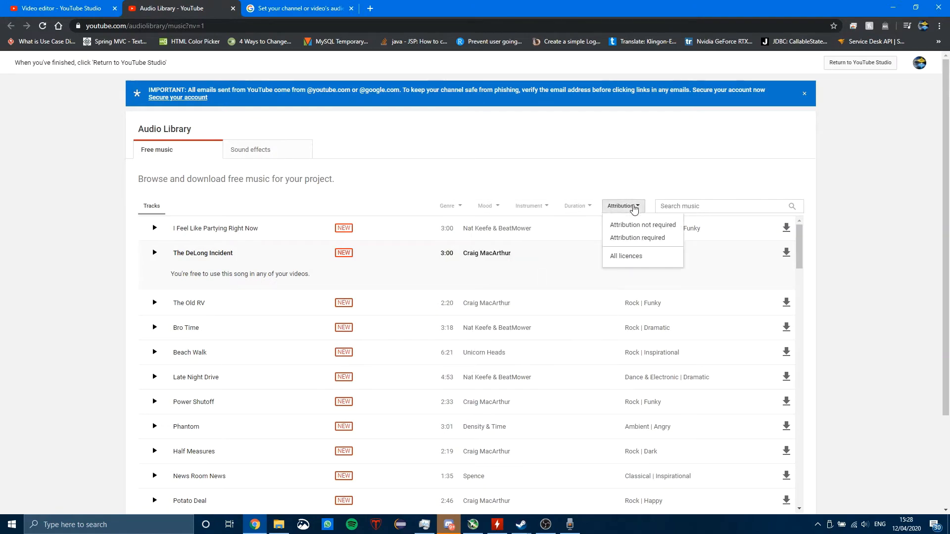
# - Check the attribution filter choices in the Audio Library, and return to the video editor to expand its audio track
pyautogui.click(651, 165)
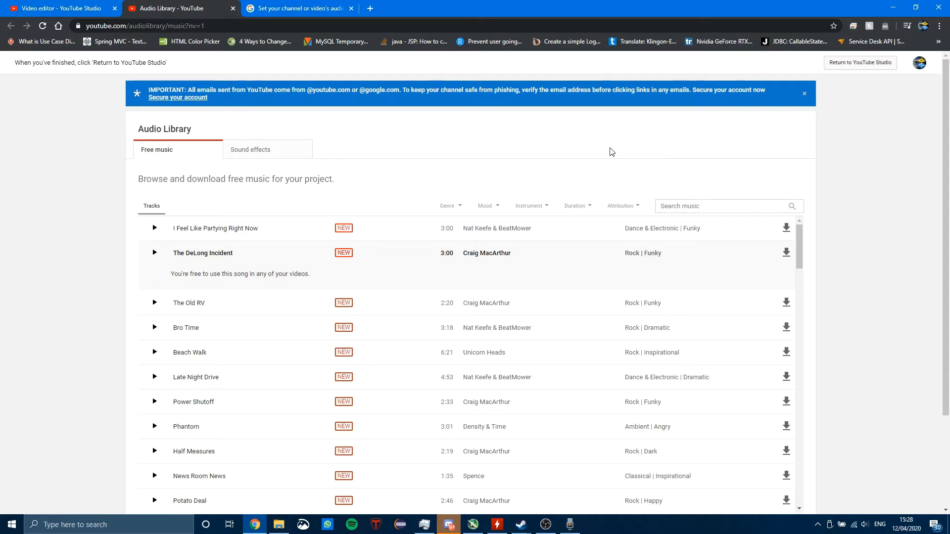
pyautogui.click(623, 206)
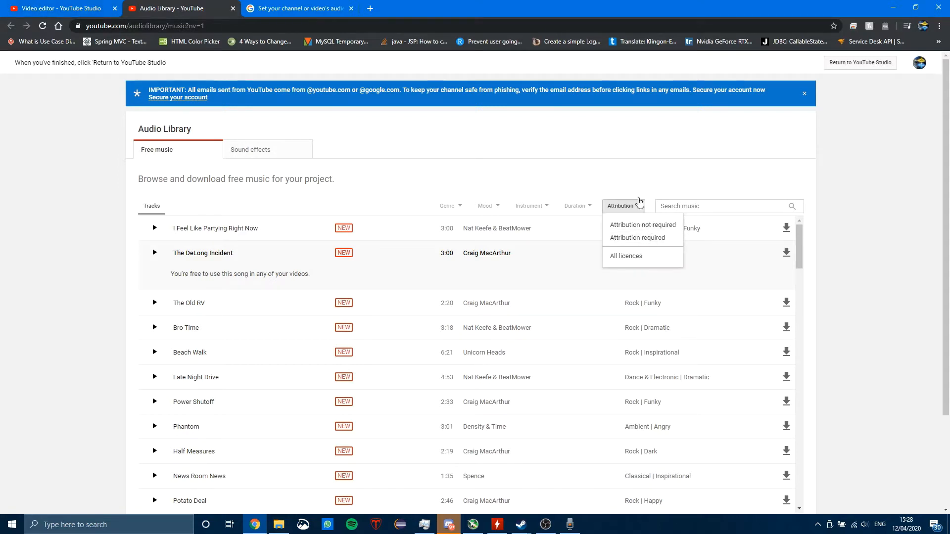
pyautogui.click(618, 178)
pyautogui.click(84, 8)
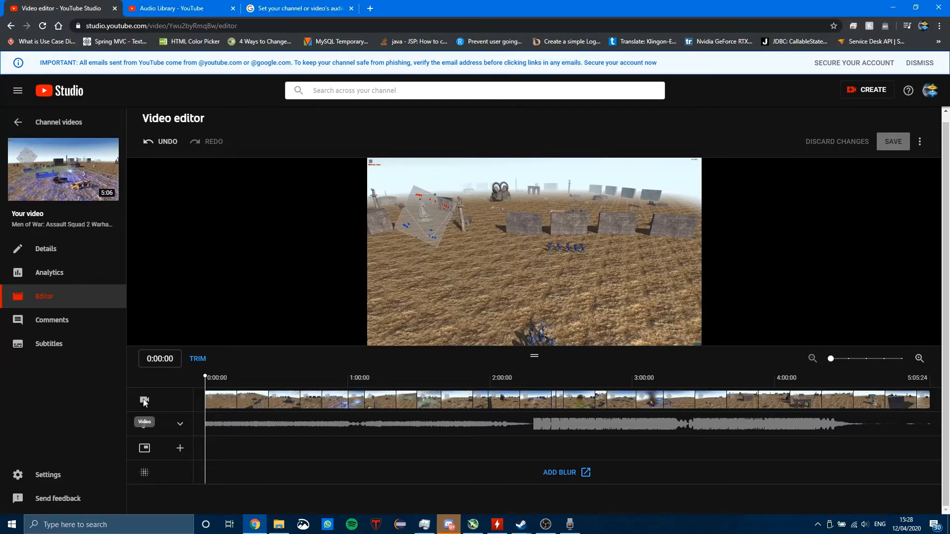
pyautogui.click(180, 426)
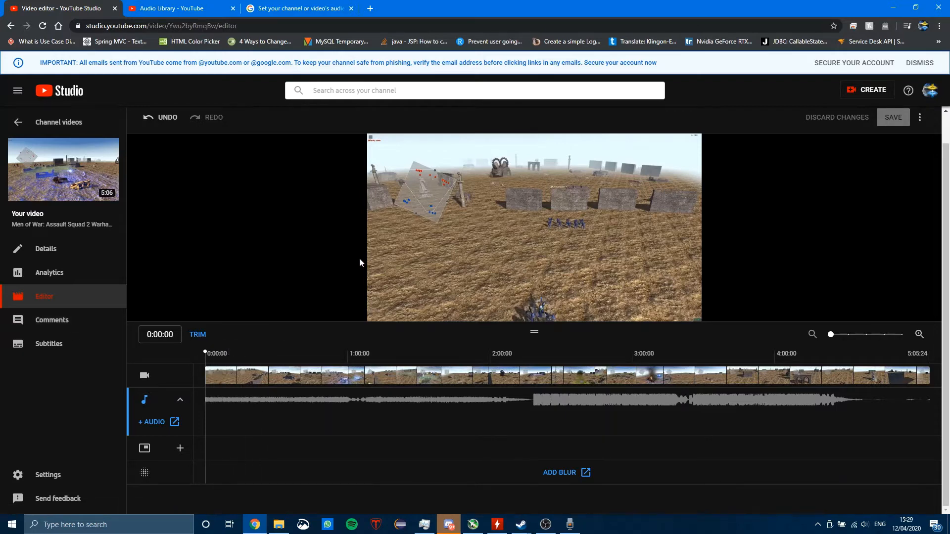
# - Show the Men of War video's comments page, dismiss the comment filter tip, and view its subtitles page
pyautogui.click(71, 320)
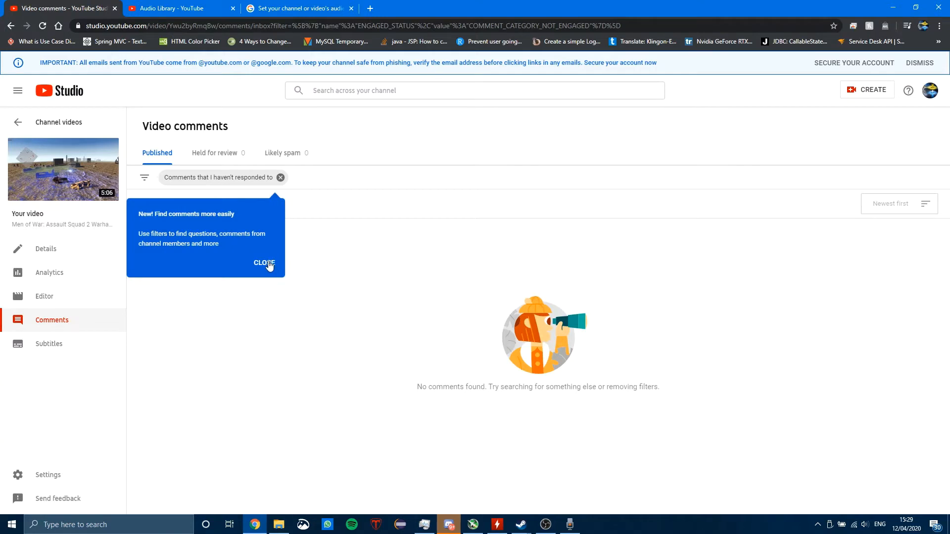
pyautogui.click(269, 265)
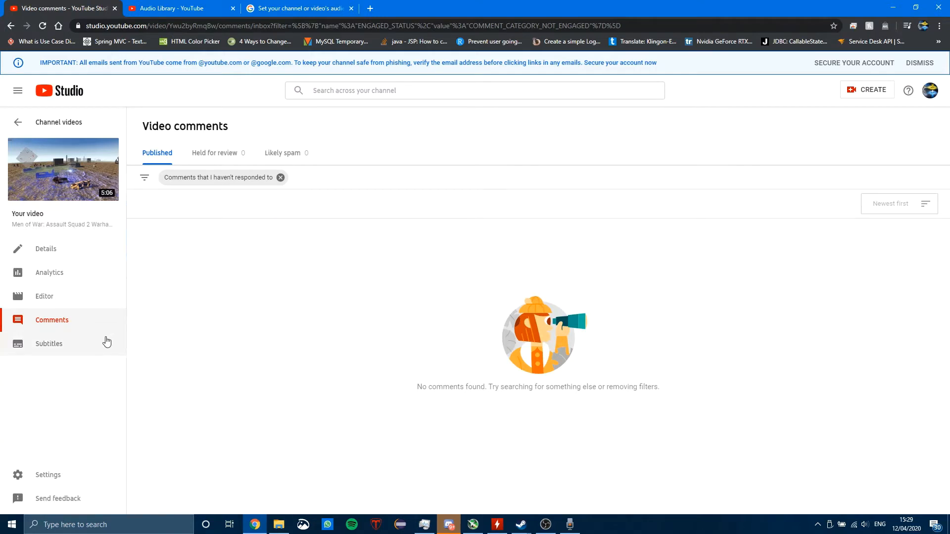
pyautogui.click(70, 352)
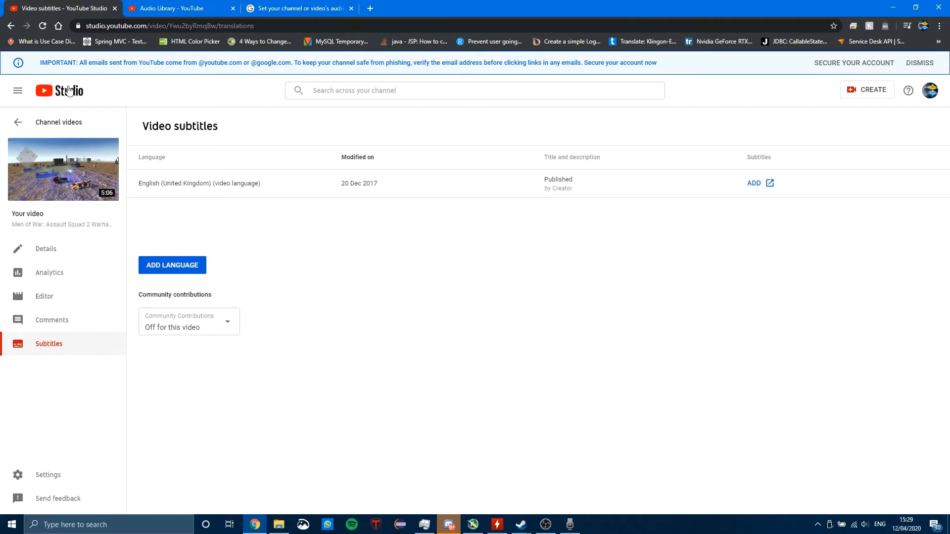
# - Return to the channel videos list and look through all uploads and their visibility
pyautogui.click(18, 123)
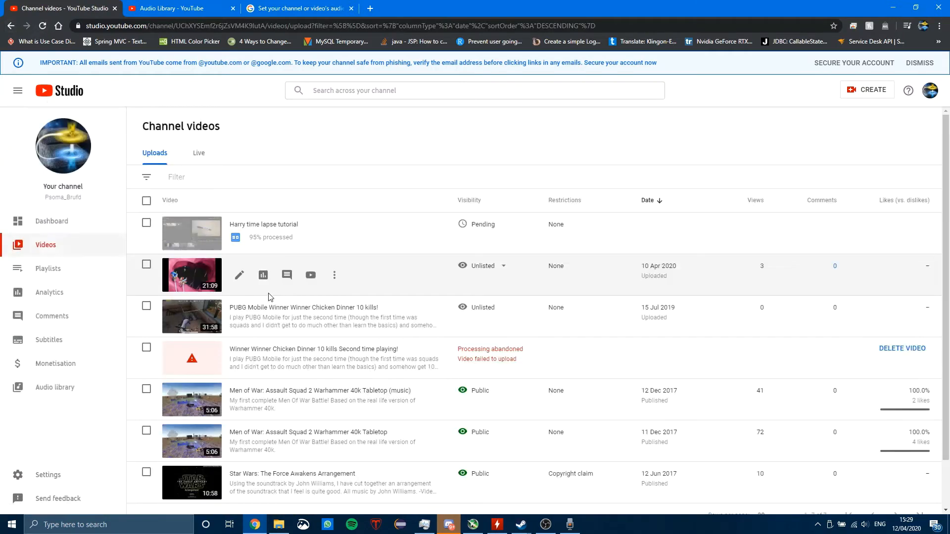
pyautogui.scroll(-2, 464, 307)
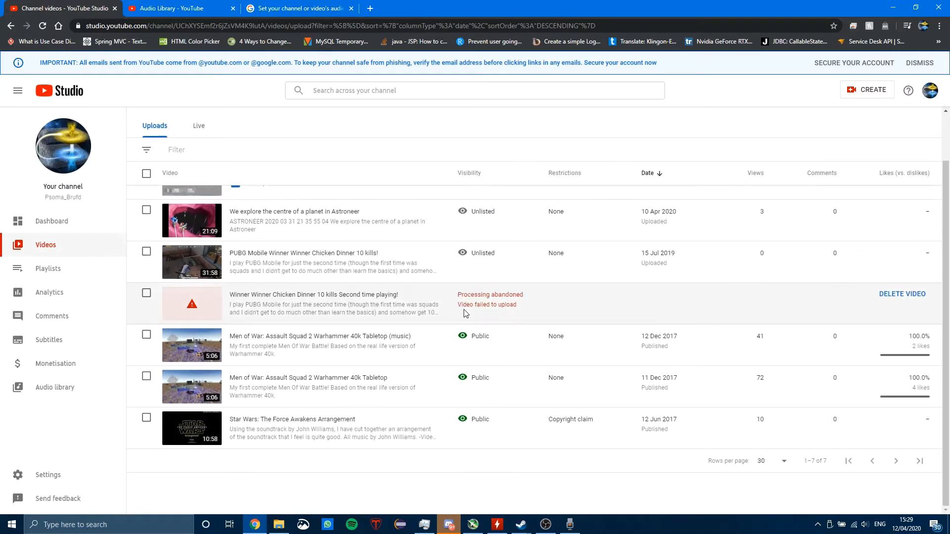
pyautogui.scroll(2, 465, 313)
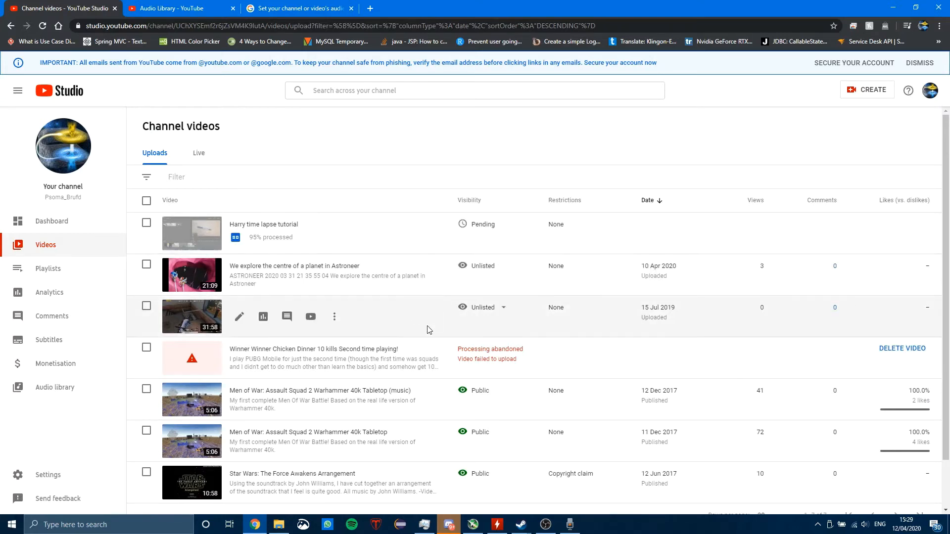
pyautogui.scroll(-2, 429, 329)
pyautogui.scroll(2, 422, 324)
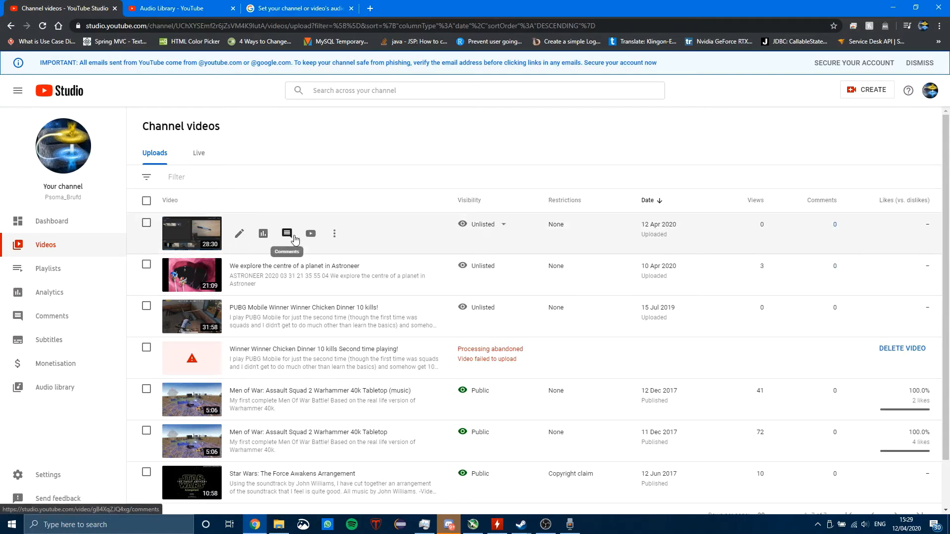
# - Examine the extra options for the "Harry time lapse tutorial" video, including the Google Ads promotion page, and dismiss them
pyautogui.click(330, 239)
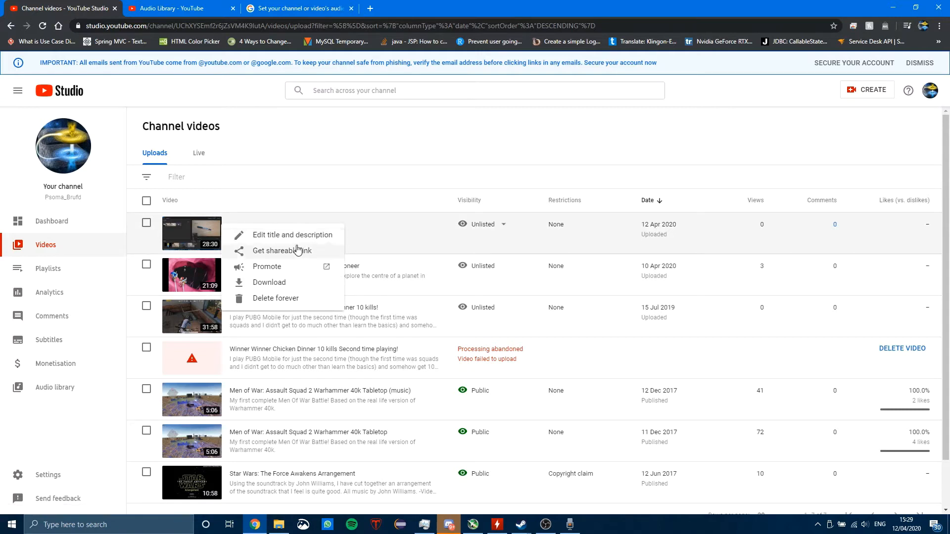
pyautogui.click(271, 268)
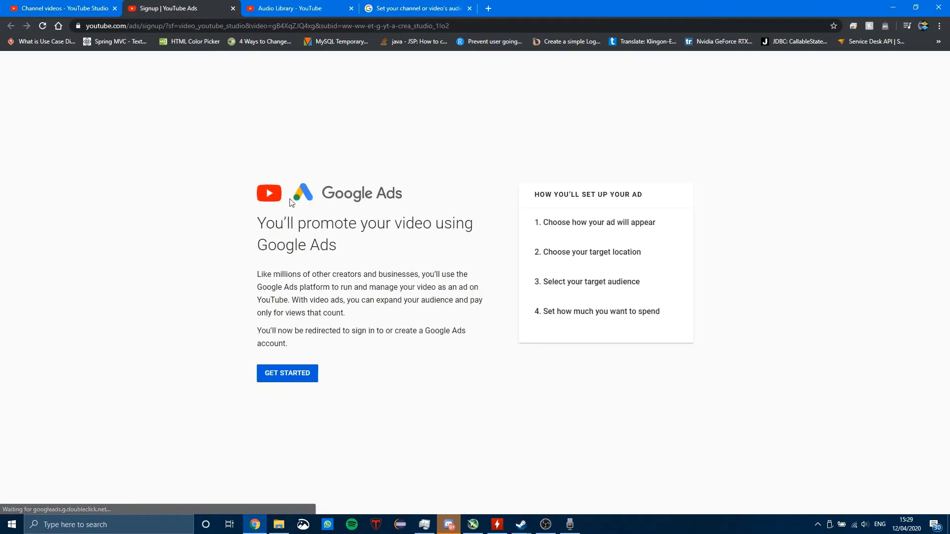
pyautogui.click(1, 5)
pyautogui.click(338, 236)
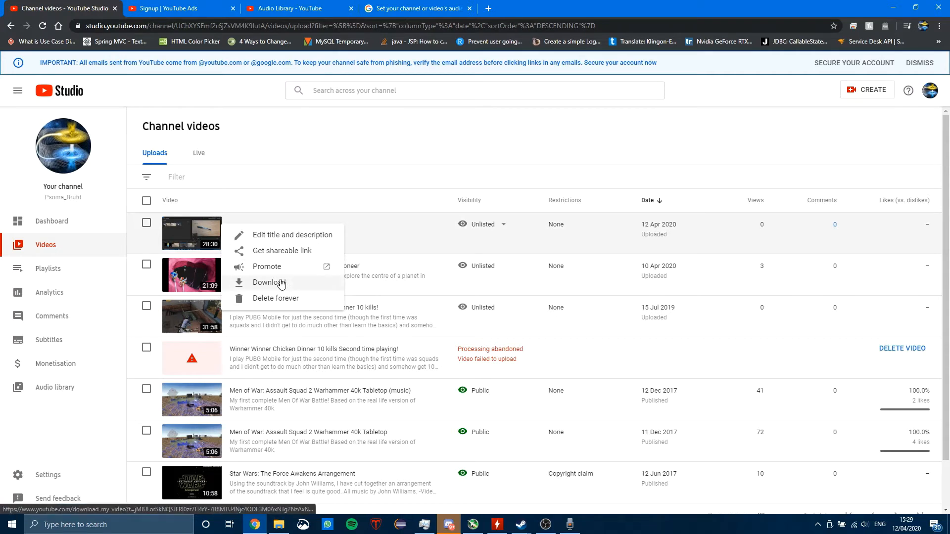
pyautogui.click(280, 177)
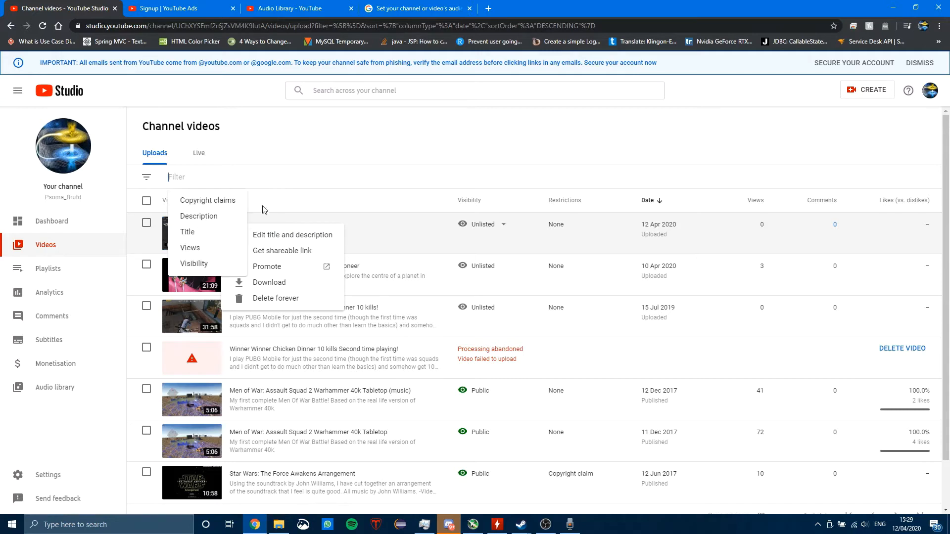
pyautogui.click(414, 208)
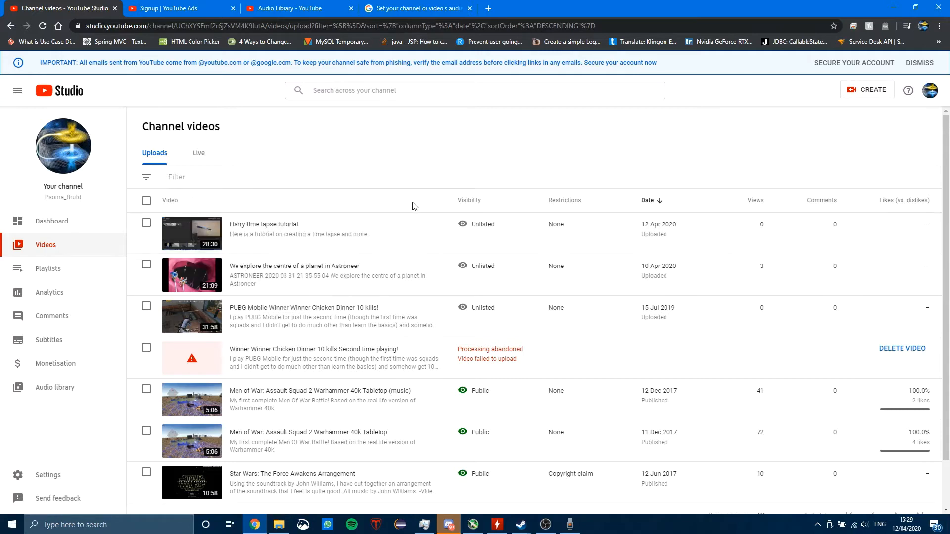
# - View the analytics and details pages of "Harry time lapse tutorial", and return to the channel videos list
pyautogui.click(263, 234)
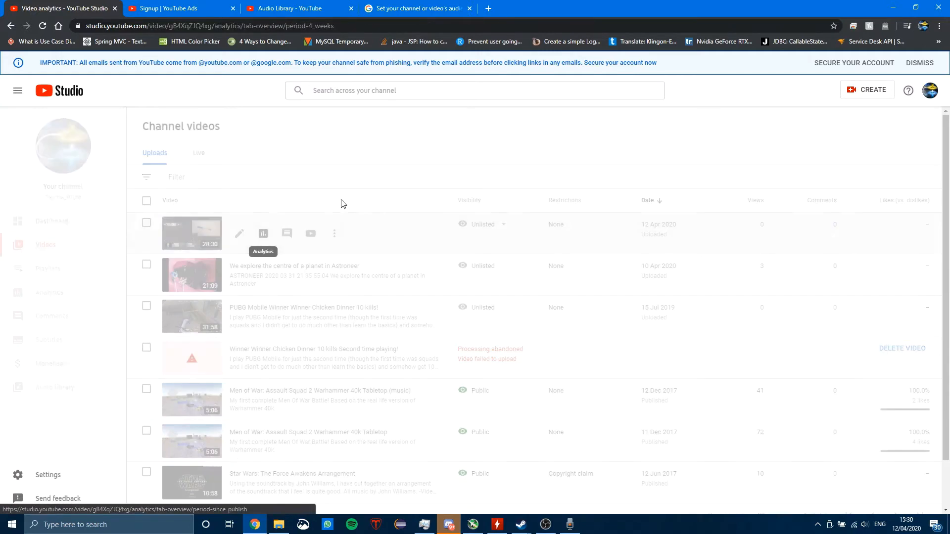
pyautogui.click(50, 256)
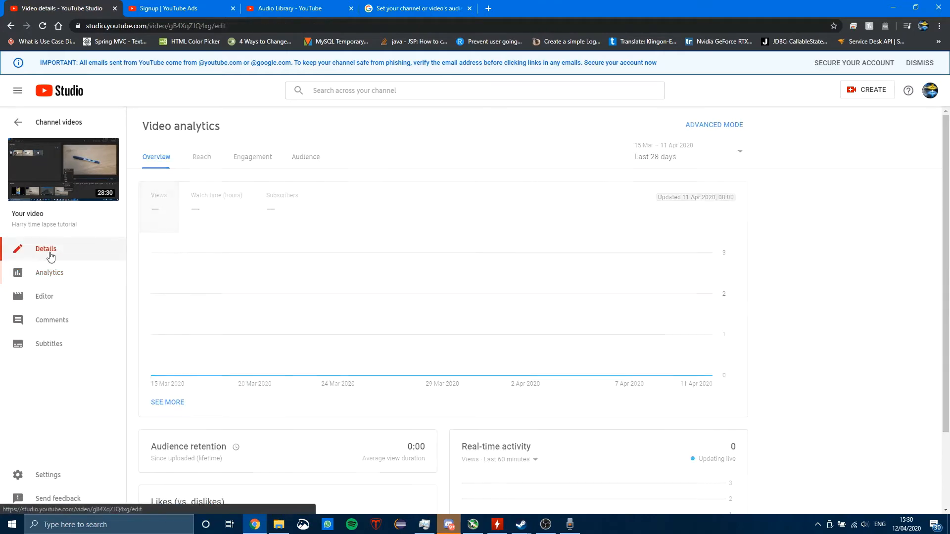
pyautogui.scroll(-3, 230, 289)
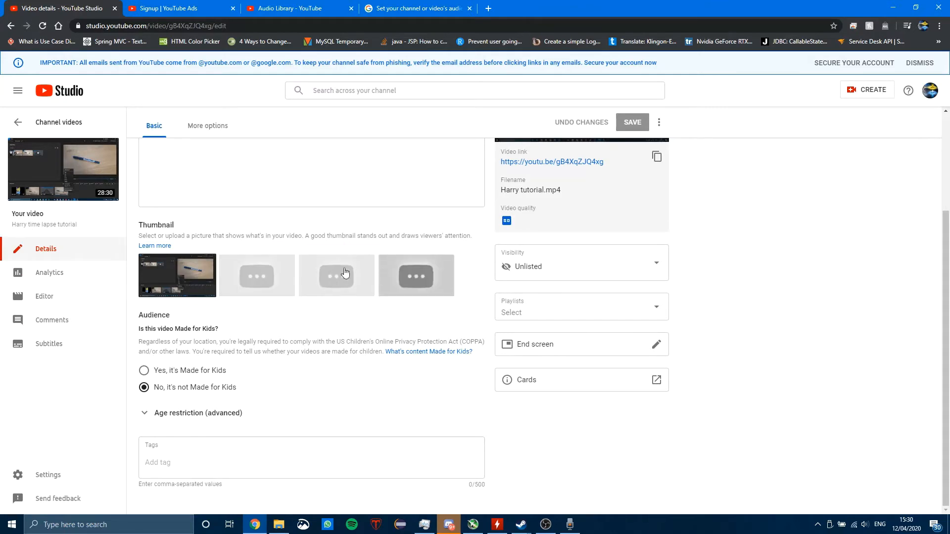
pyautogui.click(17, 117)
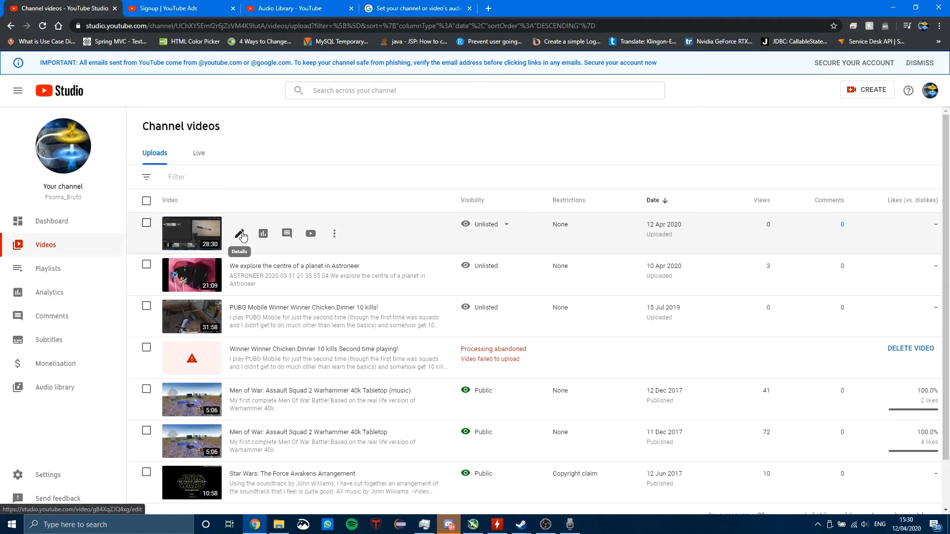
# - Review the basic details and additional options of "Harry time lapse tutorial", including its thumbnail, audience and tags settings
pyautogui.click(241, 234)
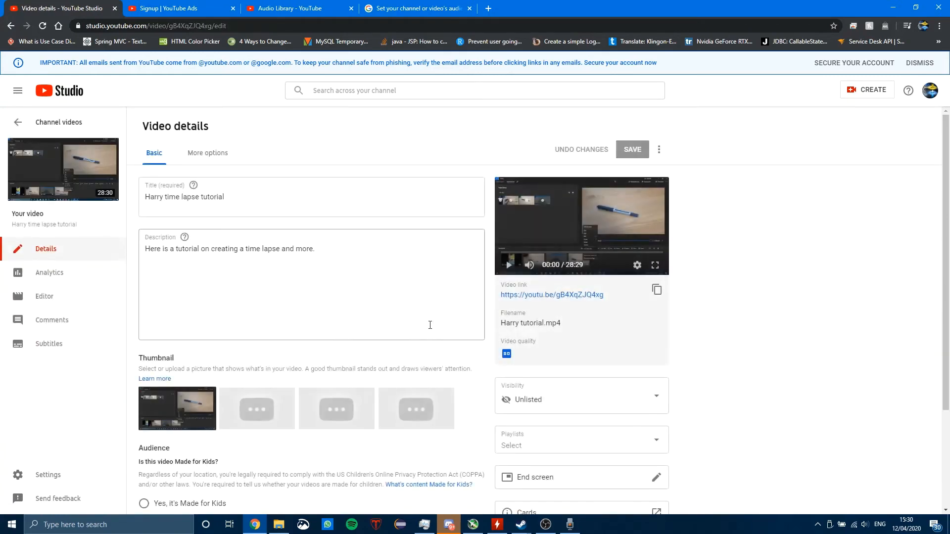
pyautogui.click(201, 151)
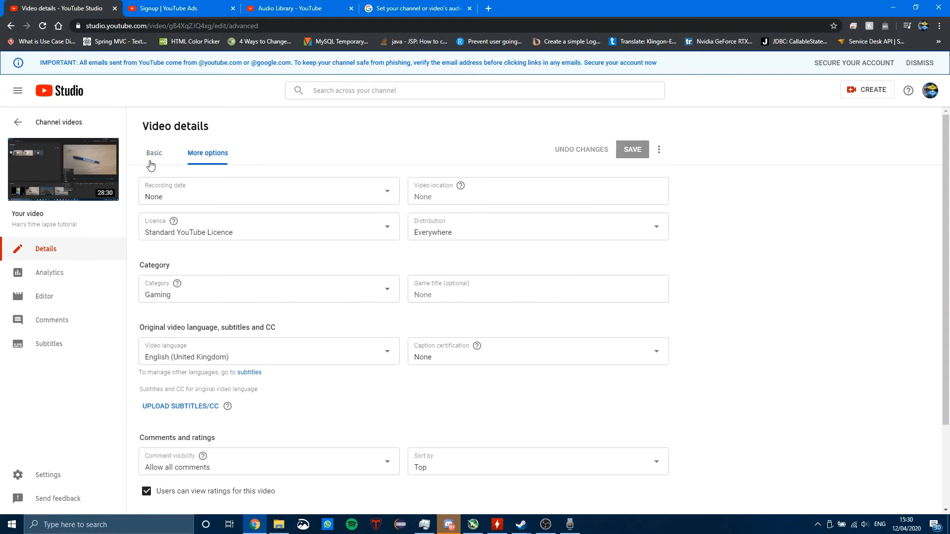
pyautogui.scroll(-3, 313, 274)
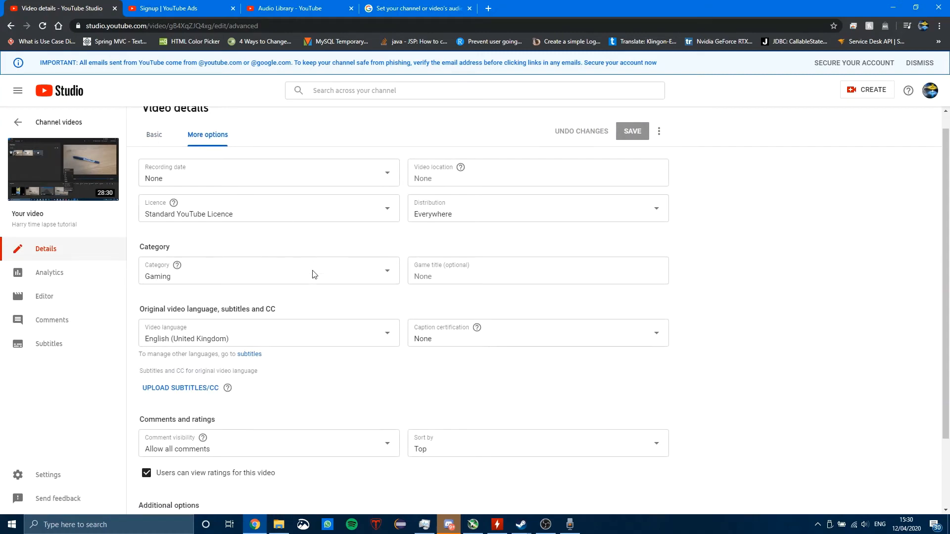
pyautogui.scroll(3, 216, 269)
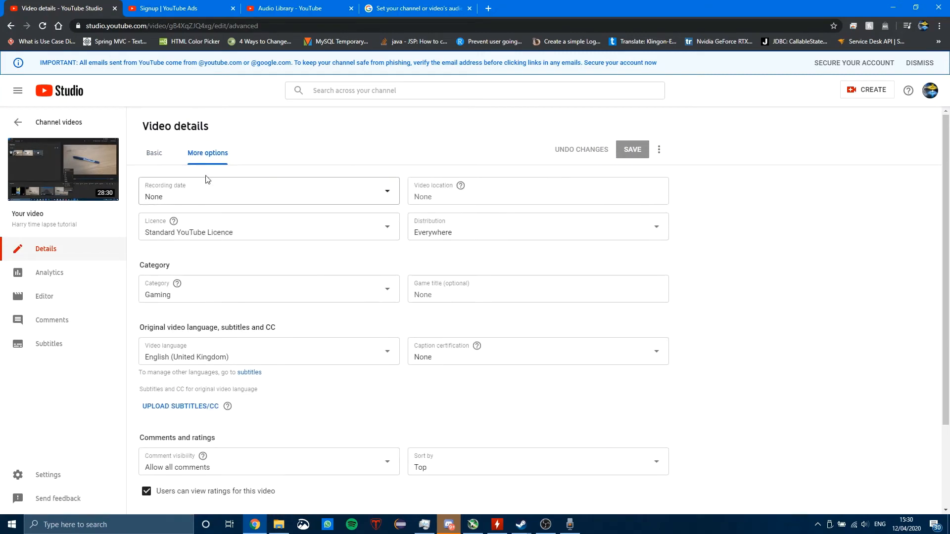
pyautogui.click(160, 153)
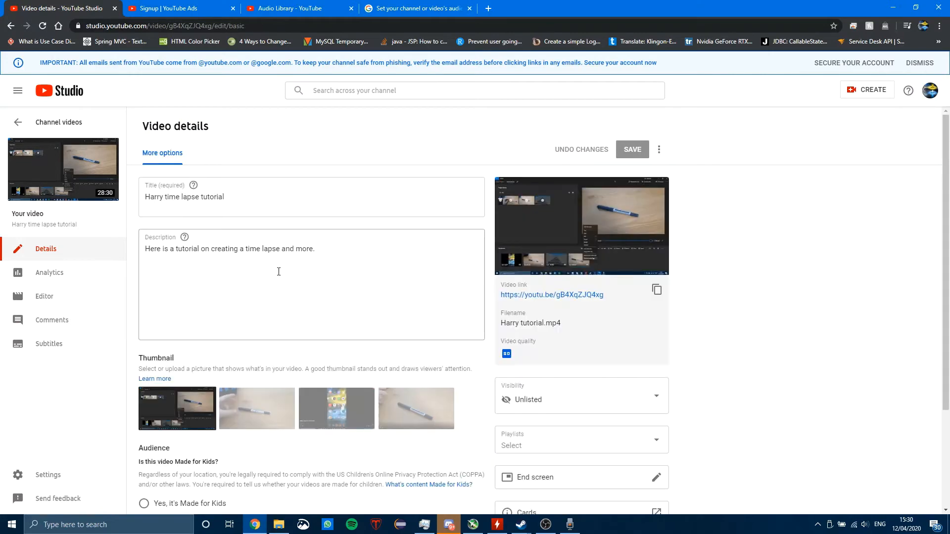
pyautogui.scroll(-3, 275, 271)
pyautogui.scroll(3, 267, 266)
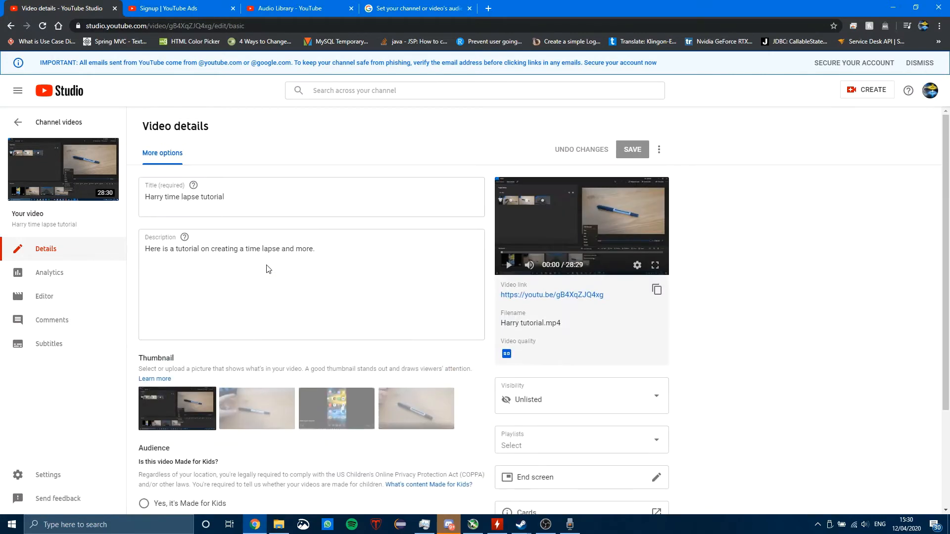
pyautogui.scroll(-3, 267, 268)
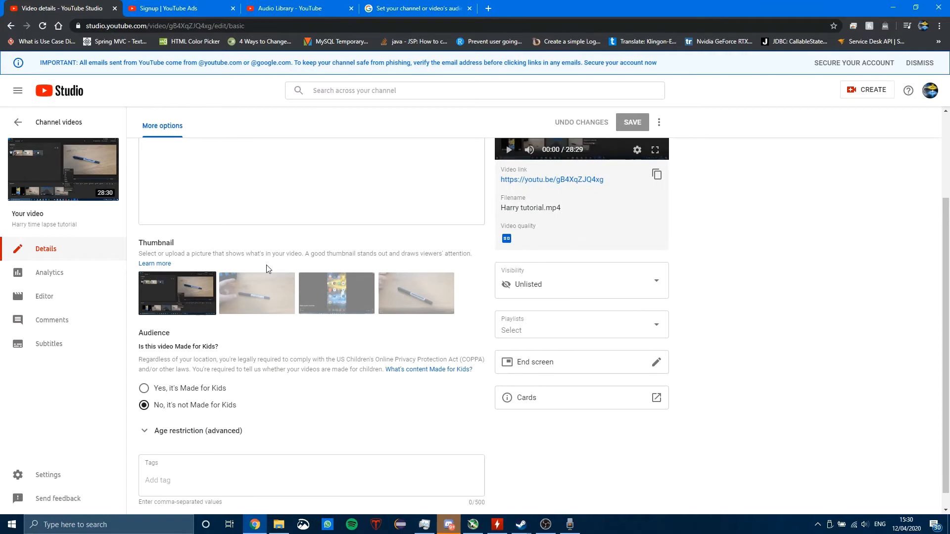
pyautogui.scroll(-1, 266, 266)
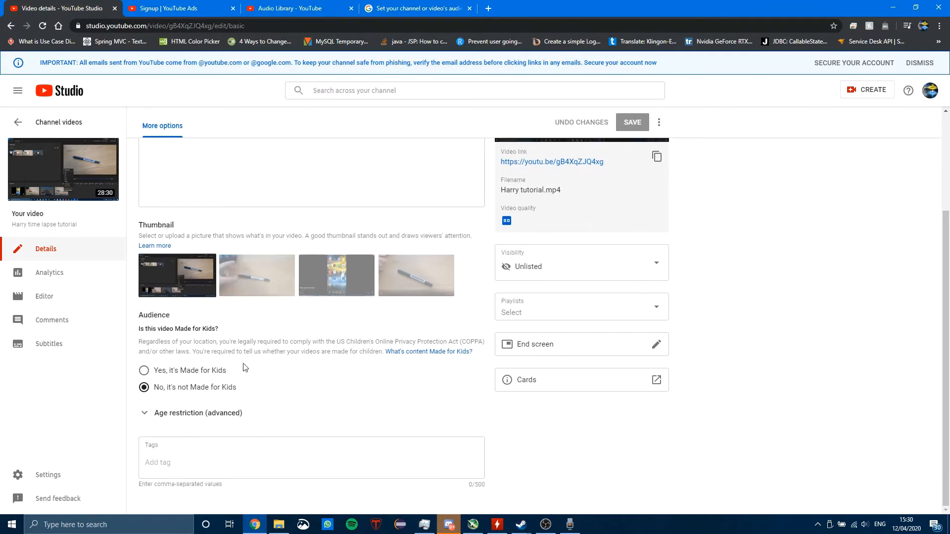
# - Look at the audio track of "Harry time lapse tutorial" in the video editor, and return to the channel videos list
pyautogui.click(65, 300)
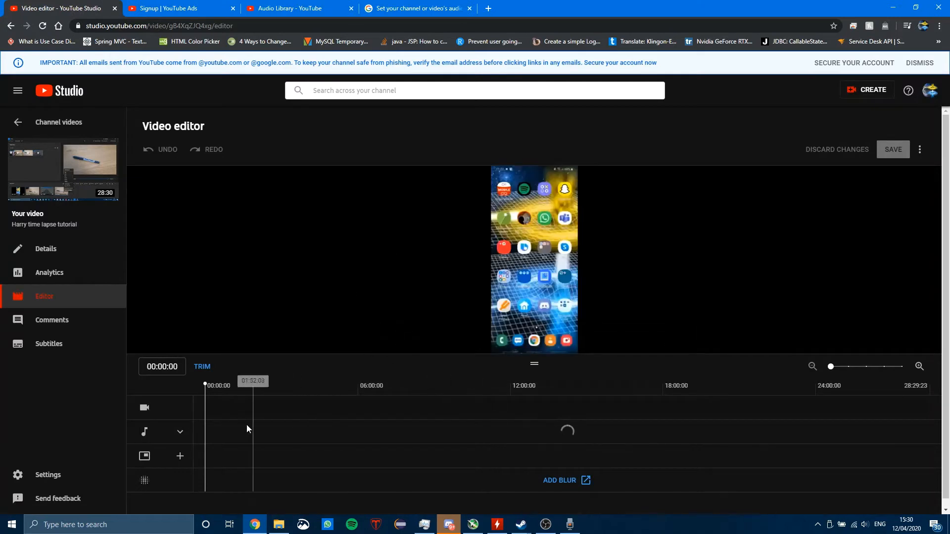
pyautogui.click(180, 435)
pyautogui.click(180, 437)
pyautogui.scroll(-1, 386, 435)
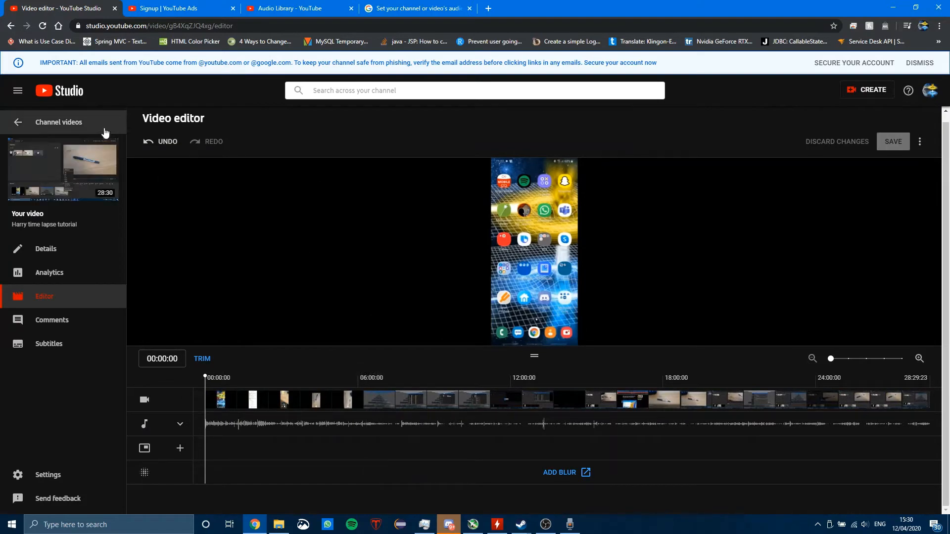
pyautogui.click(36, 132)
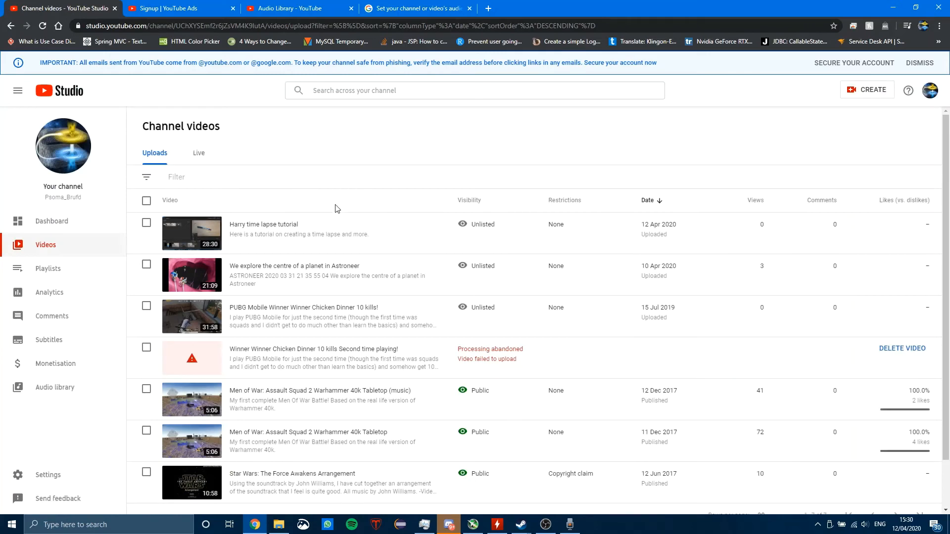
# - Reopen "Harry time lapse tutorial" in the video editor and expand its audio track to show the add-audio option
pyautogui.moveTo(165, 223)
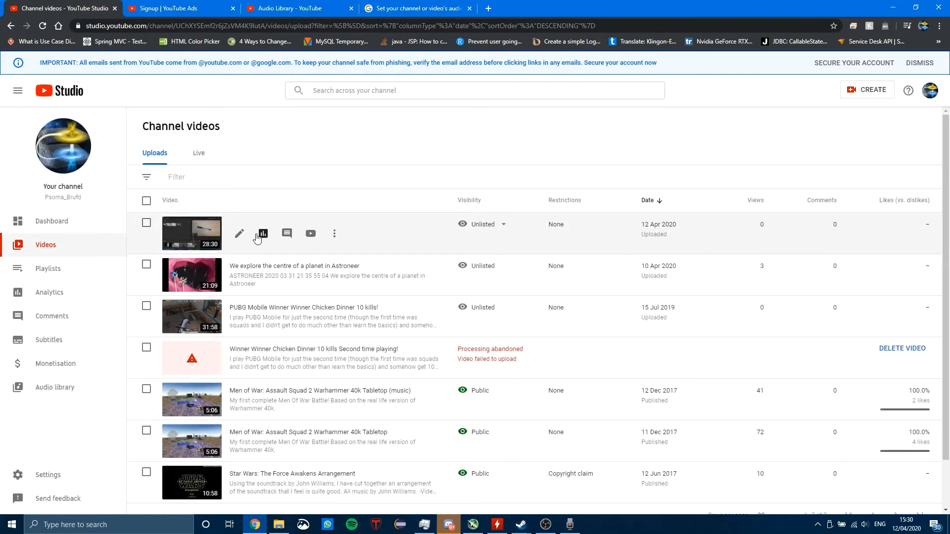
pyautogui.click(241, 233)
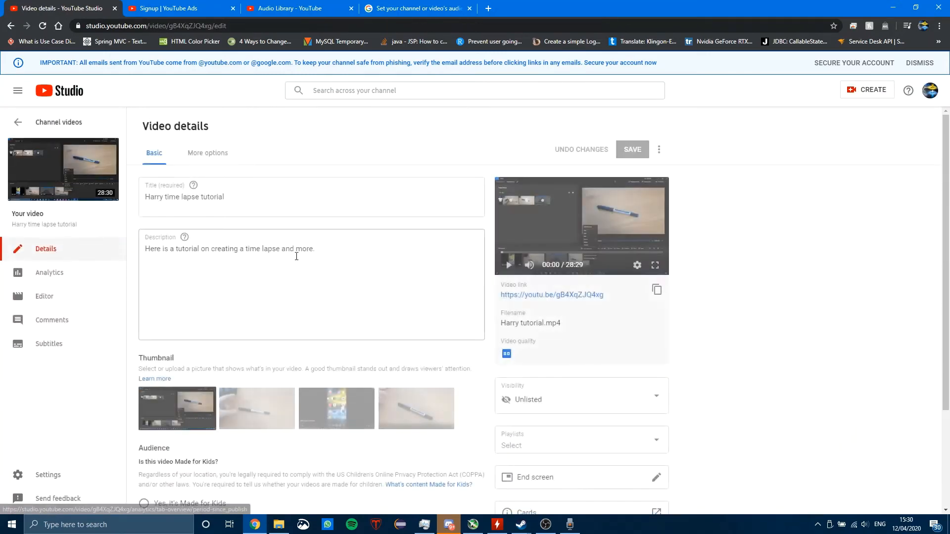
pyautogui.click(61, 297)
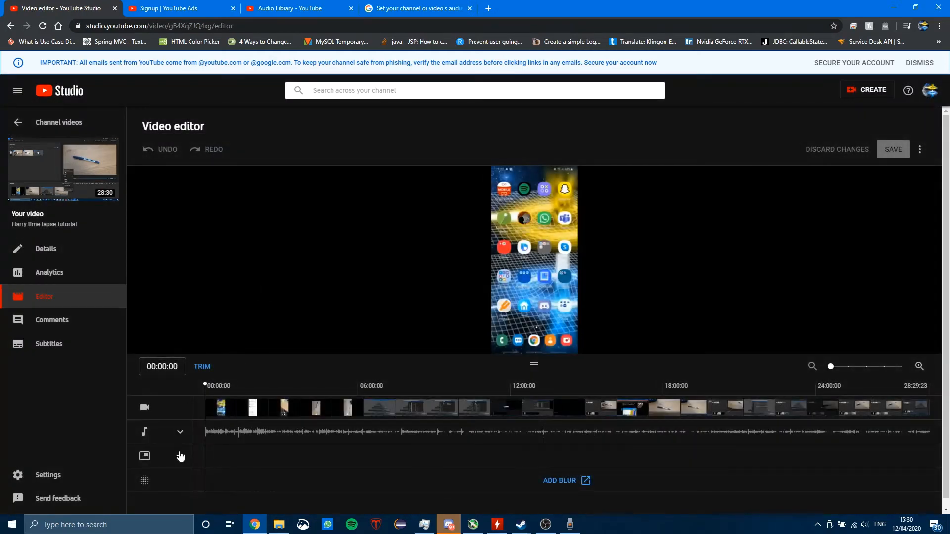
pyautogui.click(180, 432)
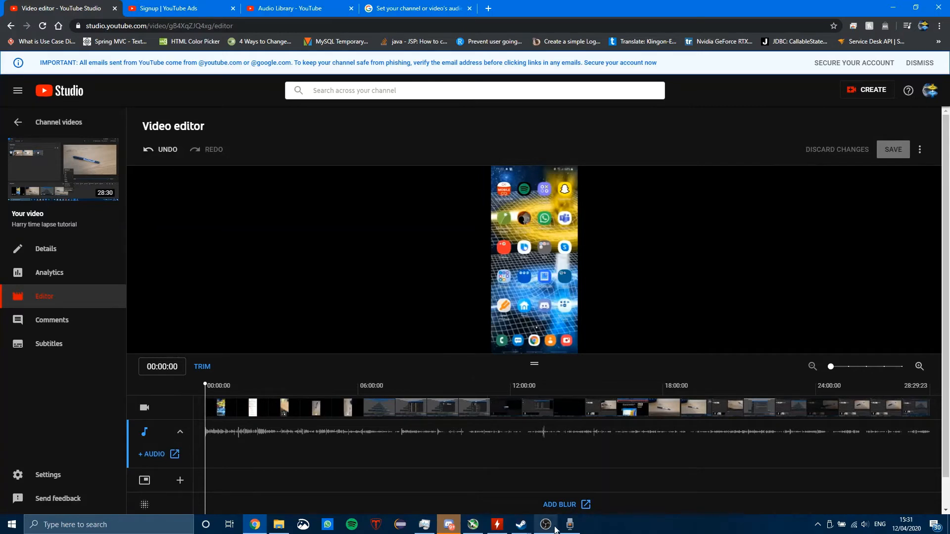
# - Open the "Harry tutorial" video from the Videos folder in Photos and pause its playback
pyautogui.click(279, 524)
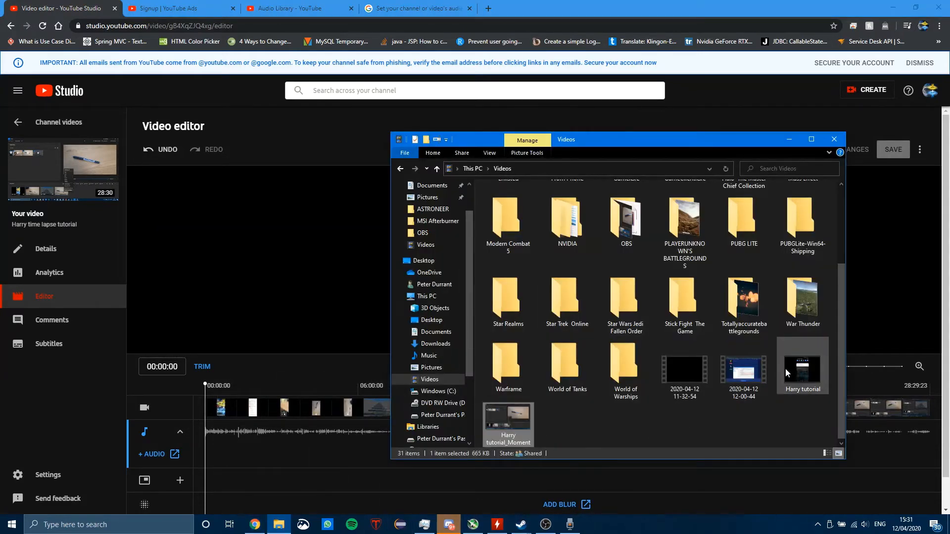
pyautogui.doubleClick(802, 370)
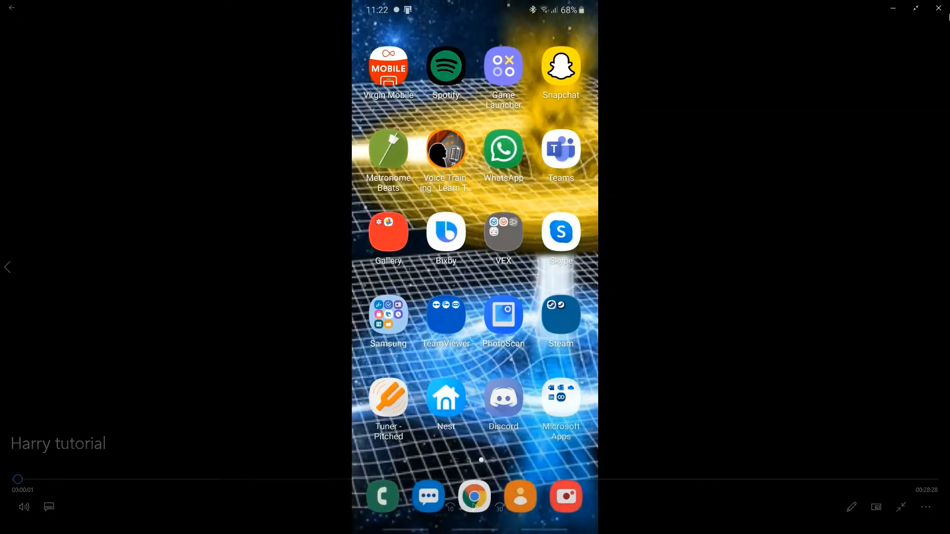
pyautogui.click(938, 8)
pyautogui.rightClick(795, 366)
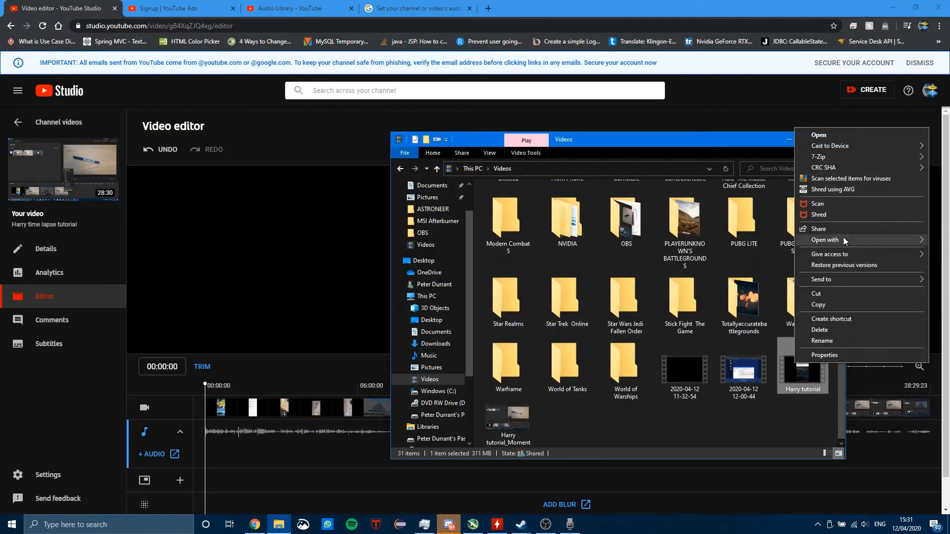
pyautogui.moveTo(842, 237)
pyautogui.click(722, 247)
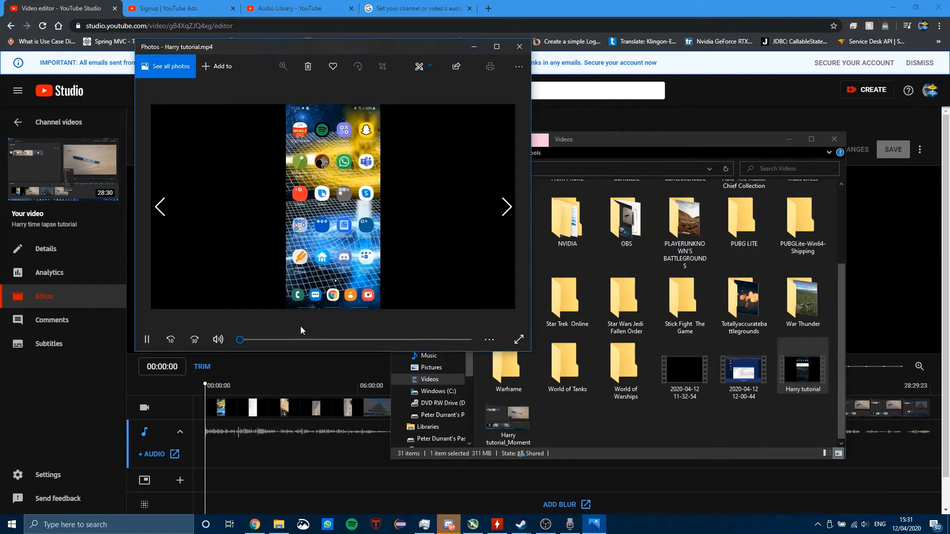
pyautogui.click(147, 339)
# - Create a video with text from the Harry tutorial clip, maximize the editor and accept the name "New video"
pyautogui.click(429, 66)
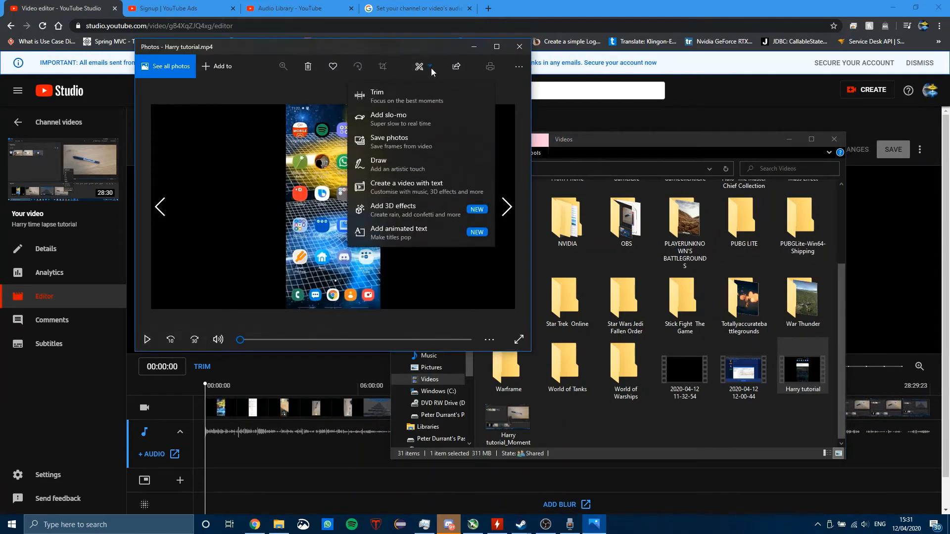
pyautogui.click(440, 190)
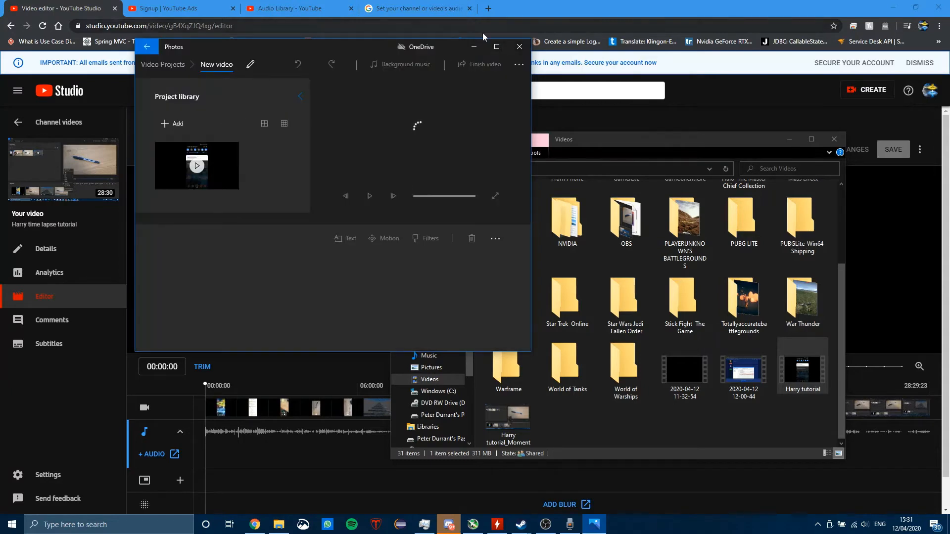
pyautogui.click(496, 47)
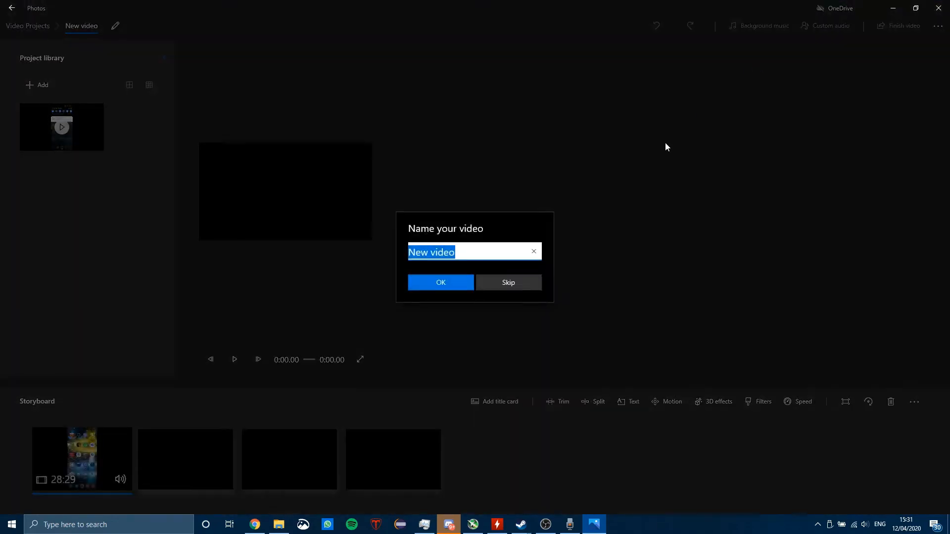
pyautogui.click(449, 282)
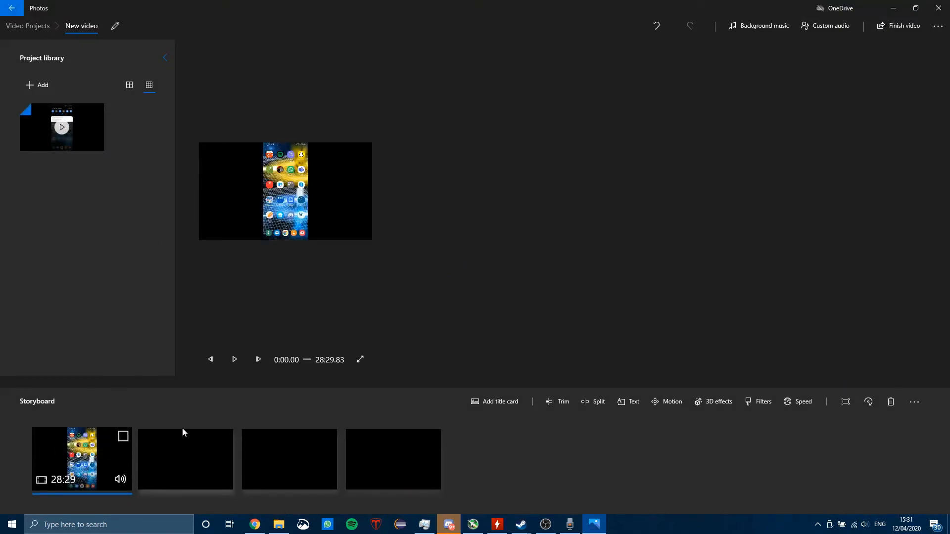
# - Add the "Amplified" background music to the project with its music volume lowered to about a quarter
pyautogui.click(762, 28)
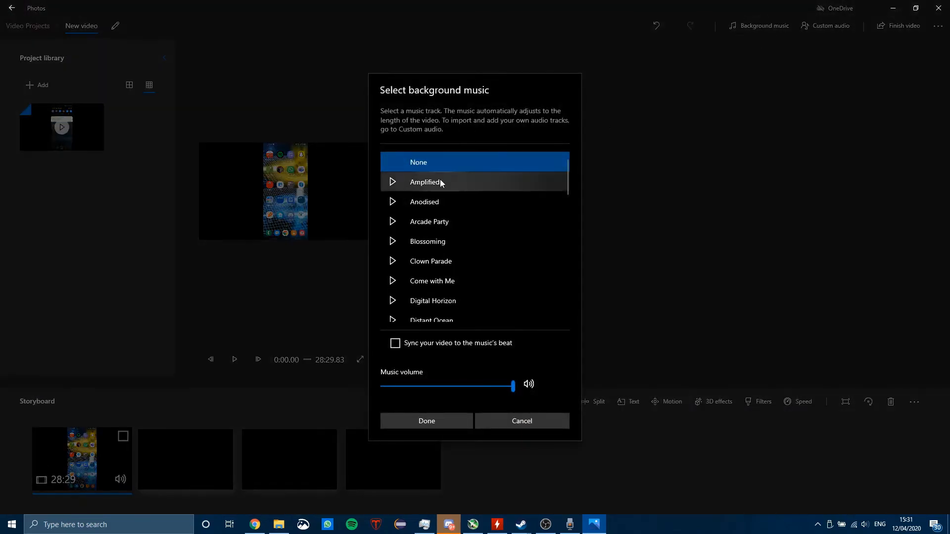
pyautogui.click(393, 184)
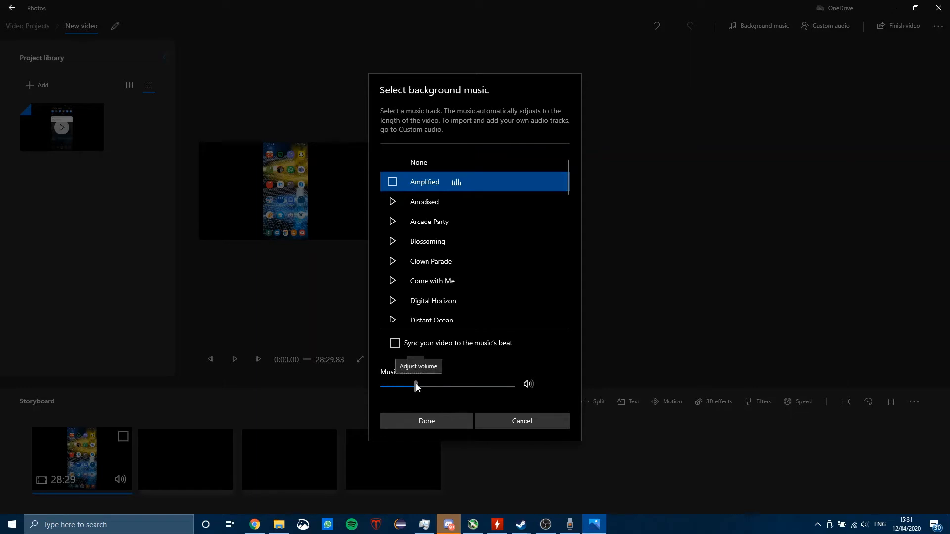
pyautogui.click(422, 418)
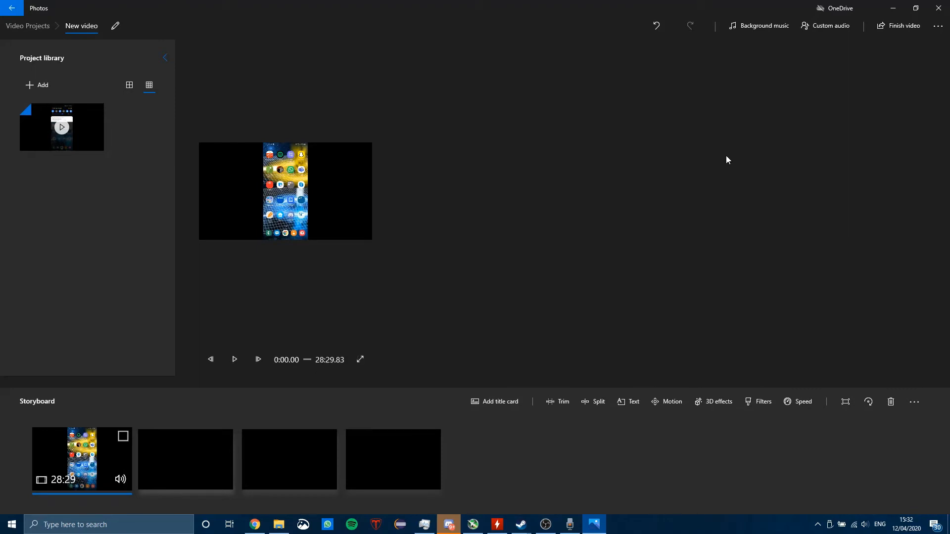
# - Review the storyboard's extra options, the background music selection and the custom audio page without changing anything
pyautogui.click(910, 401)
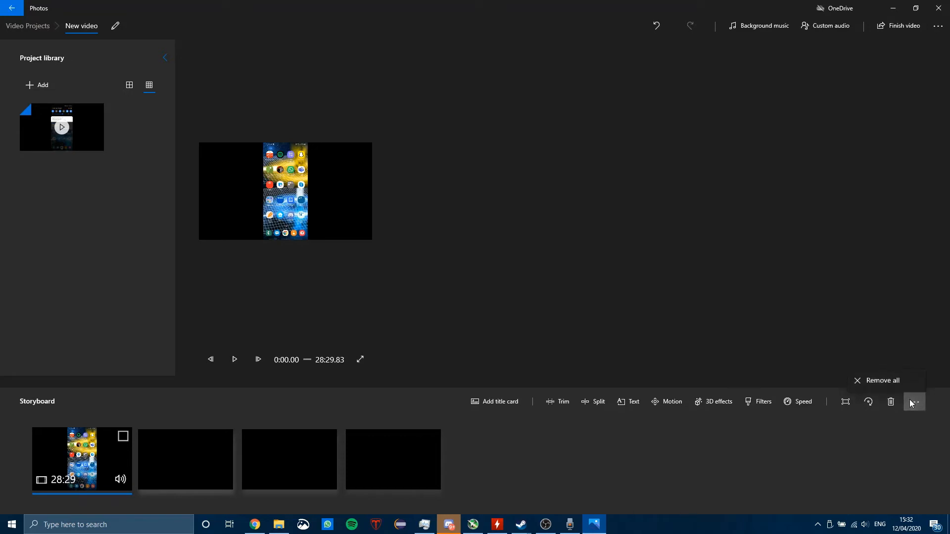
pyautogui.click(858, 269)
pyautogui.click(772, 26)
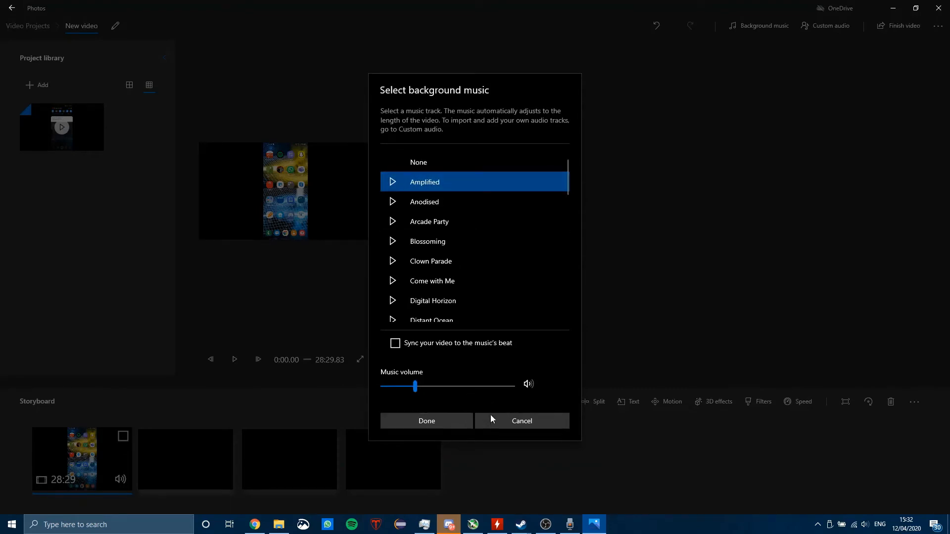
pyautogui.click(509, 422)
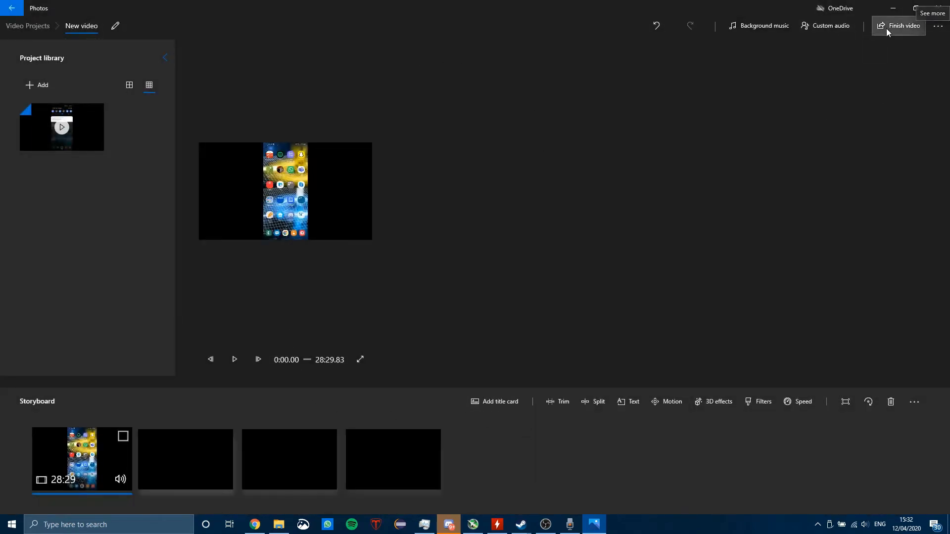
pyautogui.click(838, 27)
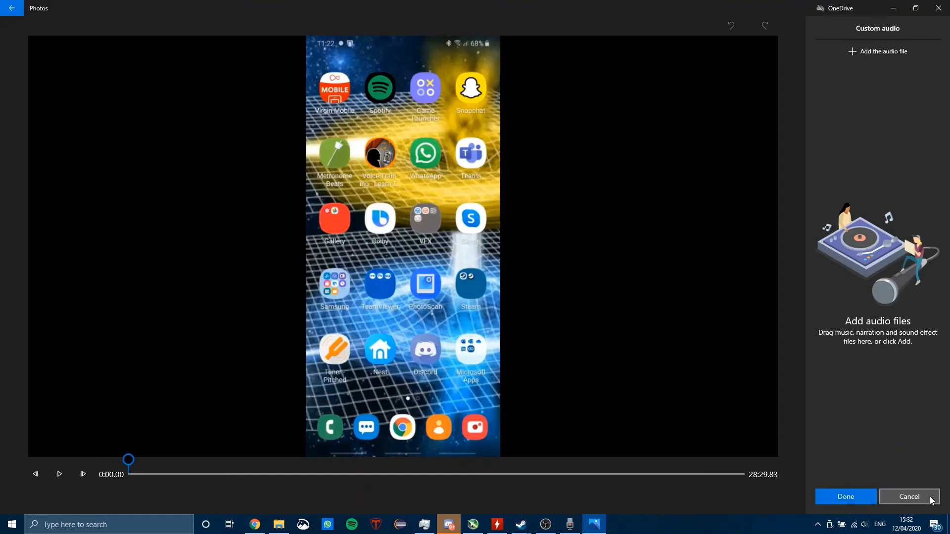
pyautogui.click(908, 497)
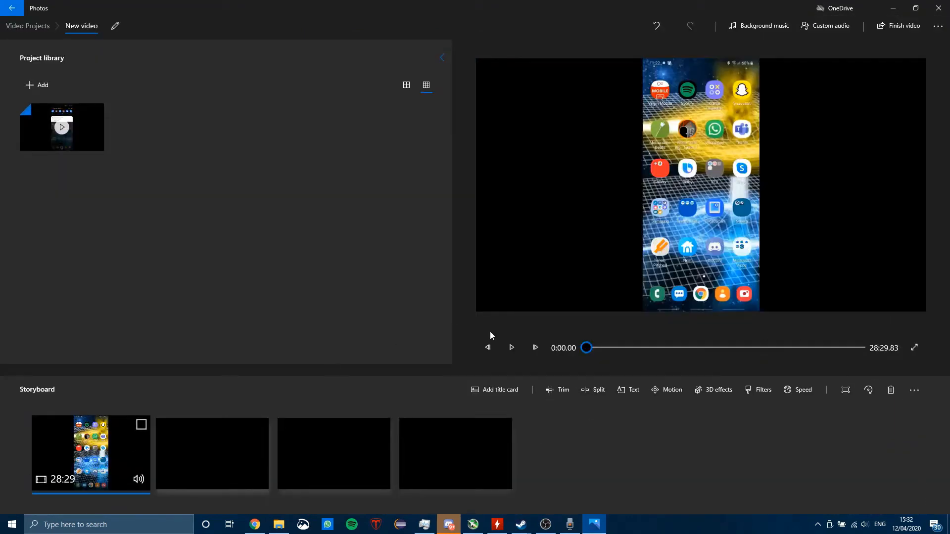
# - Play the project preview, skip forward through the clip to about 15:14 and pause it
pyautogui.click(511, 348)
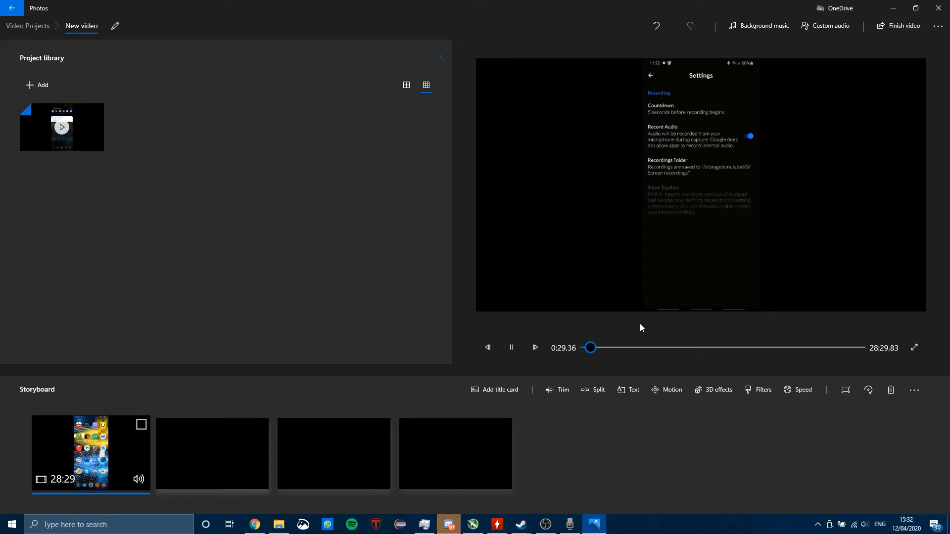
pyautogui.click(620, 346)
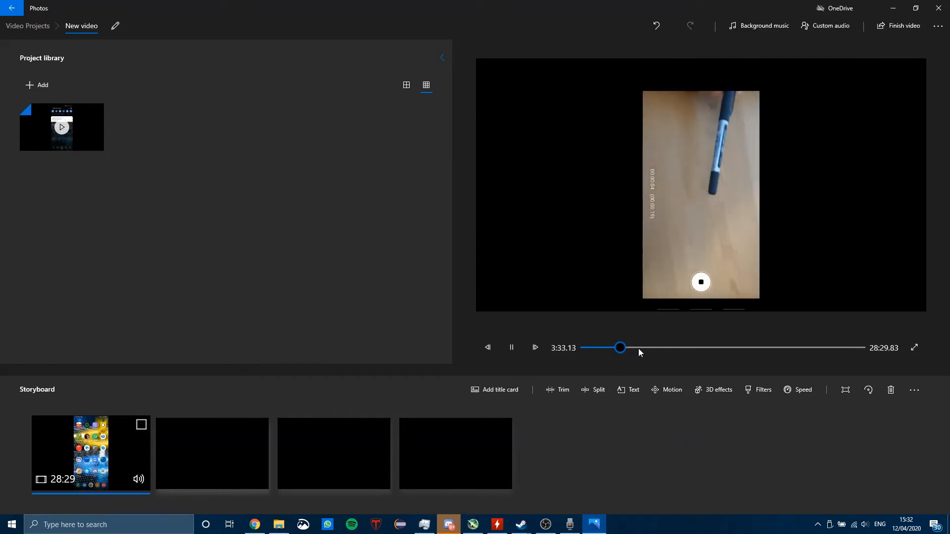
pyautogui.click(682, 348)
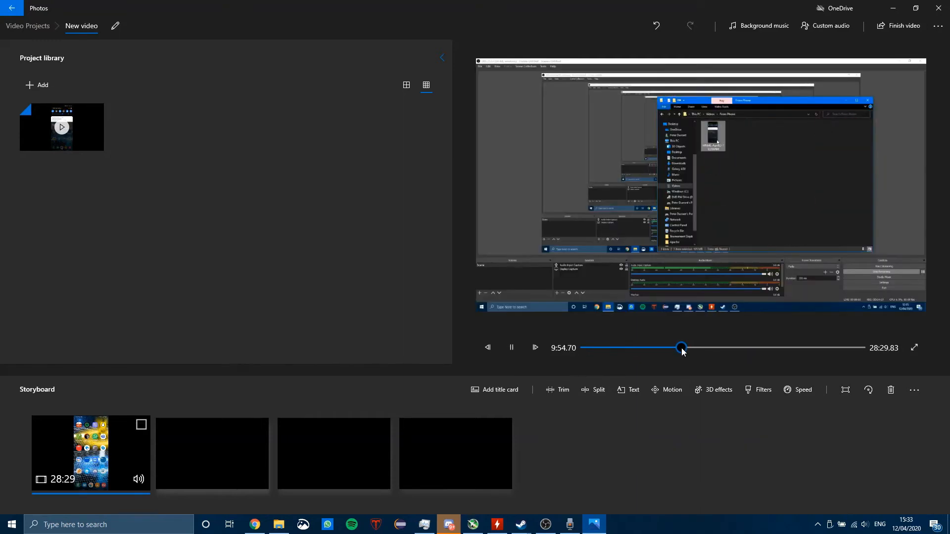
pyautogui.click(733, 348)
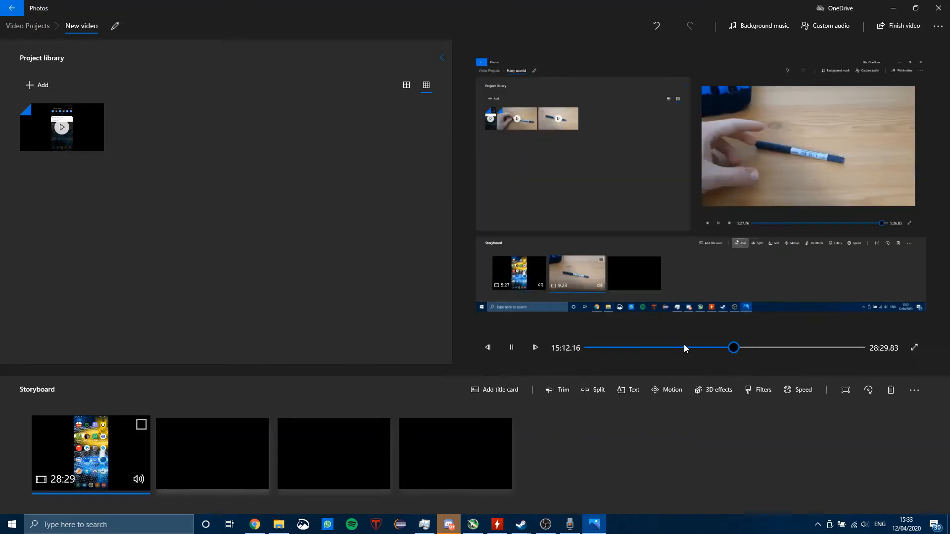
pyautogui.click(511, 347)
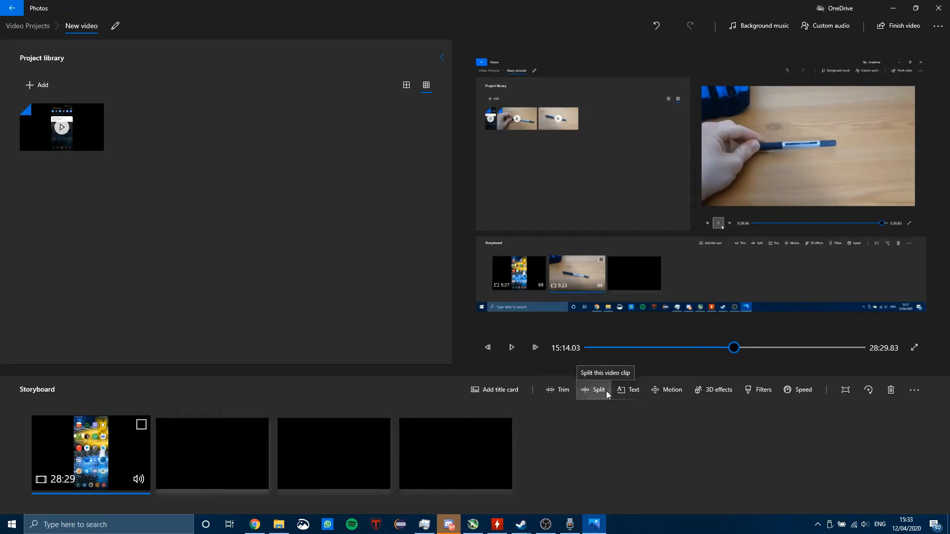
# - Switch back to YouTube Studio in Chrome, return to the channel videos list and close the other browser tabs
pyautogui.click(252, 528)
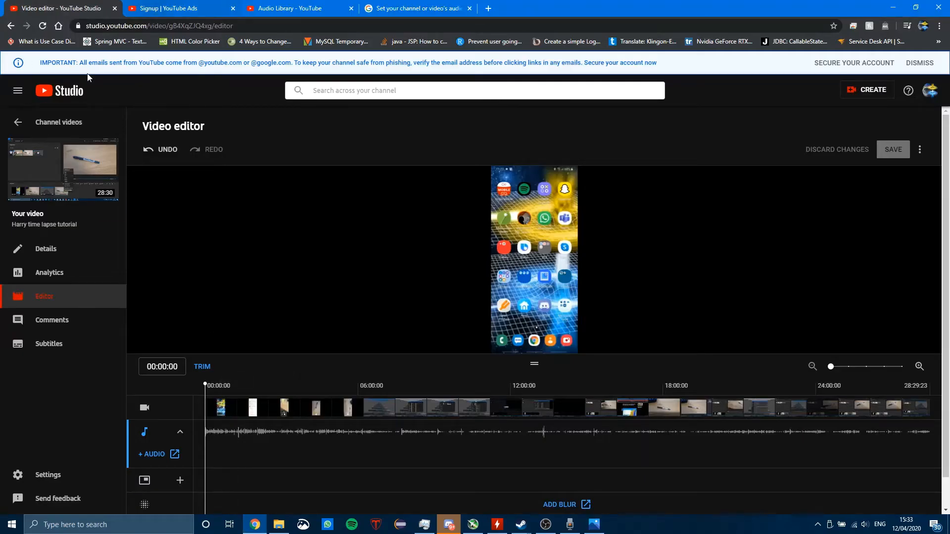
pyautogui.click(22, 125)
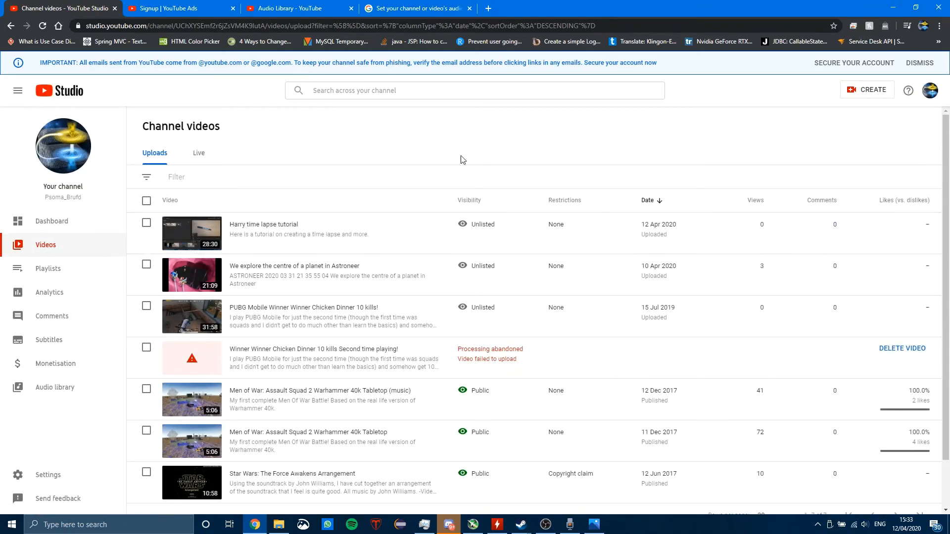
pyautogui.click(232, 8)
pyautogui.click(232, 9)
pyautogui.click(232, 8)
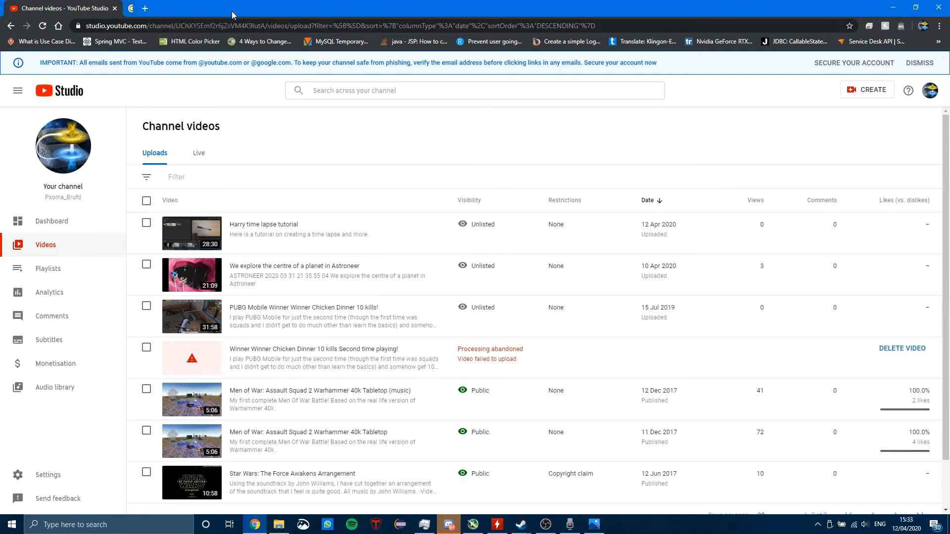
# - Open "Harry time lapse tutorial" in the video editor and go to its page for adding or replacing audio
pyautogui.click(239, 233)
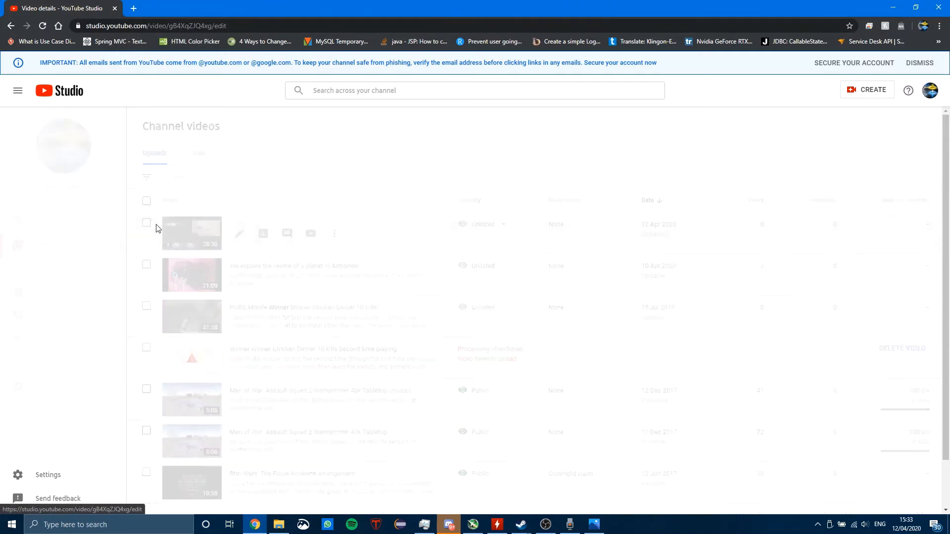
pyautogui.click(55, 298)
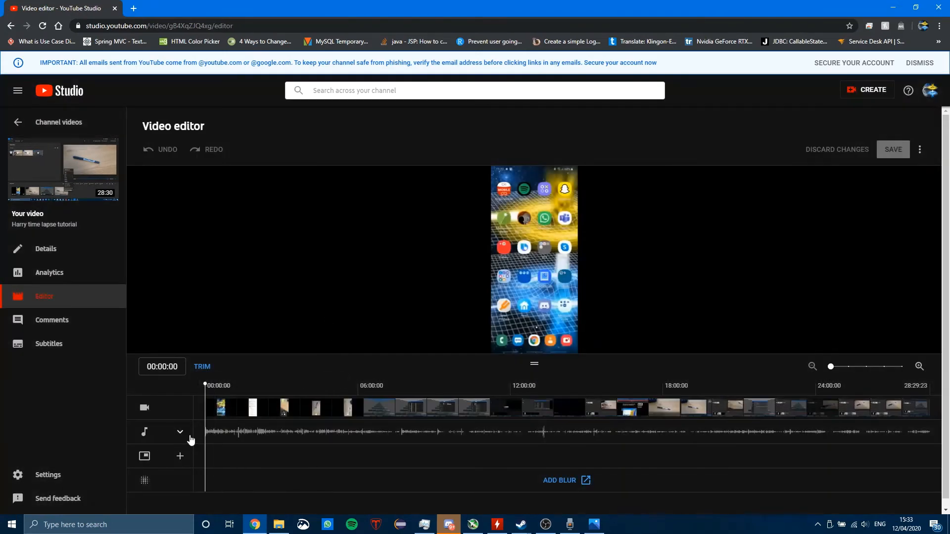
pyautogui.click(195, 438)
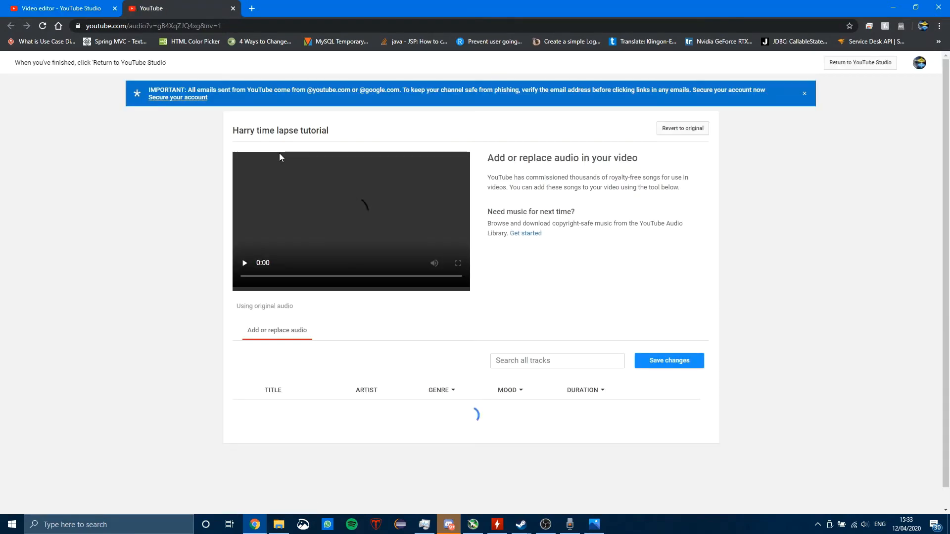
# - Preview the video and listen to the "Arkansas Traveler" and "Creeping Spiders" tracks in the list of available audio
pyautogui.scroll(-2, 341, 295)
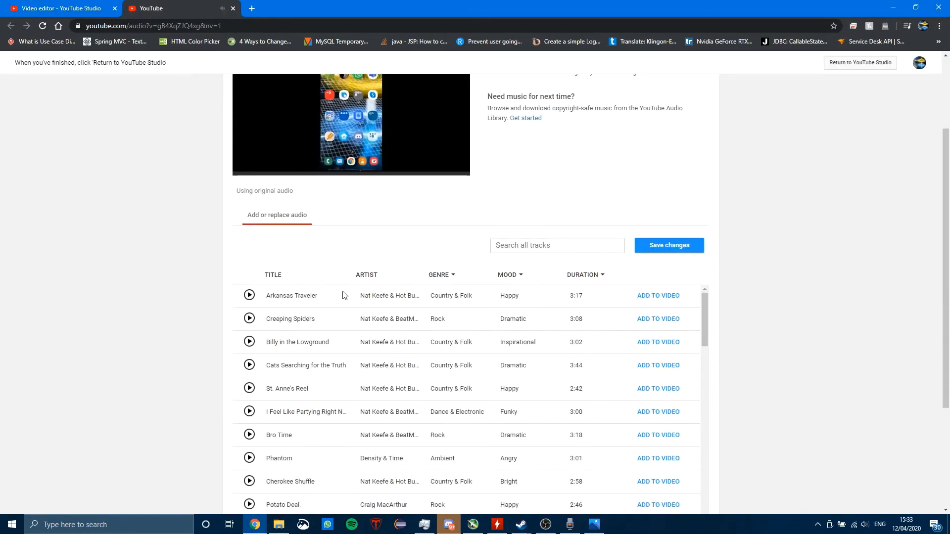
pyautogui.click(244, 148)
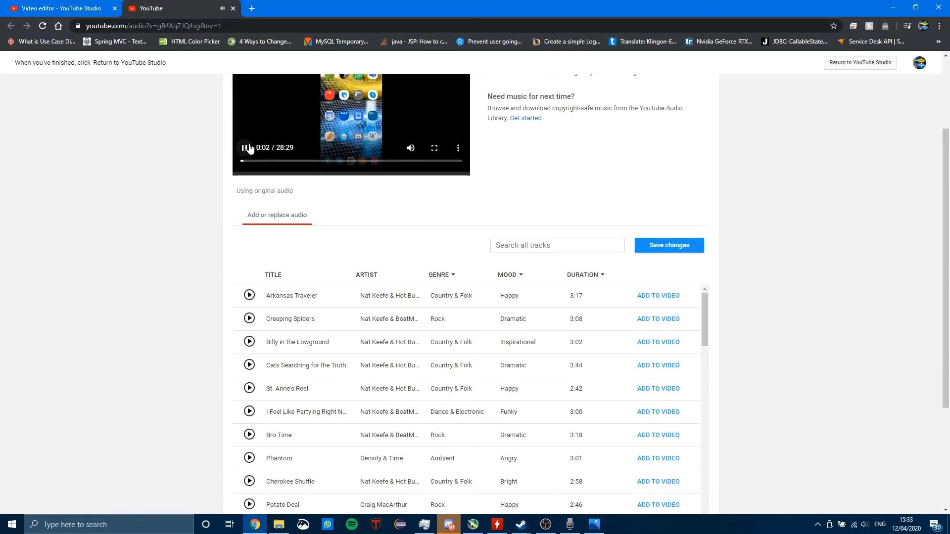
pyautogui.click(248, 296)
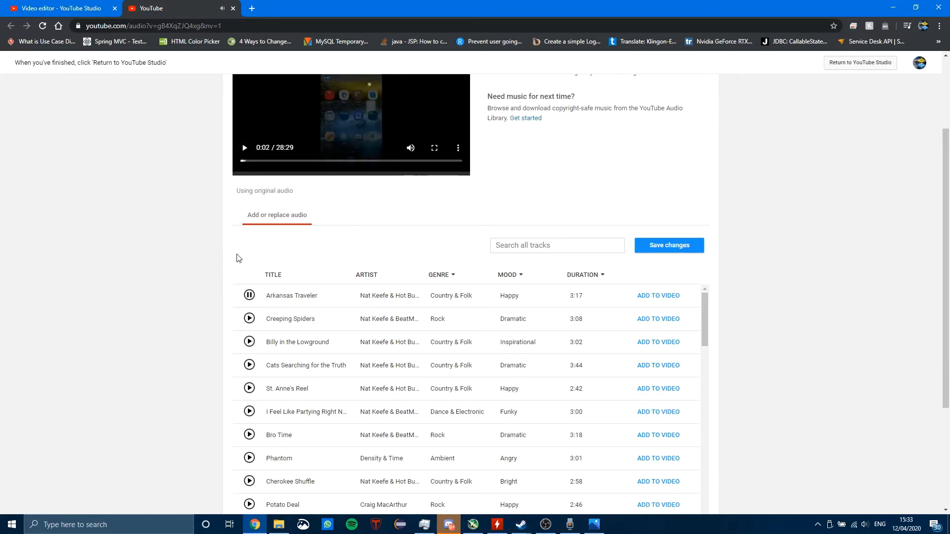
pyautogui.scroll(2, 233, 253)
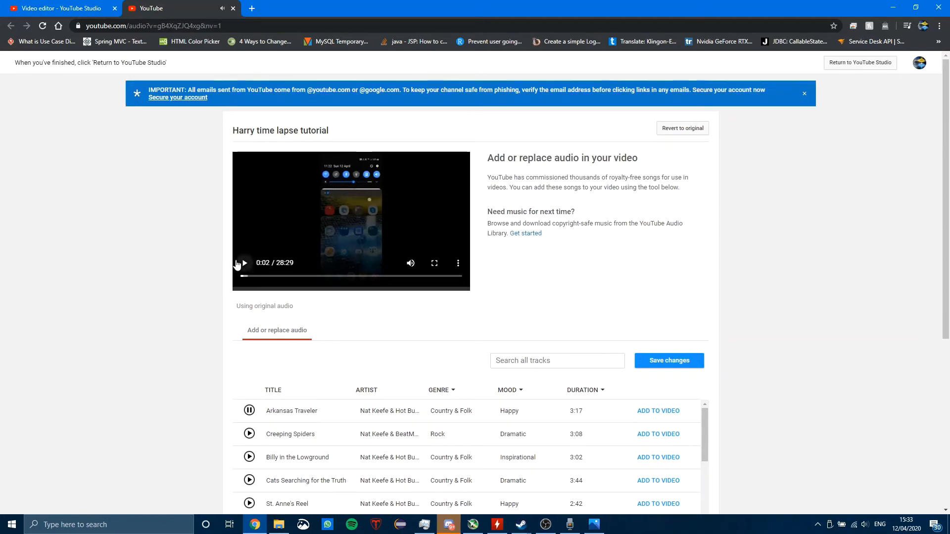
pyautogui.scroll(-4, 243, 264)
pyautogui.click(249, 179)
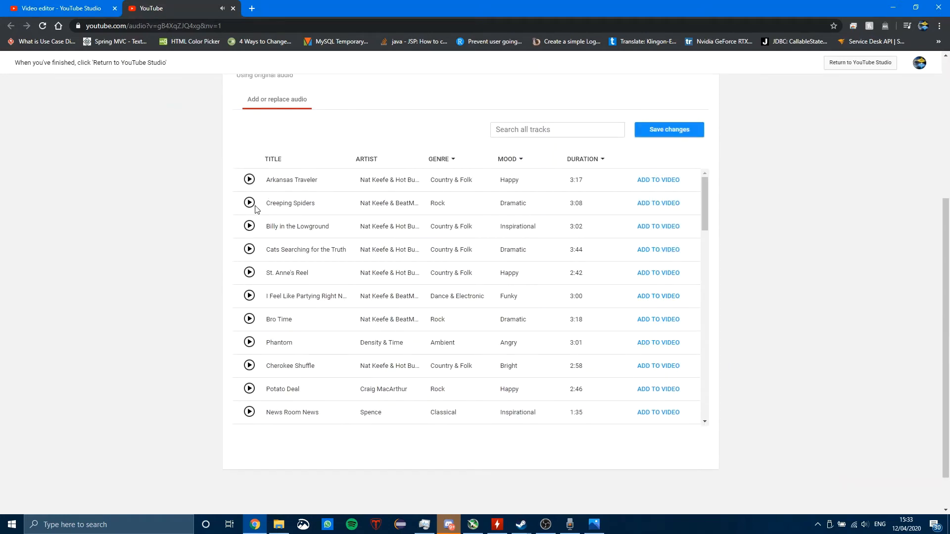
pyautogui.click(249, 203)
pyautogui.scroll(2, 304, 247)
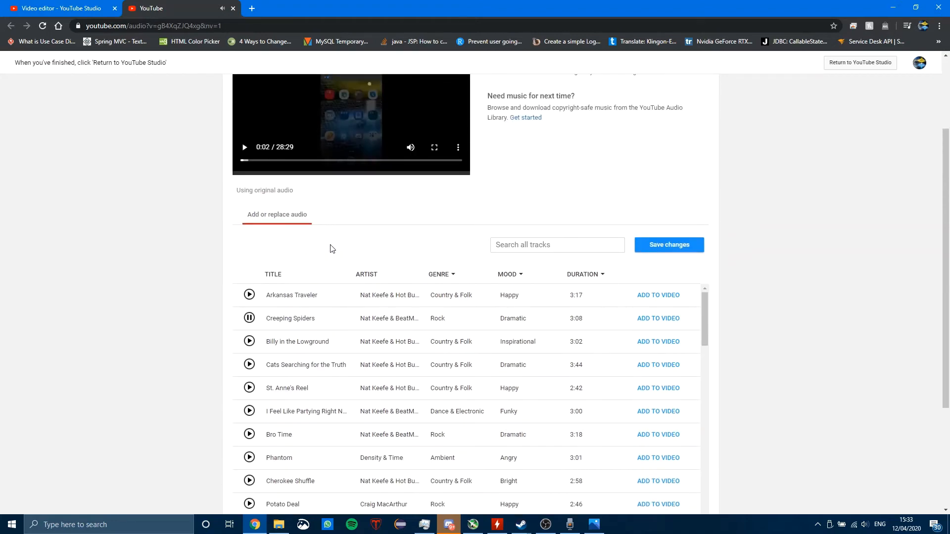
pyautogui.scroll(2, 332, 248)
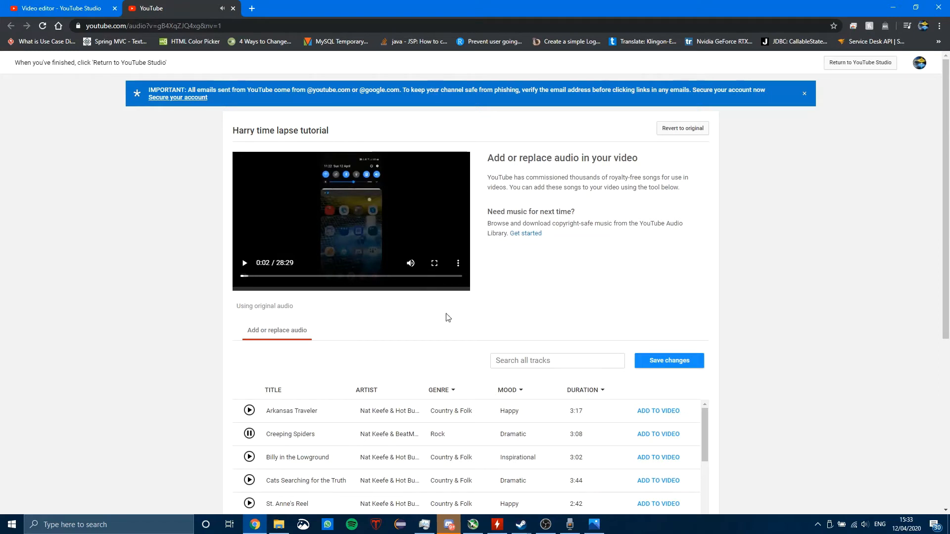
pyautogui.scroll(-2, 442, 314)
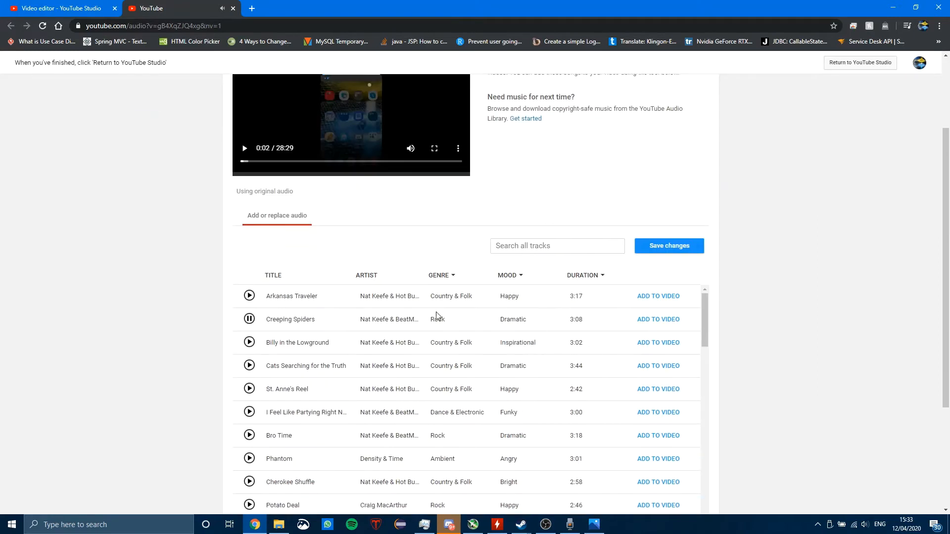
# - Listen to the "Billy in the Lowground", "Cats Searching for the Truth" and "Bro Time" tracks and look through the neighbouring titles
pyautogui.click(249, 340)
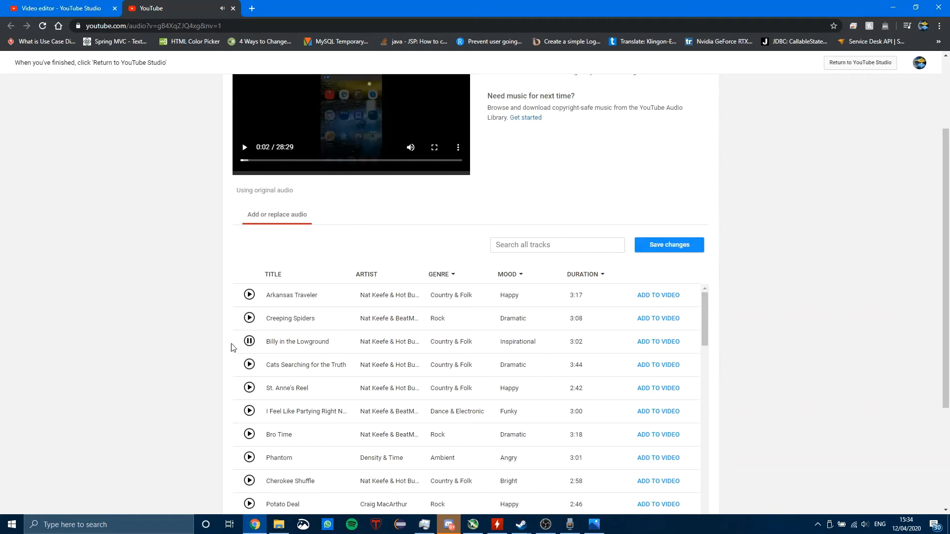
pyautogui.click(248, 365)
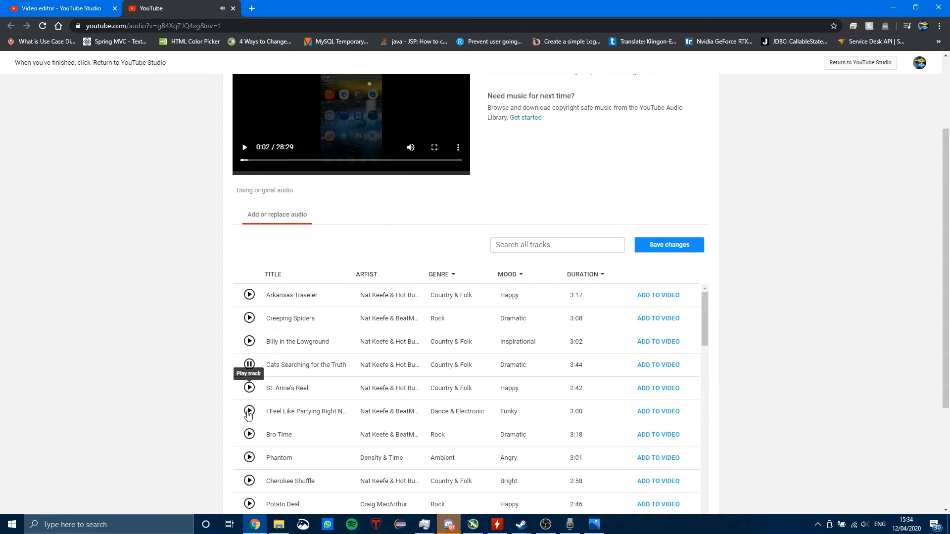
pyautogui.click(249, 435)
pyautogui.scroll(-2, 267, 399)
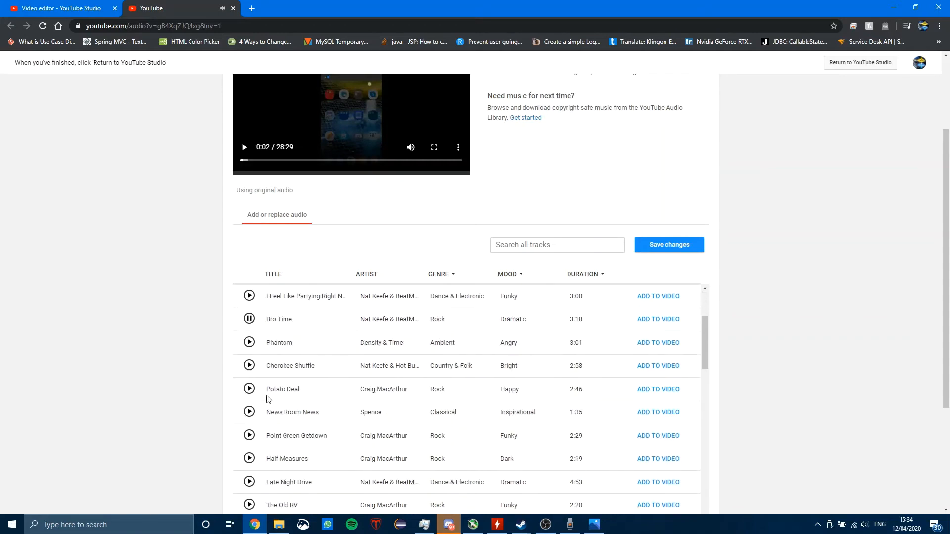
pyautogui.scroll(2, 291, 383)
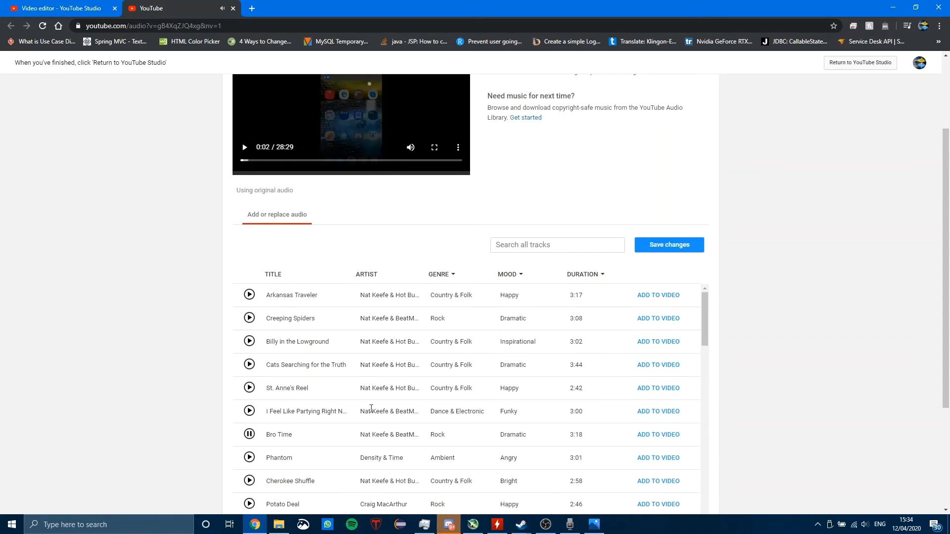
pyautogui.scroll(1, 370, 409)
pyautogui.scroll(-1, 367, 408)
# - Switch to the Photos video project, check the names of its background music tracks and cancel without changing the selection
pyautogui.click(593, 523)
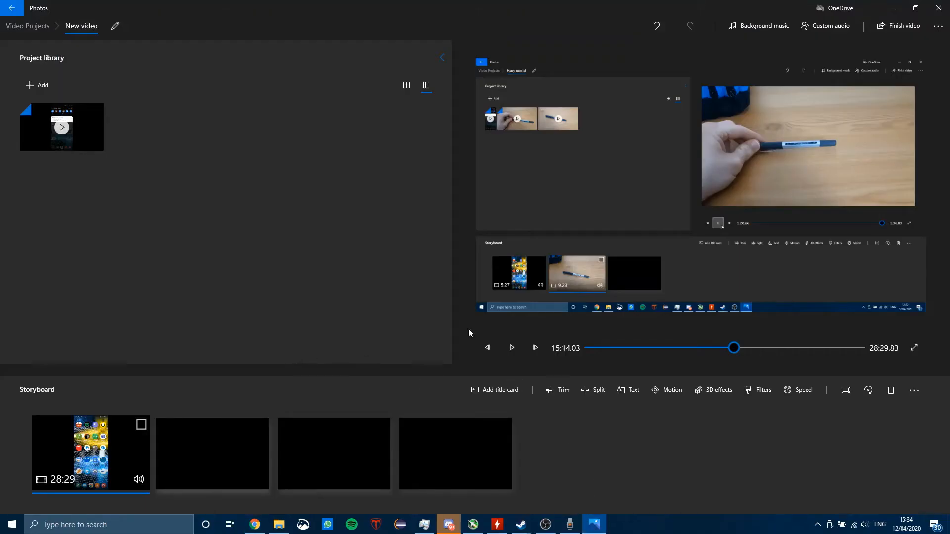
pyautogui.click(773, 27)
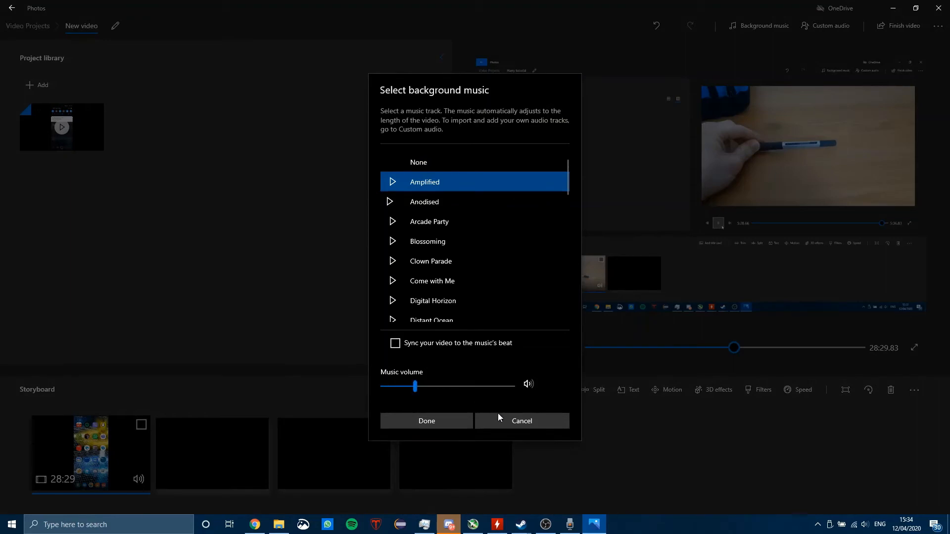
pyautogui.click(519, 430)
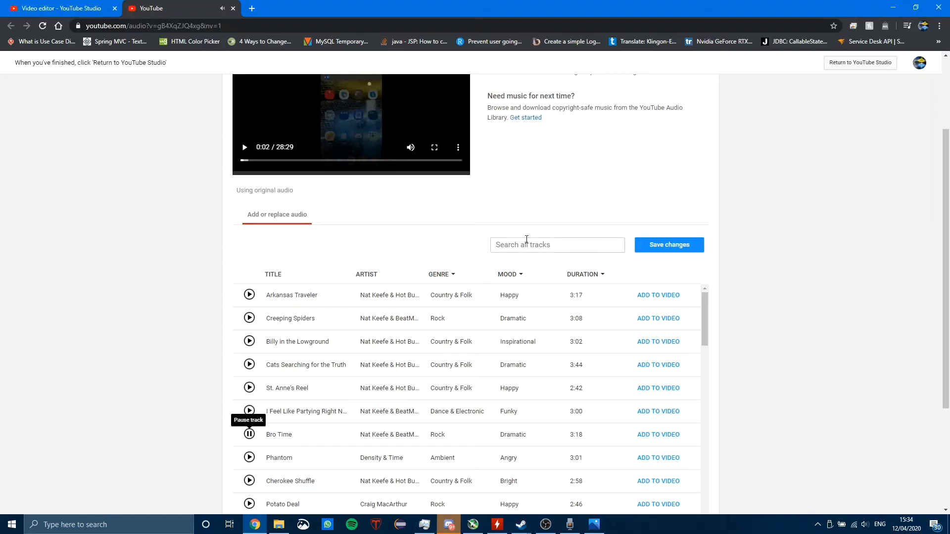
# - Back in Chrome, search the YouTube audio tracks for "amplified" and clear the search text
pyautogui.click(526, 239)
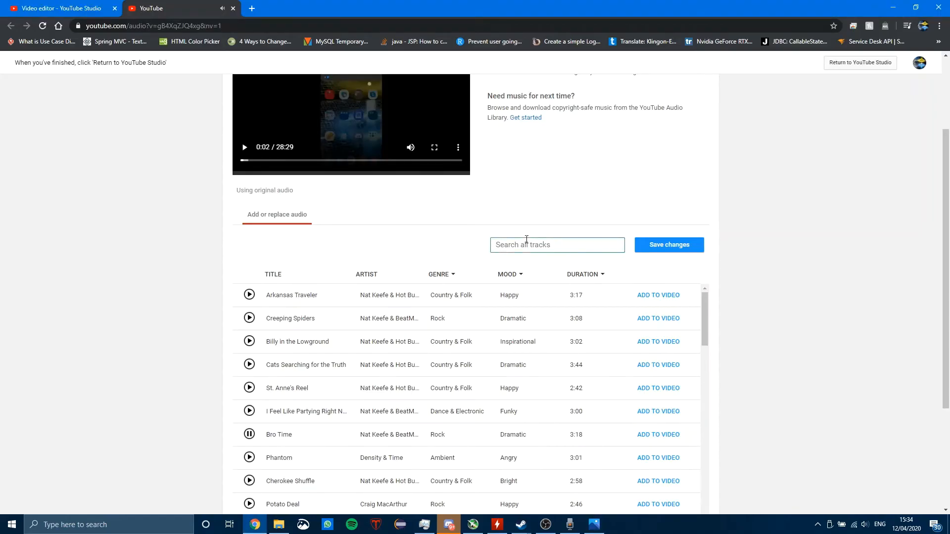
pyautogui.write('amplified')
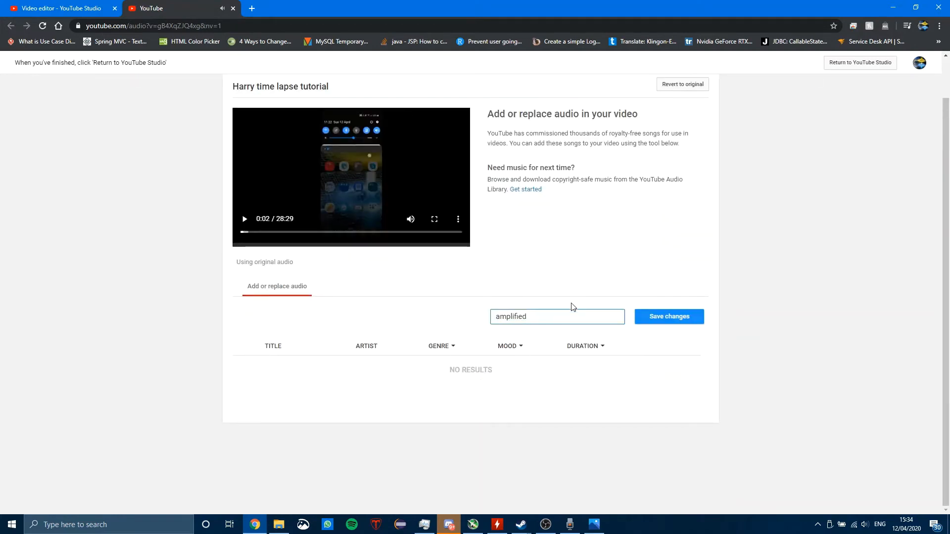
pyautogui.moveTo(562, 320); pyautogui.dragTo(426, 318)
pyautogui.press('BackSpace')
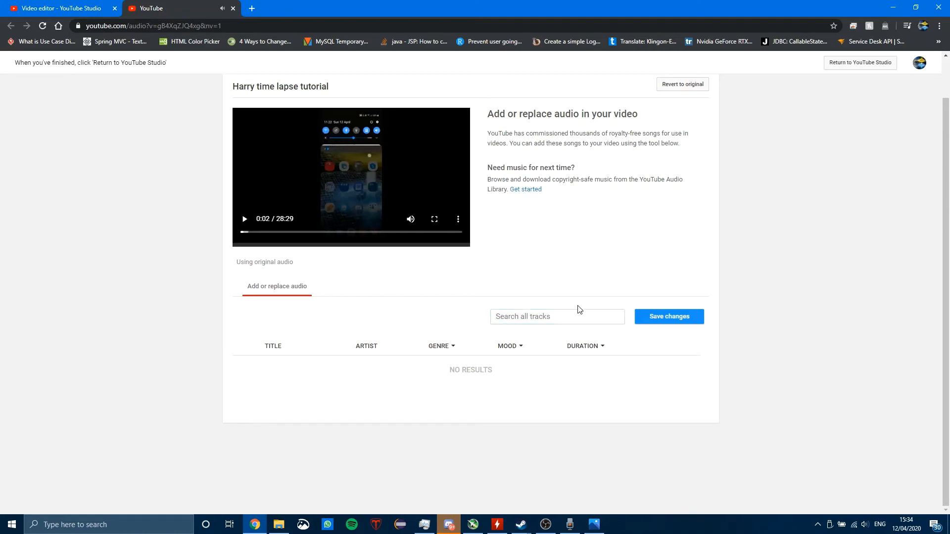
# - Listen to the Dance & Electronic track "I Feel Like Partying Right N..." and add it to the video
pyautogui.scroll(-2, 573, 310)
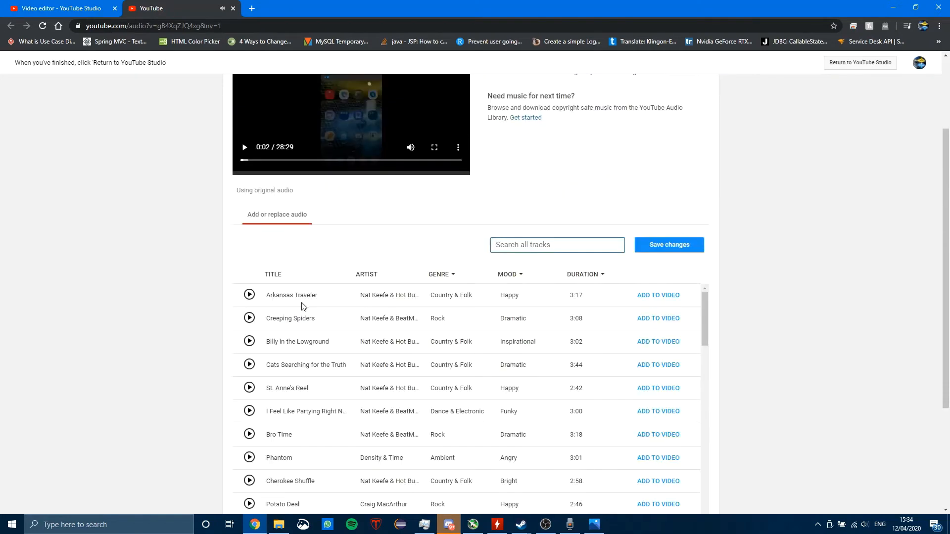
pyautogui.scroll(-2, 274, 319)
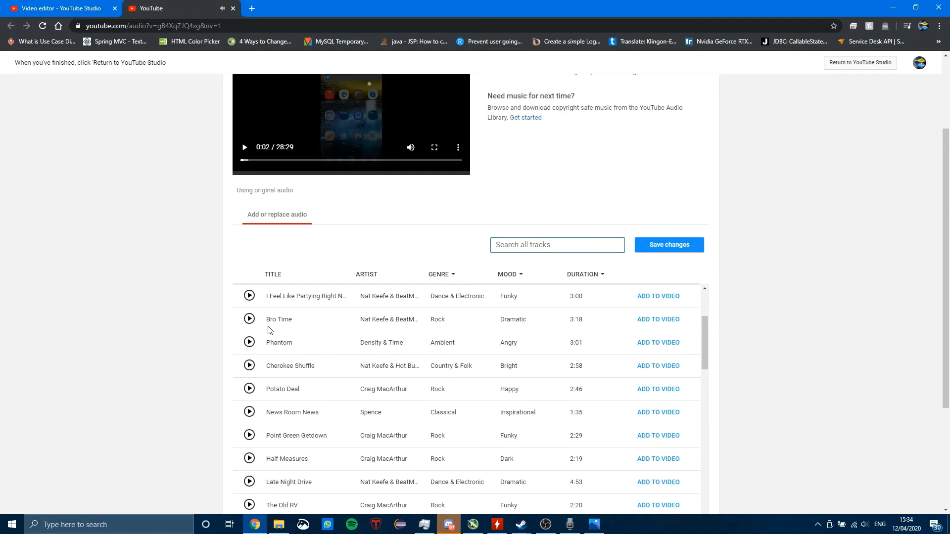
pyautogui.click(250, 296)
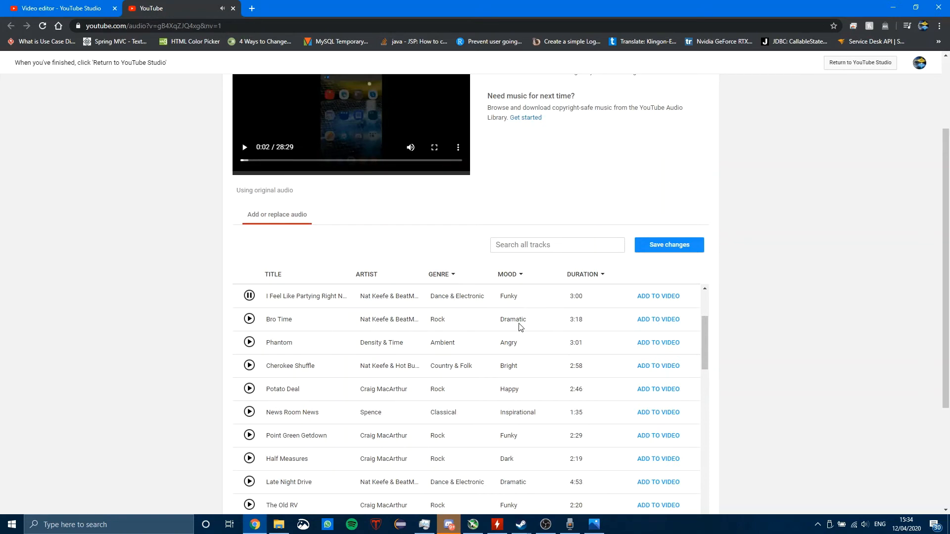
pyautogui.click(661, 297)
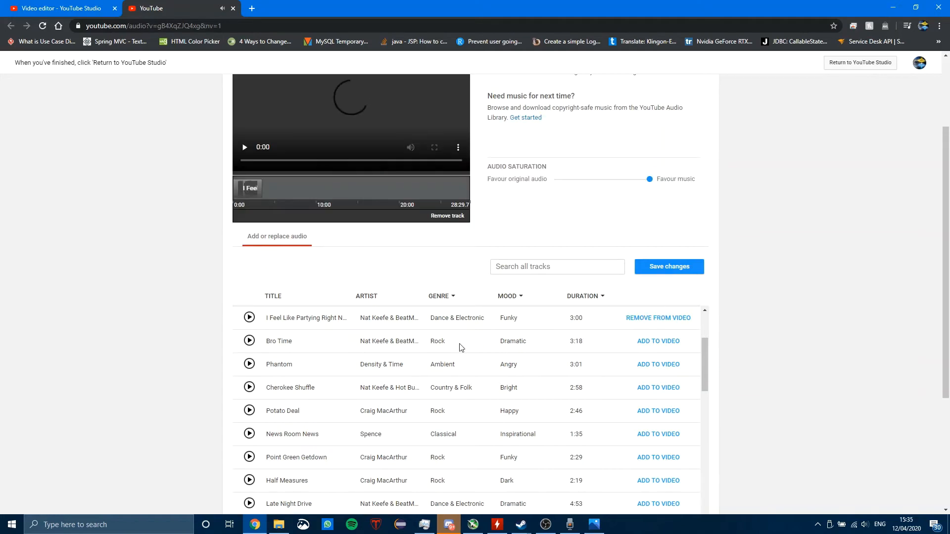
# - Shift the added music track along the video's timeline so it runs from 0:17 to 3:17
pyautogui.scroll(5, 460, 347)
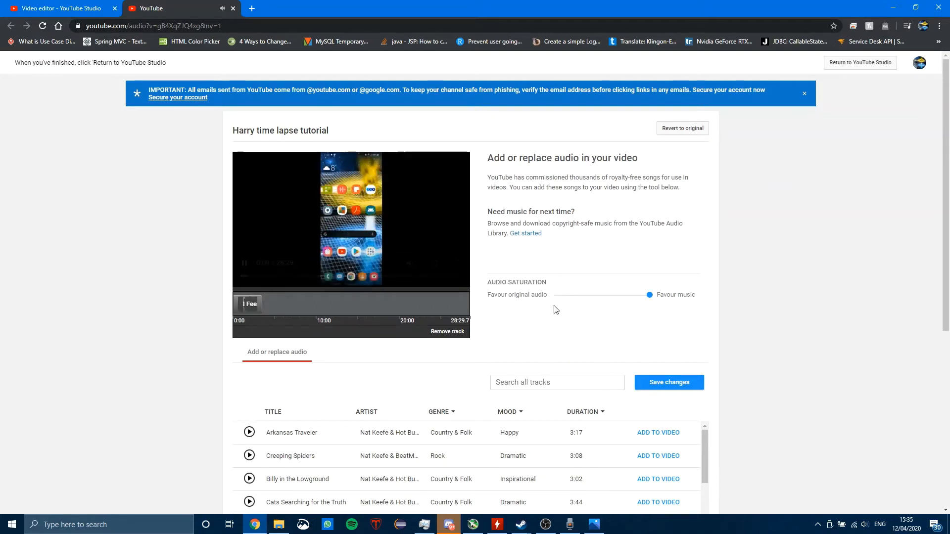
pyautogui.click(263, 308)
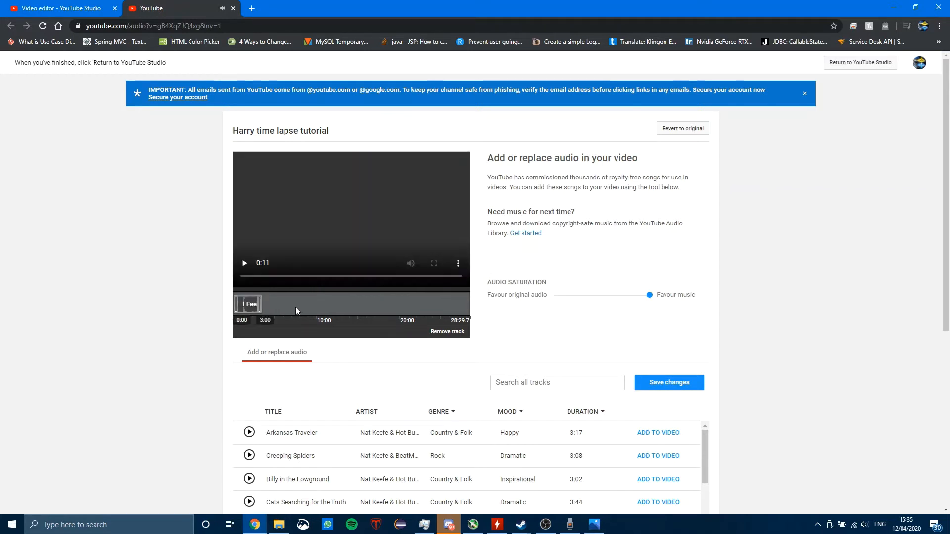
pyautogui.rightClick(254, 304)
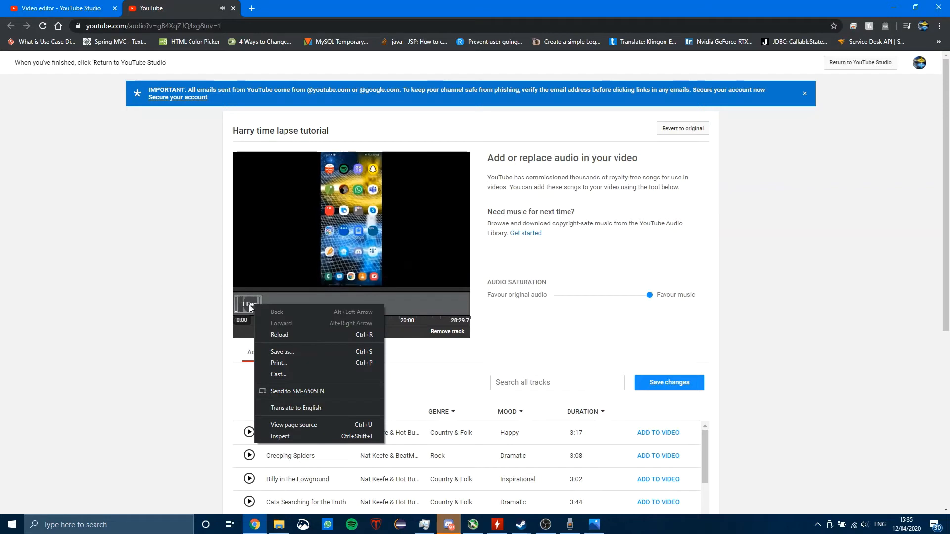
pyautogui.moveTo(248, 304); pyautogui.dragTo(250, 304)
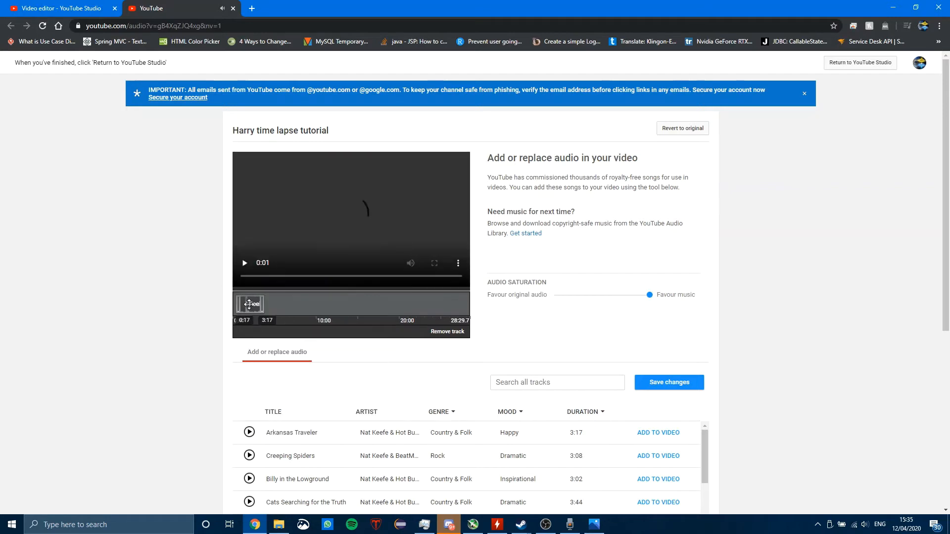
pyautogui.click(280, 310)
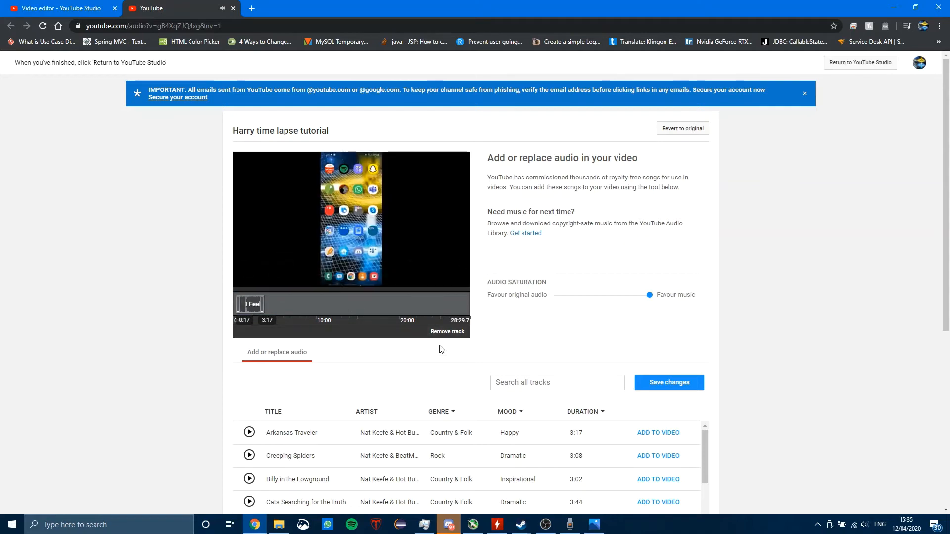
# - Browse further through the available tracks and filter the list by the Funky mood
pyautogui.scroll(-1, 410, 381)
pyautogui.scroll(-2, 494, 410)
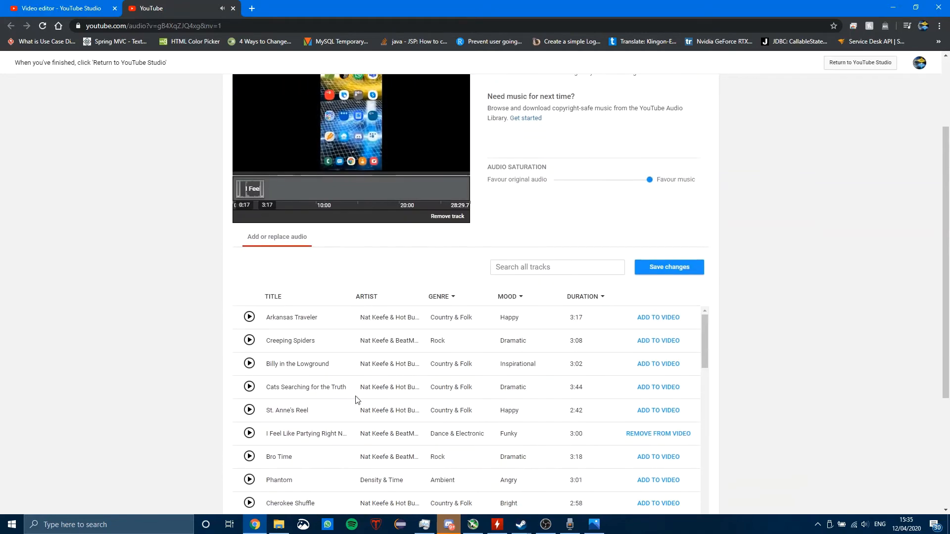
pyautogui.scroll(-3, 330, 373)
pyautogui.scroll(-3, 317, 376)
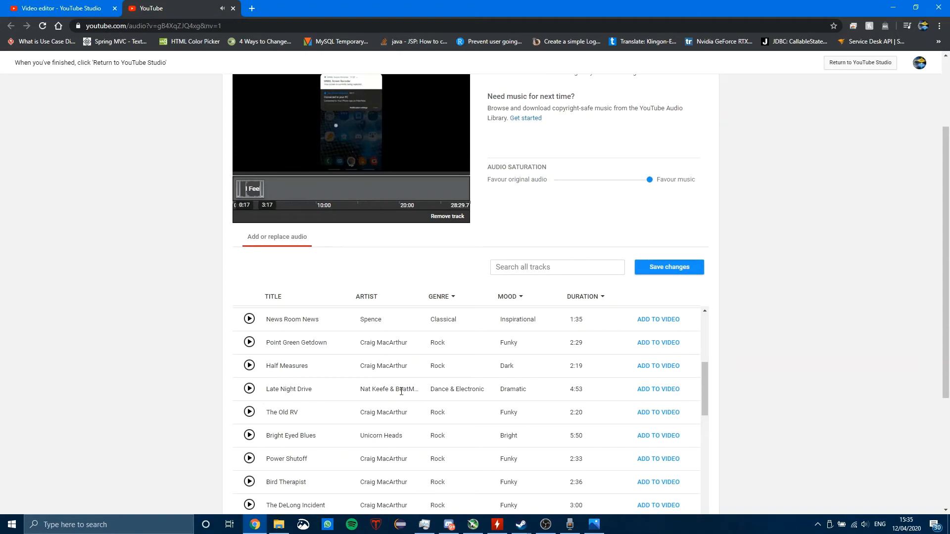
pyautogui.click(521, 298)
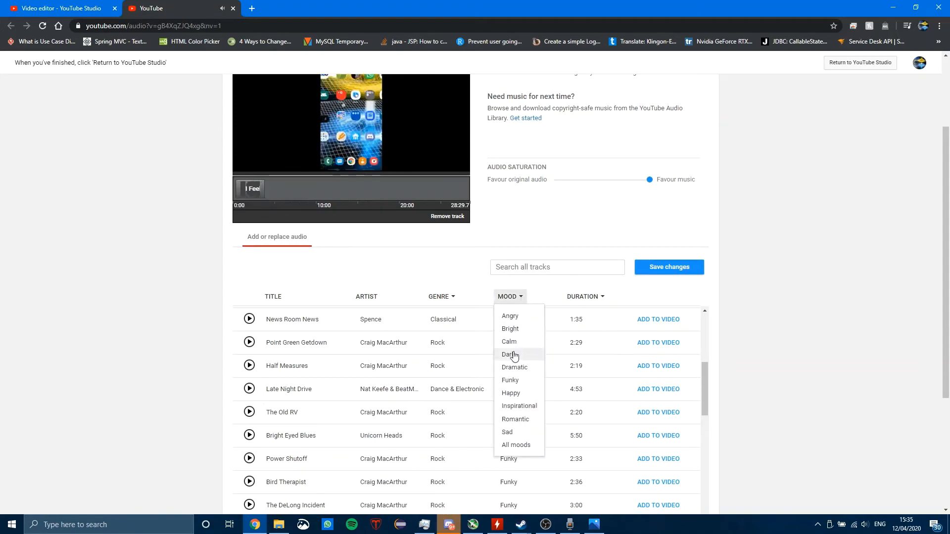
pyautogui.click(514, 379)
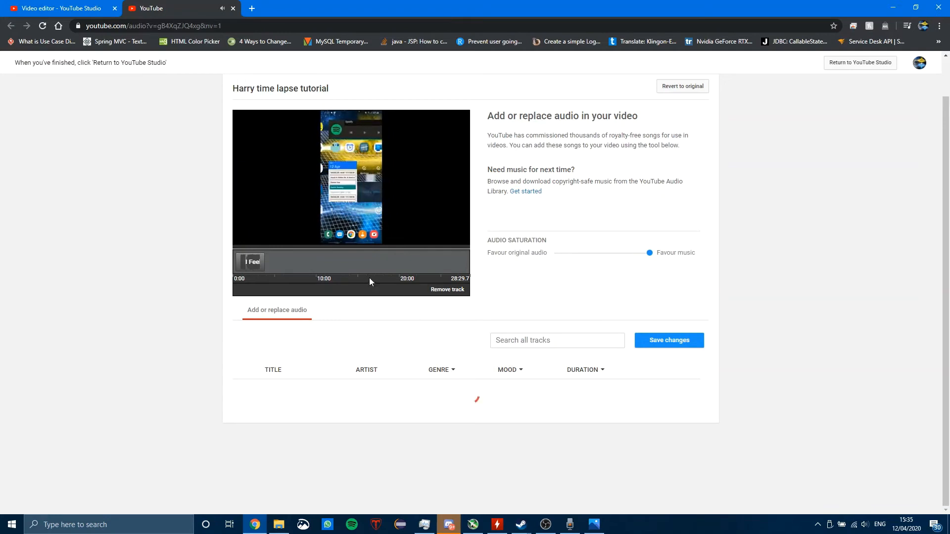
# - Rewind the video preview, move the music track back to start at 0:00 and pause playback
pyautogui.moveTo(330, 224)
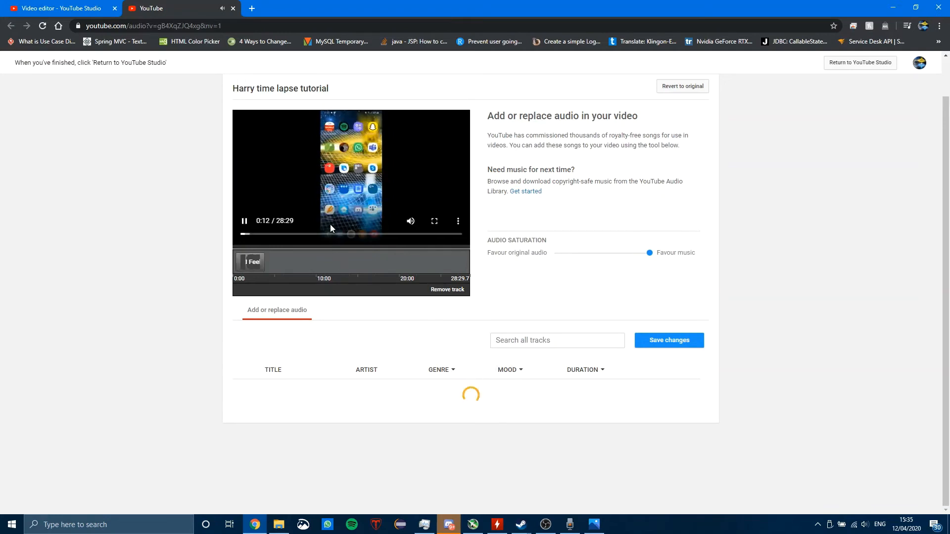
pyautogui.click(242, 234)
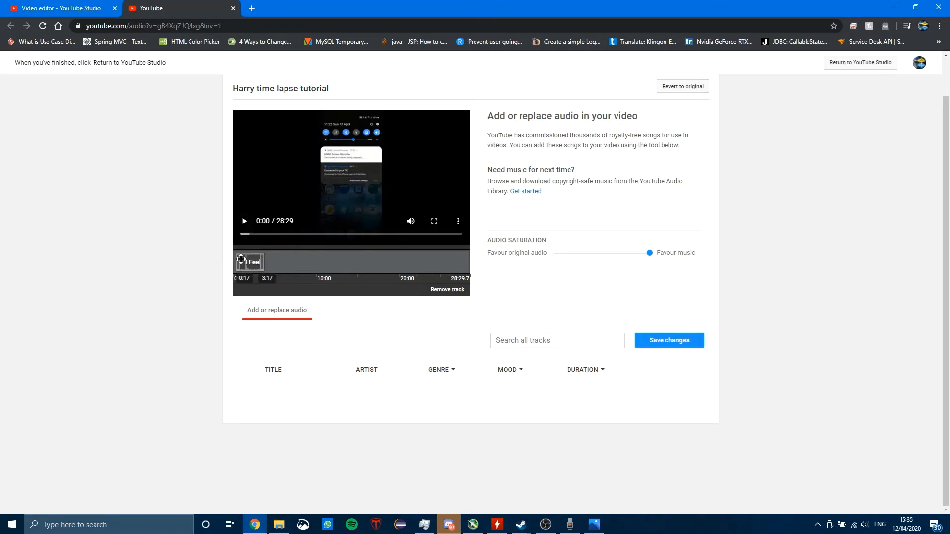
pyautogui.moveTo(242, 263); pyautogui.dragTo(239, 263)
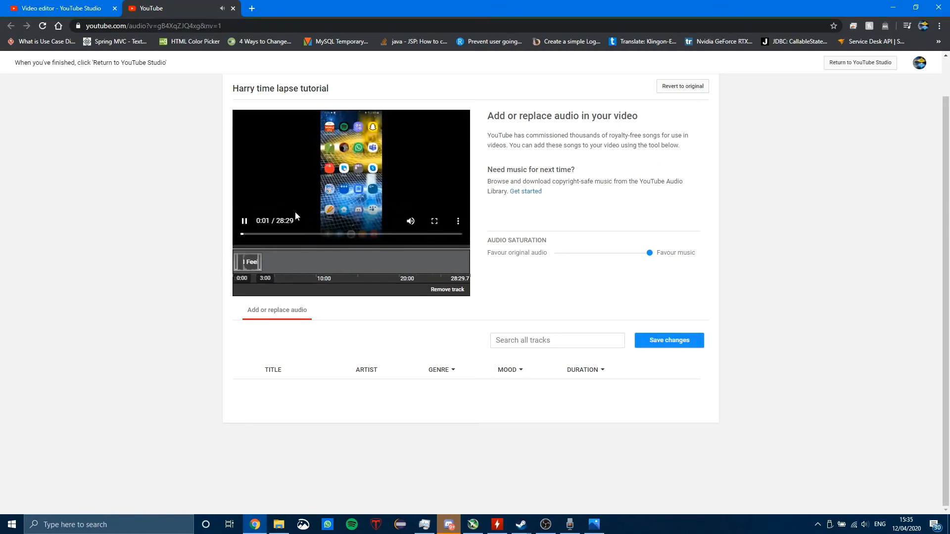
pyautogui.click(245, 223)
# - Filter the tracks by the Dramatic mood, look at them, and change the mood filter to Inspirational
pyautogui.click(507, 370)
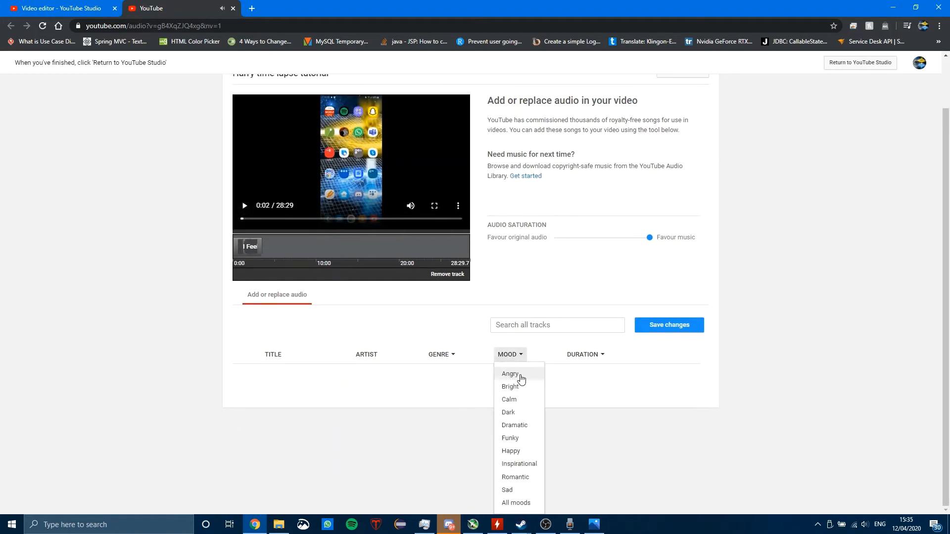
pyautogui.click(514, 425)
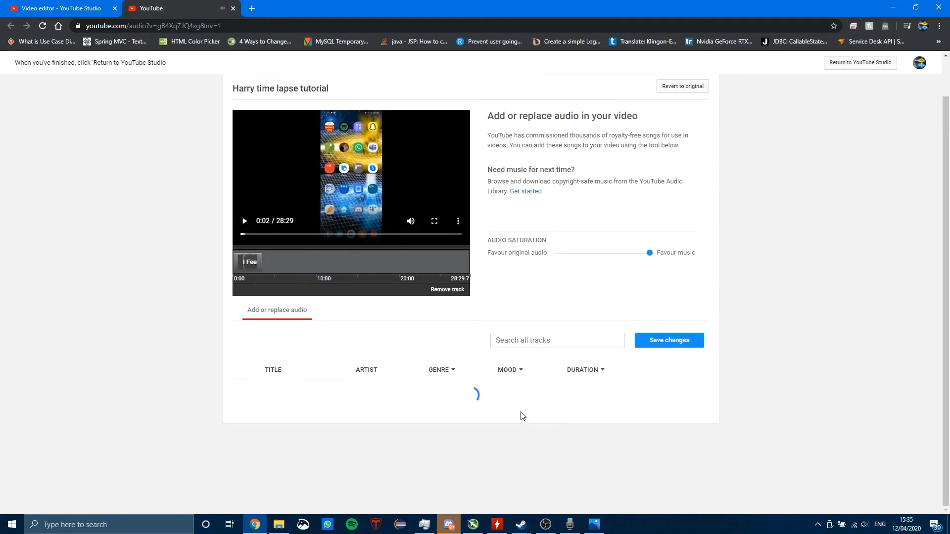
pyautogui.scroll(-5, 520, 375)
pyautogui.click(507, 296)
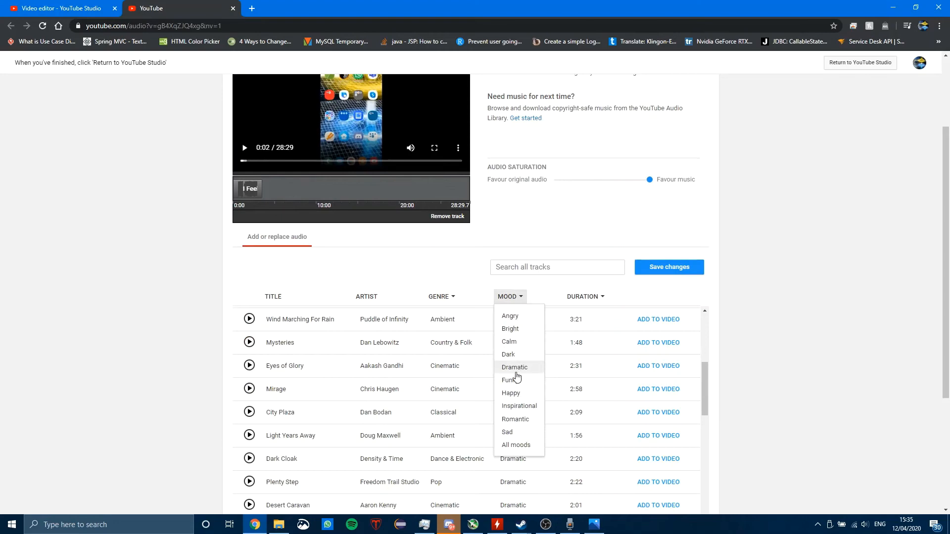
pyautogui.click(522, 408)
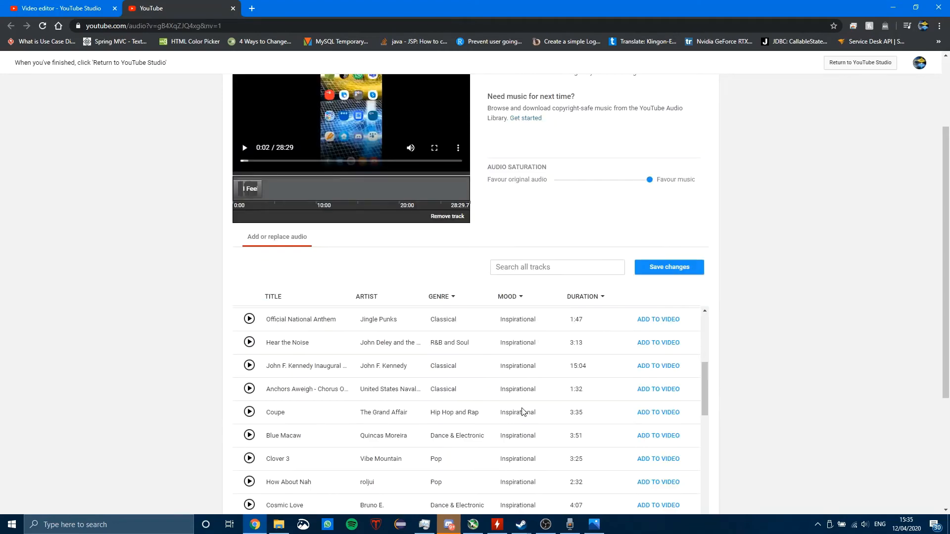
# - Listen to "Official National Anthem" by Jingle Punks and add it to the video in place of the current track
pyautogui.click(250, 320)
pyautogui.scroll(5, 274, 343)
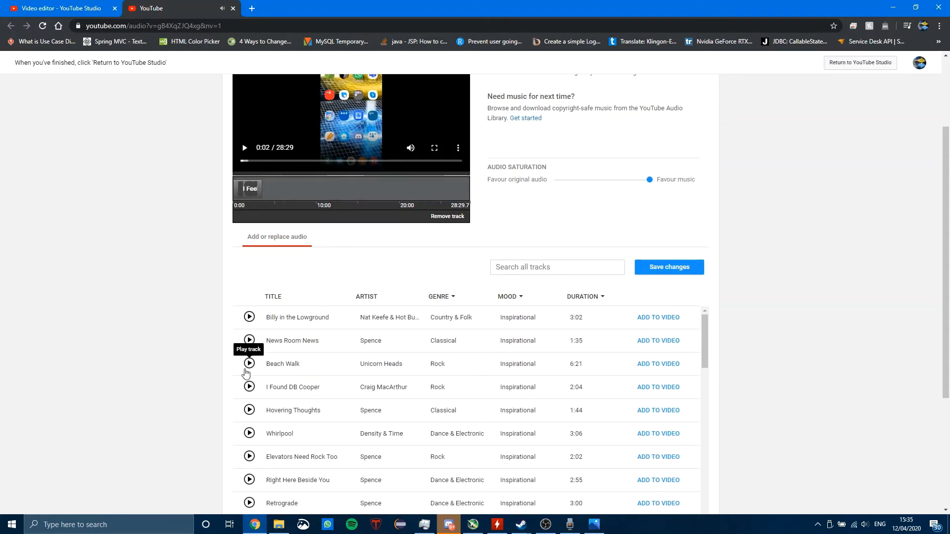
pyautogui.scroll(-2, 343, 397)
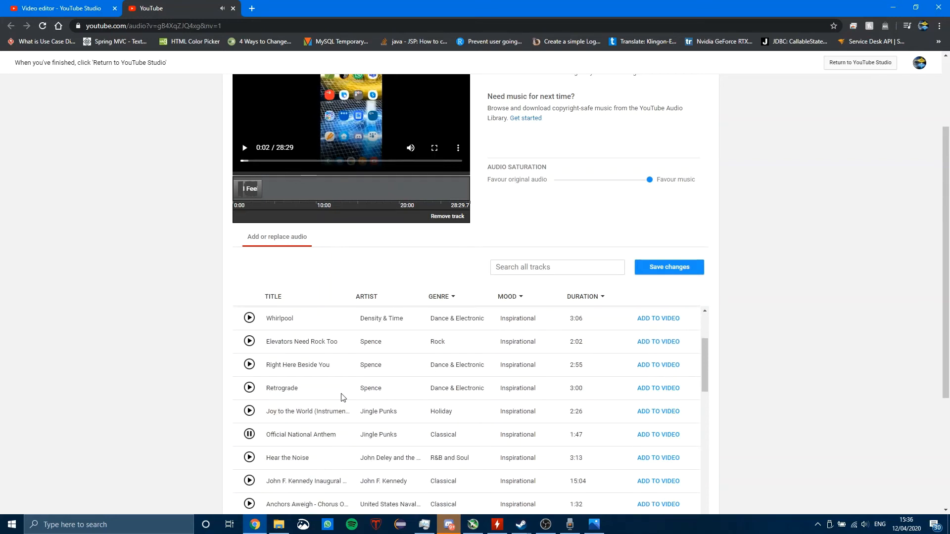
pyautogui.click(664, 436)
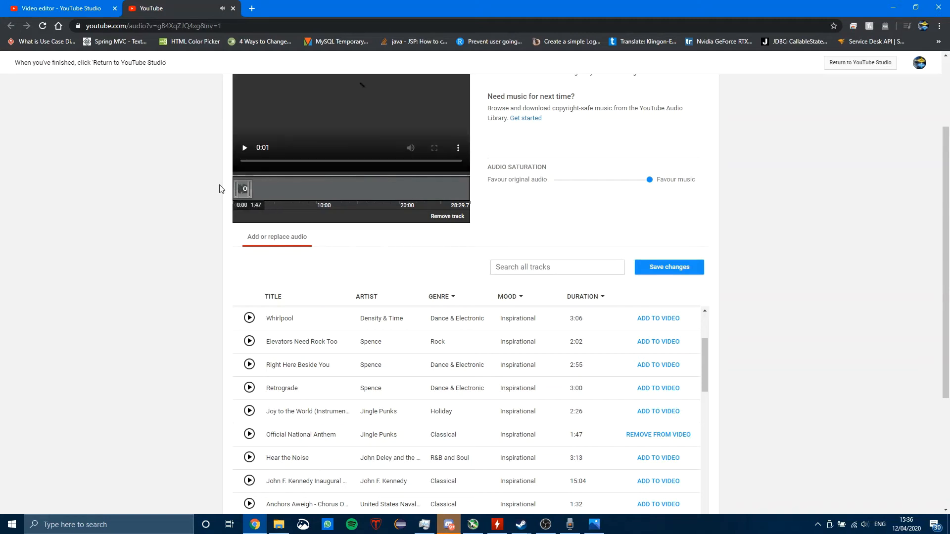
# - Listen to "Billy in the Lowground" and "Beach Walk", then add "Beach Walk" by Unicorn Heads in place of the current track
pyautogui.scroll(2, 341, 384)
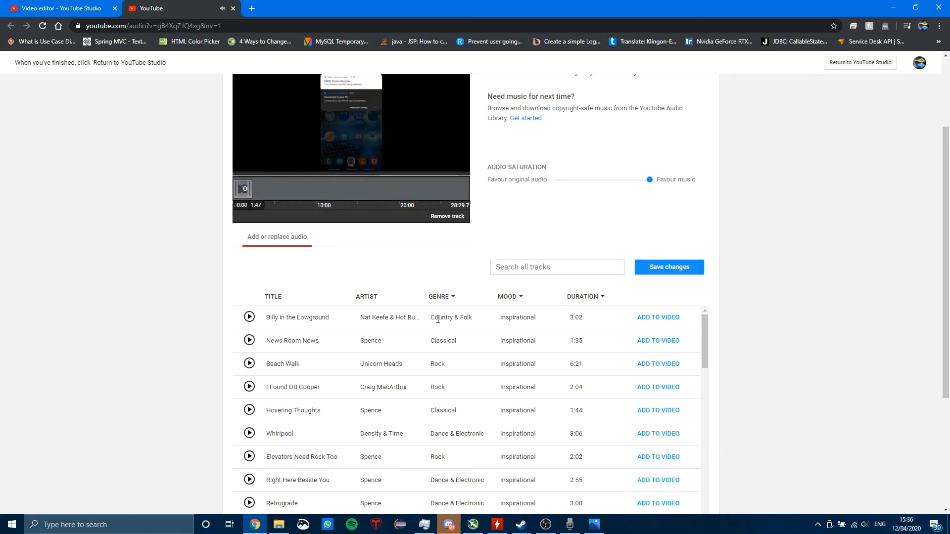
pyautogui.click(250, 316)
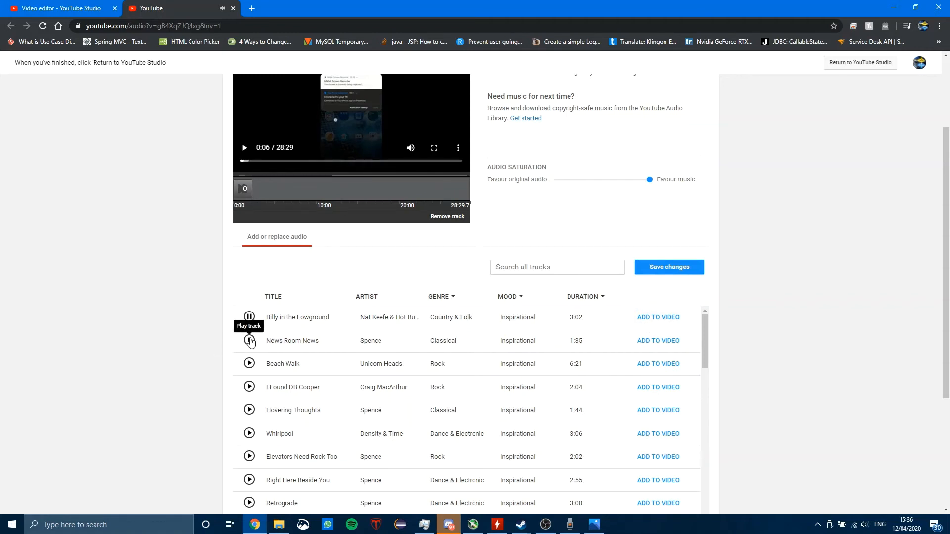
pyautogui.click(249, 366)
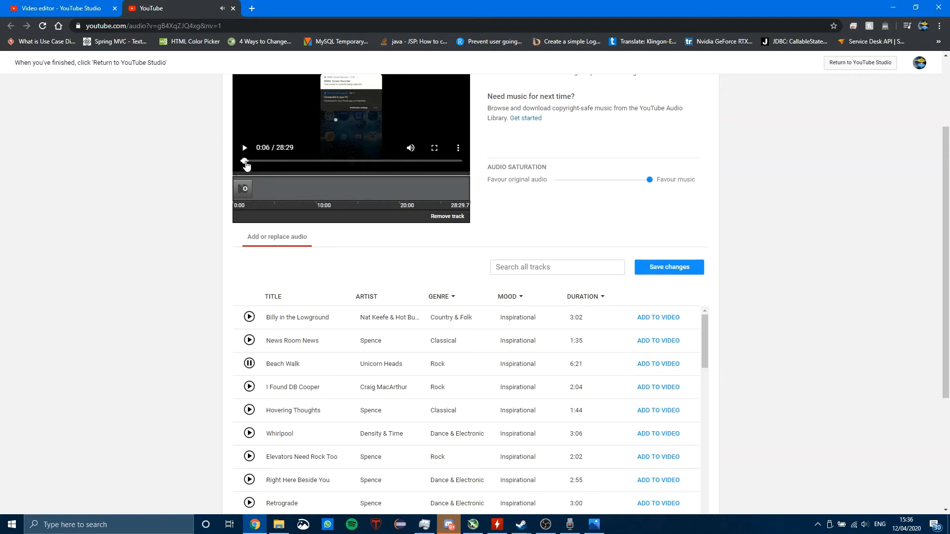
pyautogui.click(246, 161)
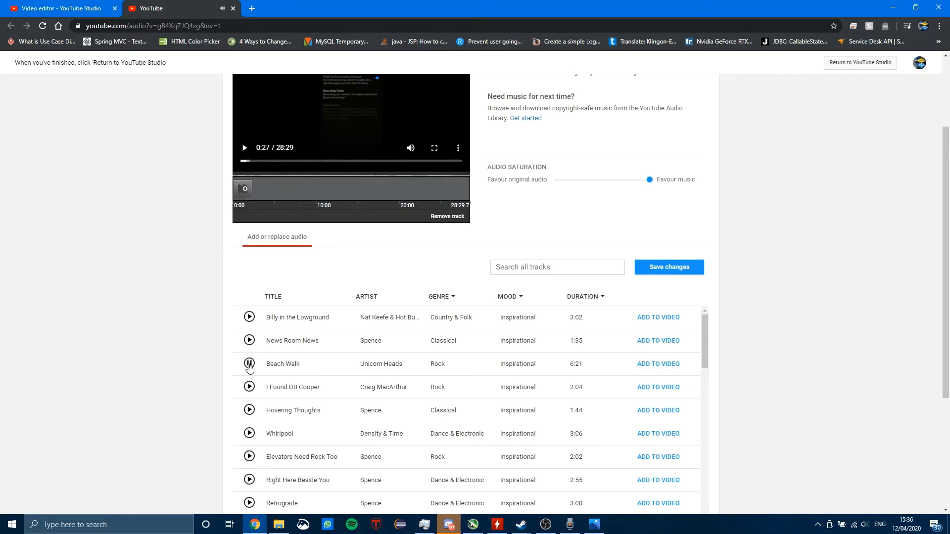
pyautogui.click(656, 365)
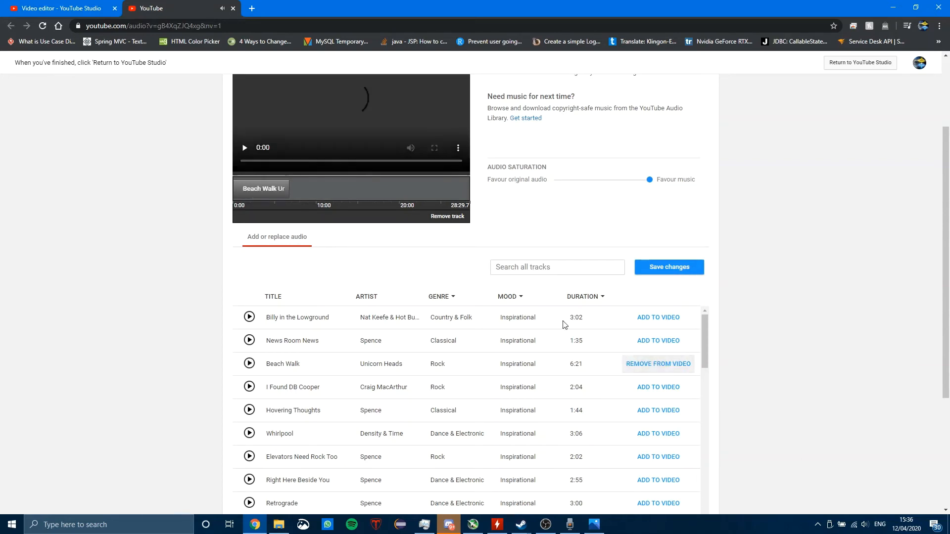
# - Preview the video with the added music from about 1:57 and pause playback
pyautogui.click(256, 161)
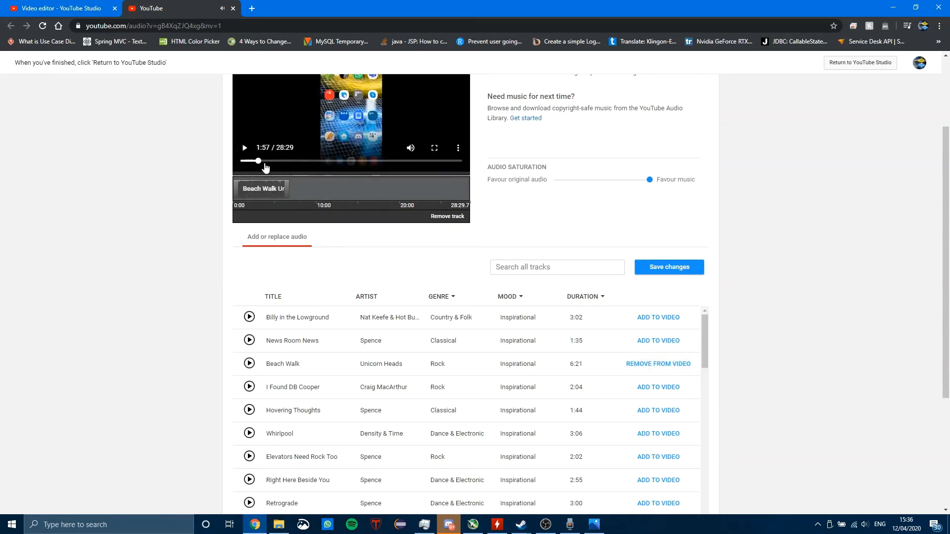
pyautogui.scroll(3, 243, 148)
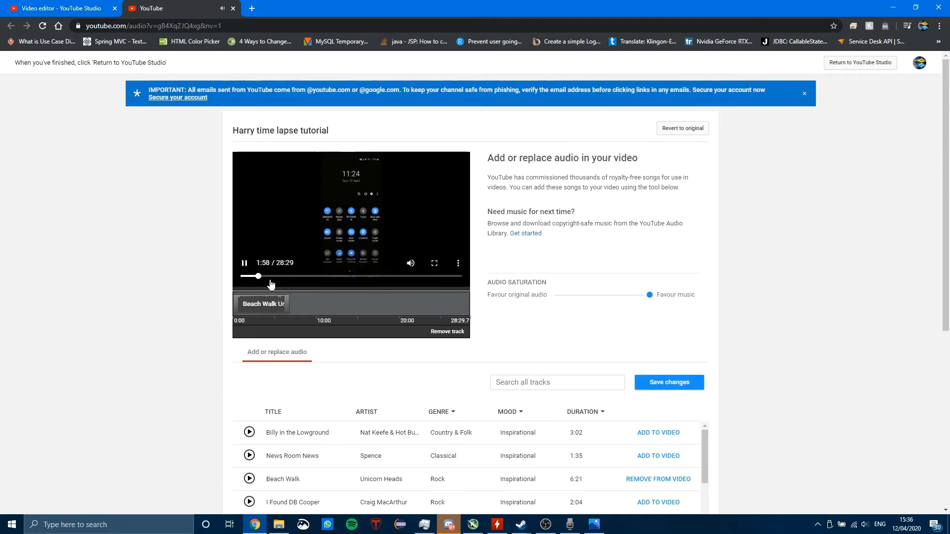
pyautogui.click(245, 267)
# - Set the audio saturation fully towards the original audio and replay the video from near its start
pyautogui.scroll(-2, 638, 353)
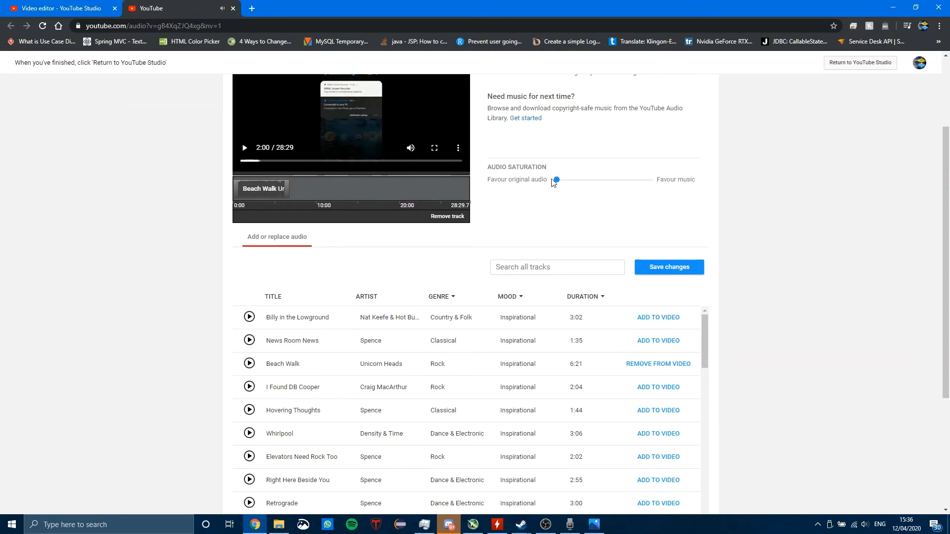
pyautogui.scroll(3, 495, 237)
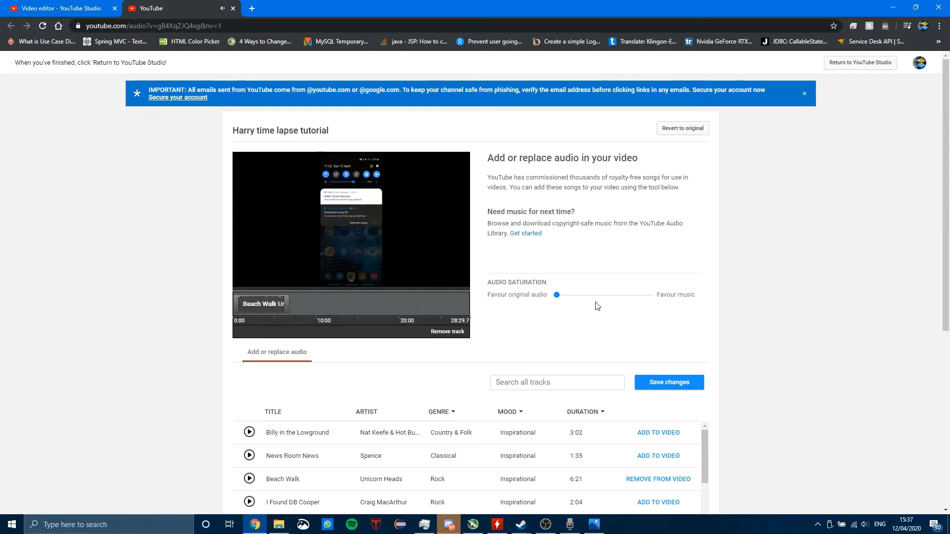
pyautogui.moveTo(385, 260)
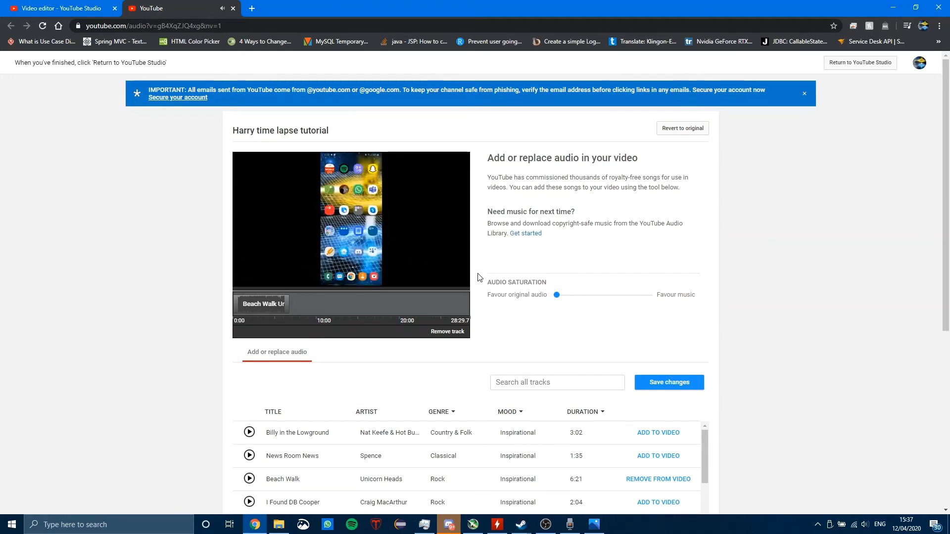
pyautogui.moveTo(354, 251)
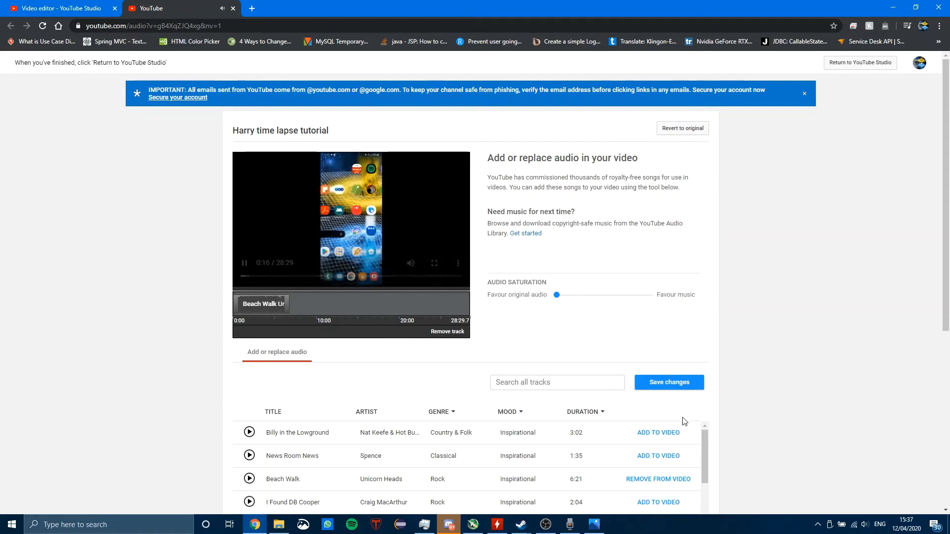
# - Save the audio changes to the video, confirm the save and pause the preview
pyautogui.click(682, 386)
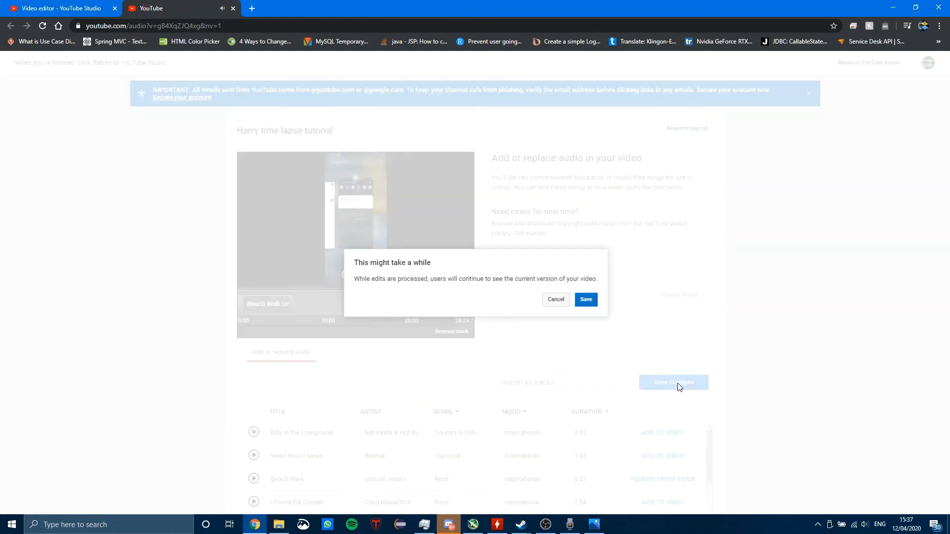
pyautogui.click(587, 301)
pyautogui.moveTo(371, 260)
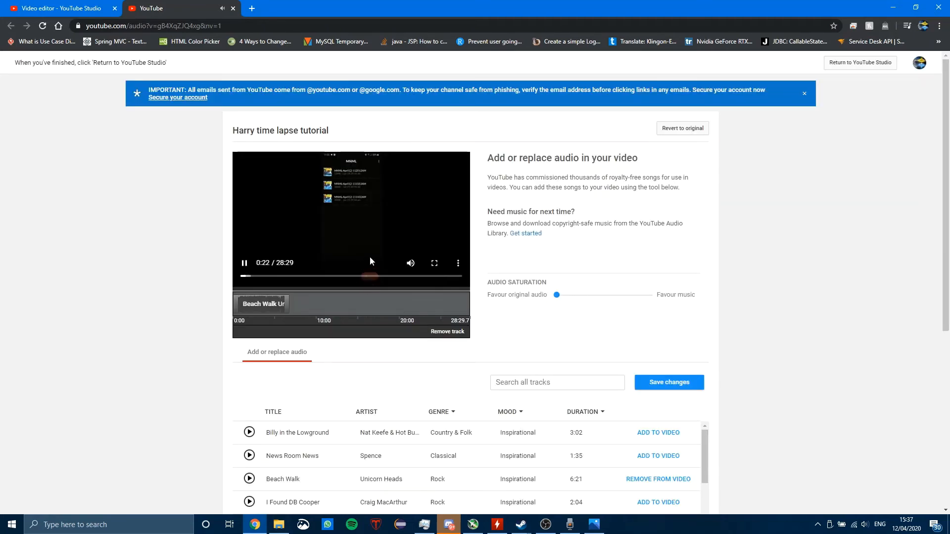
pyautogui.click(246, 260)
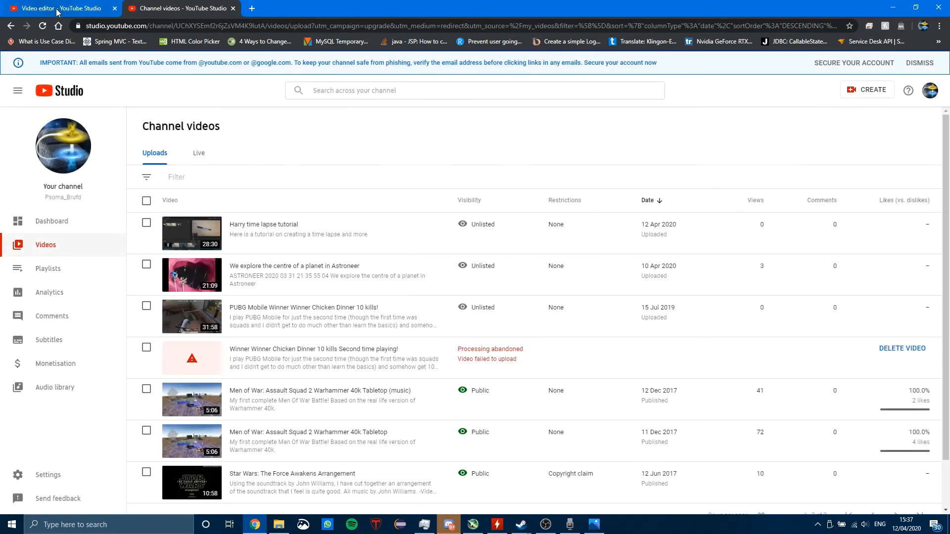
# - Open the details of "Harry time lapse tutorial" from the channel videos and go to its video editor
pyautogui.moveTo(329, 217)
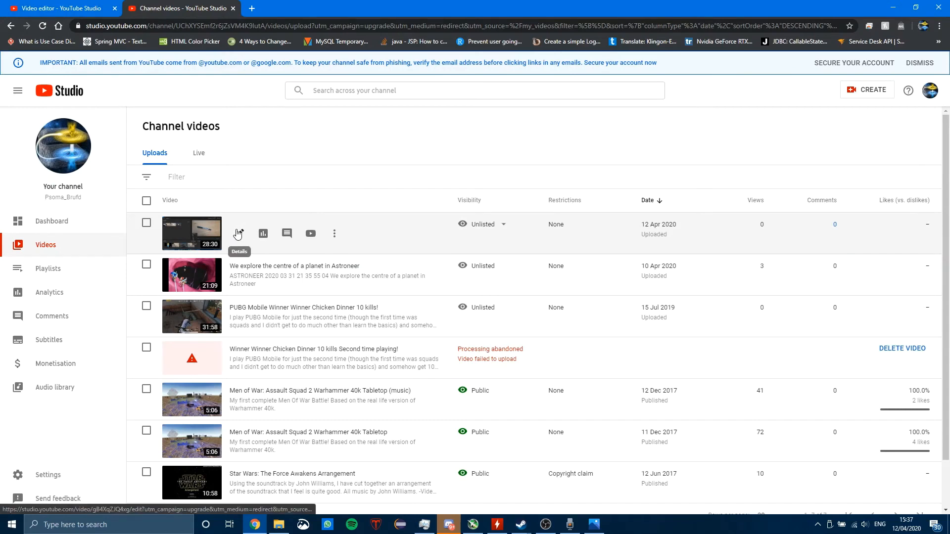
pyautogui.click(242, 234)
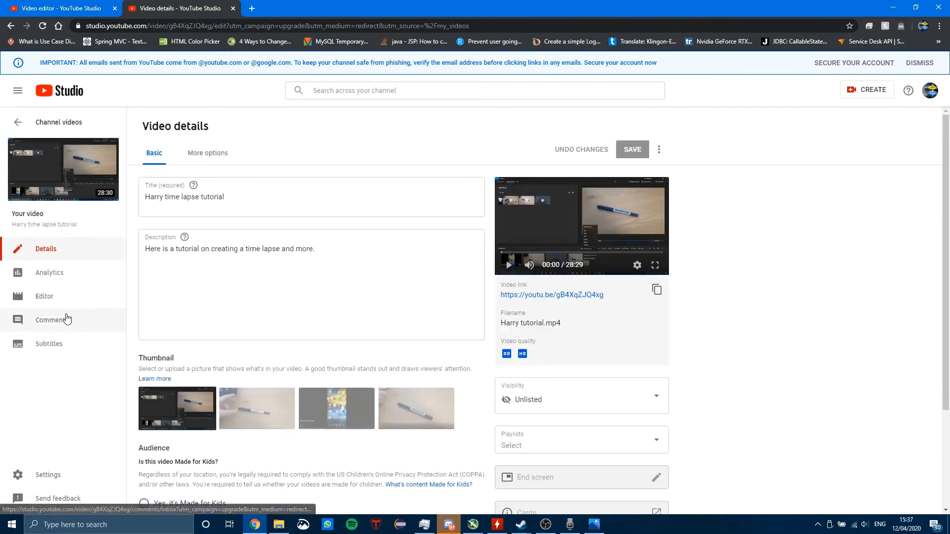
pyautogui.click(62, 298)
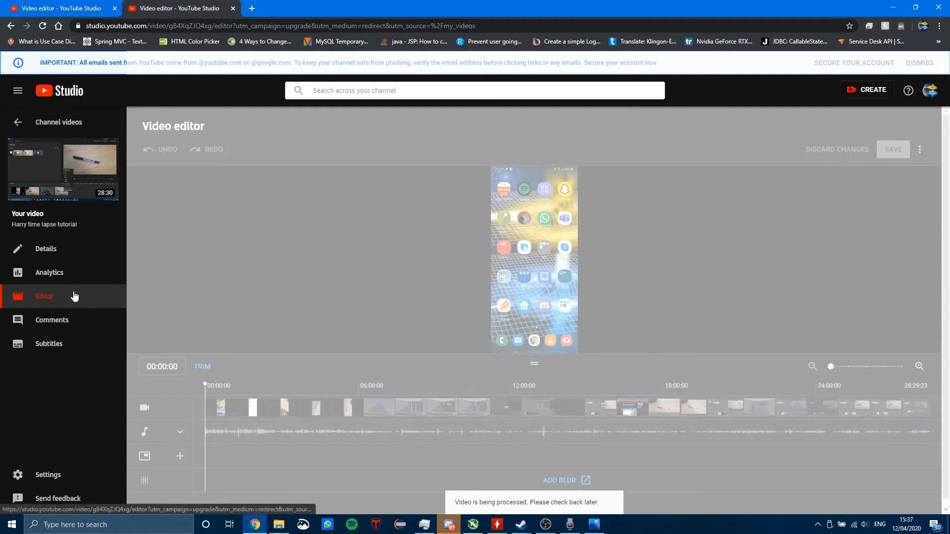
pyautogui.click(449, 524)
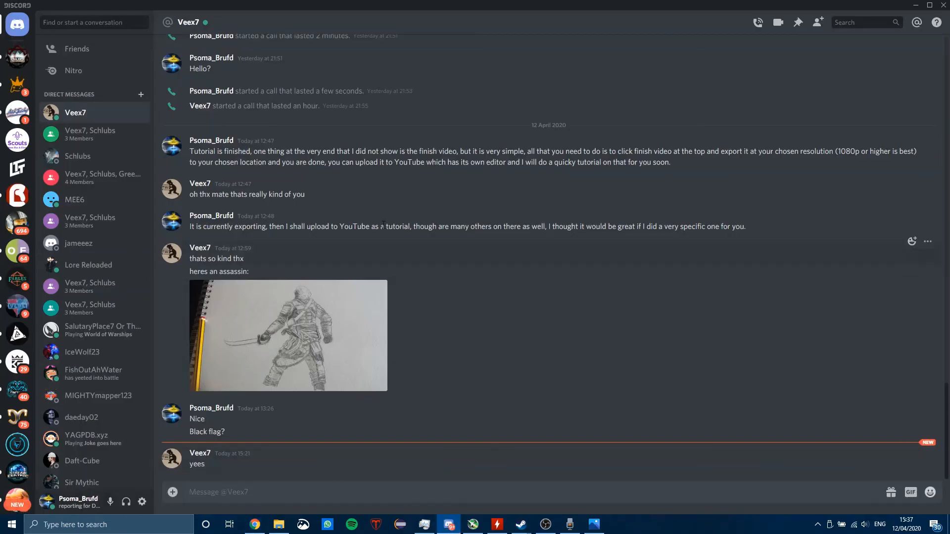
pyautogui.hotkey('alt', 'Tab')
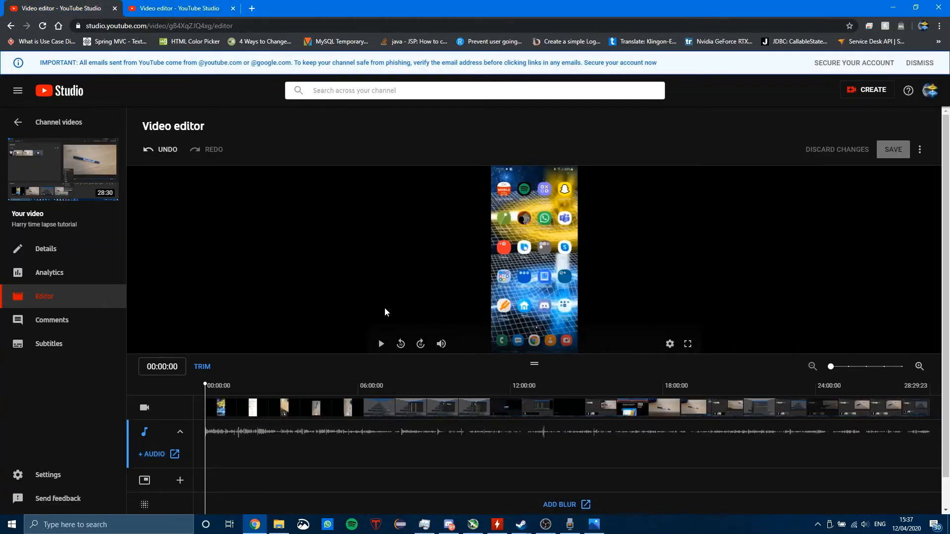
# - Play the Harry video in the already open editor, return to its details through the channel videos and try to reopen the editor
pyautogui.scroll(-1, 405, 306)
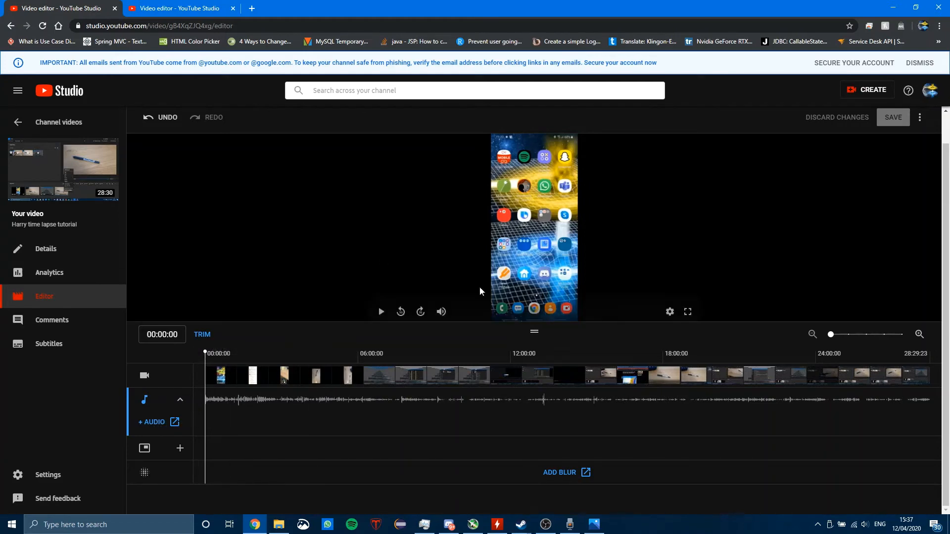
pyautogui.click(379, 312)
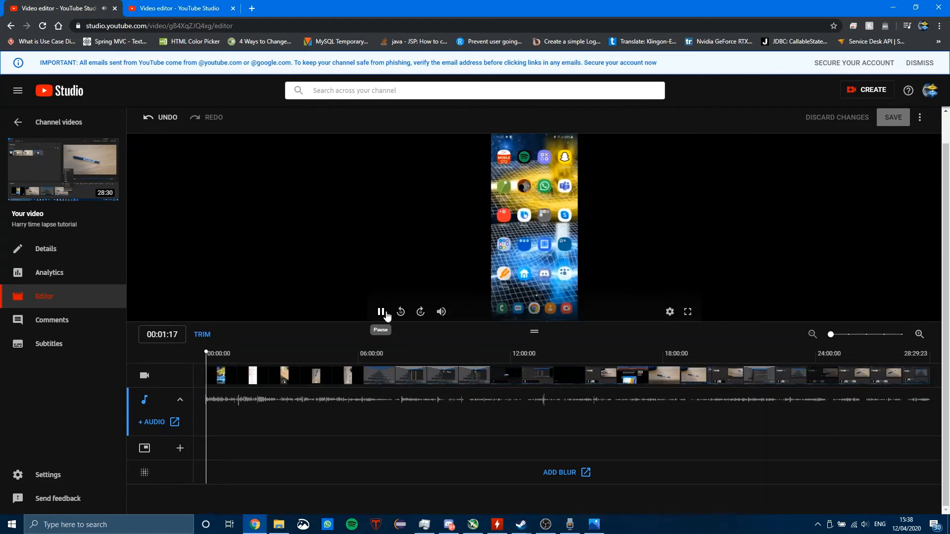
pyautogui.click(70, 122)
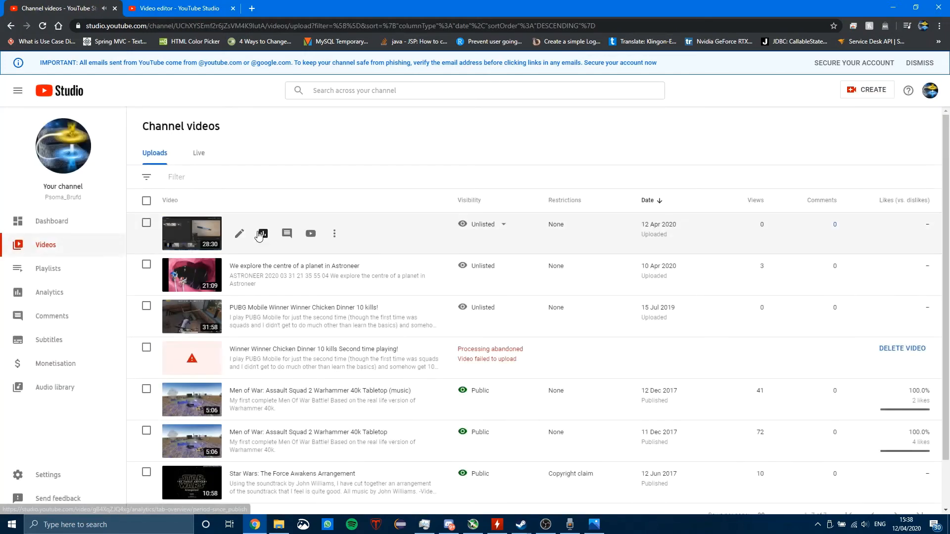
pyautogui.click(240, 233)
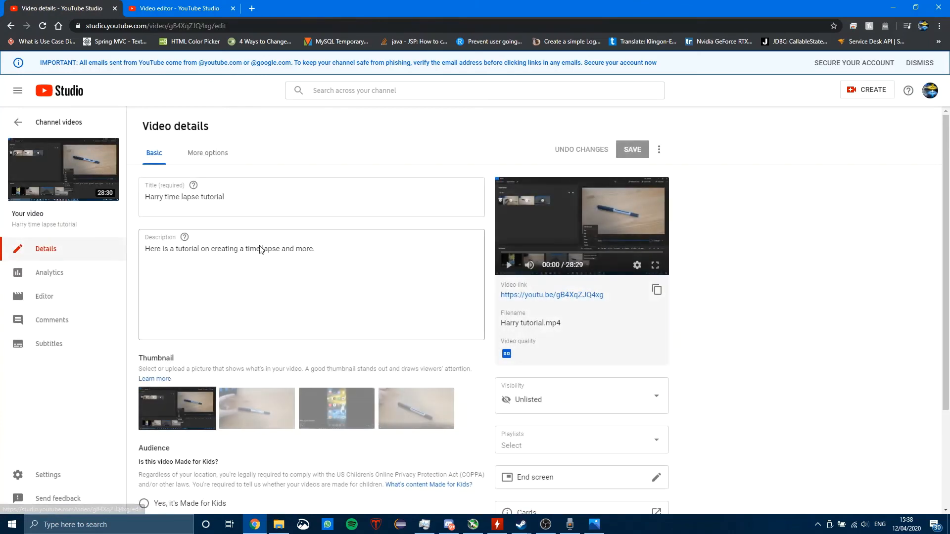
pyautogui.click(71, 294)
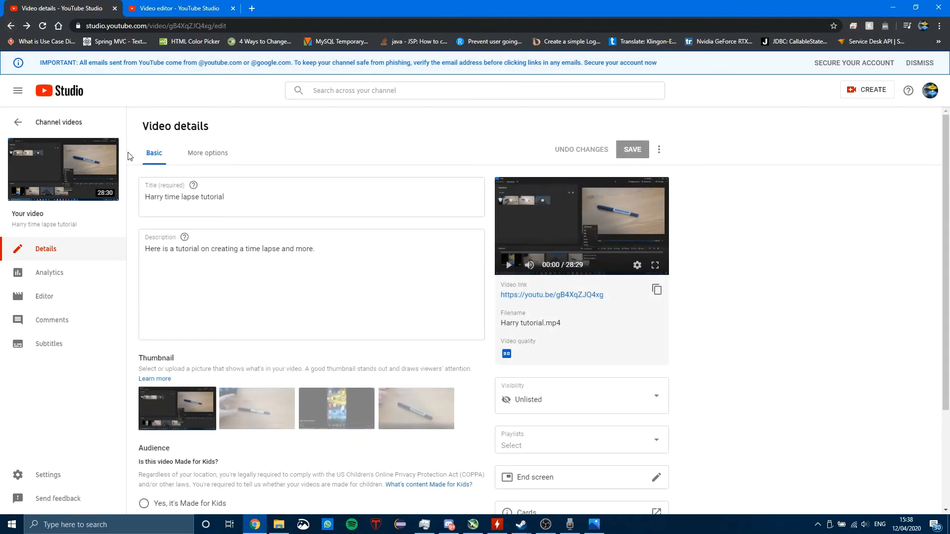
# - Open "We explore the centre of a planet in Astroneer" in the video editor and bring up its add or replace audio page
pyautogui.click(54, 122)
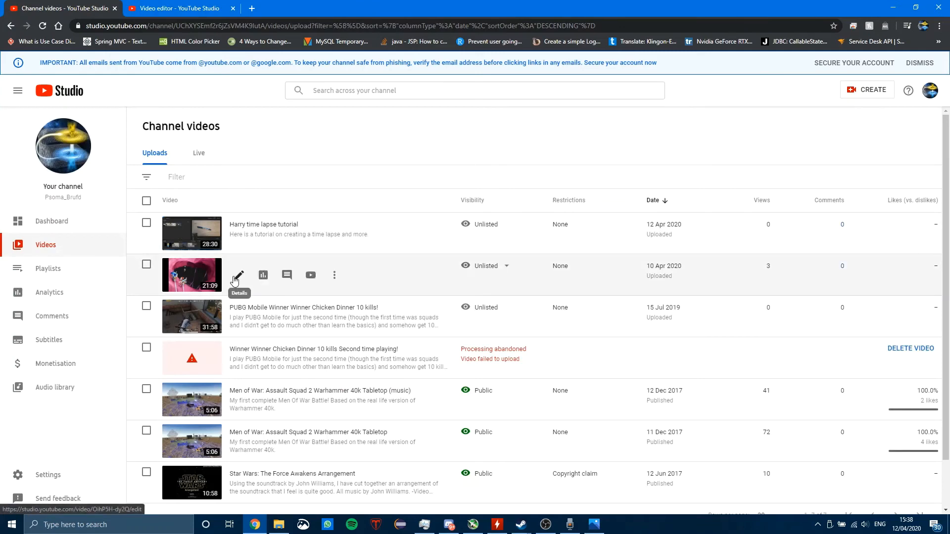
pyautogui.click(234, 279)
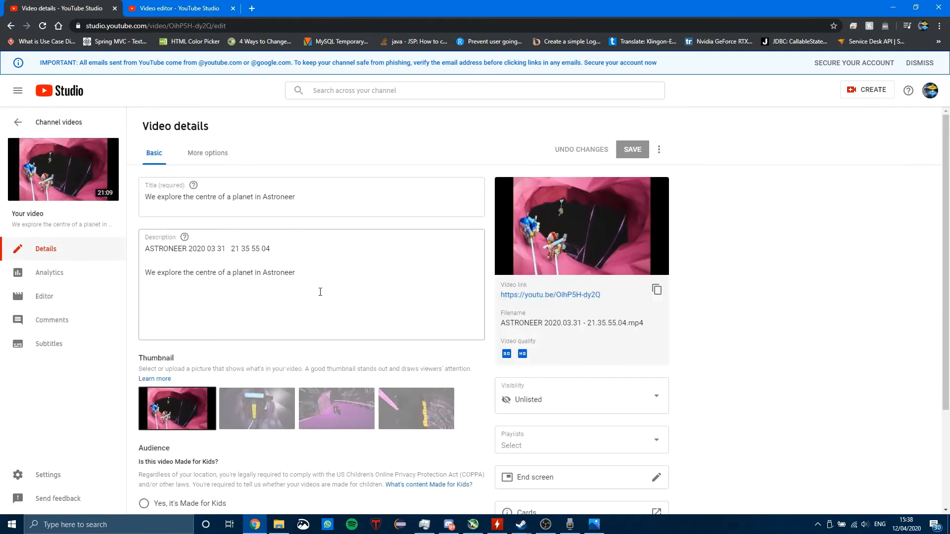
pyautogui.click(40, 299)
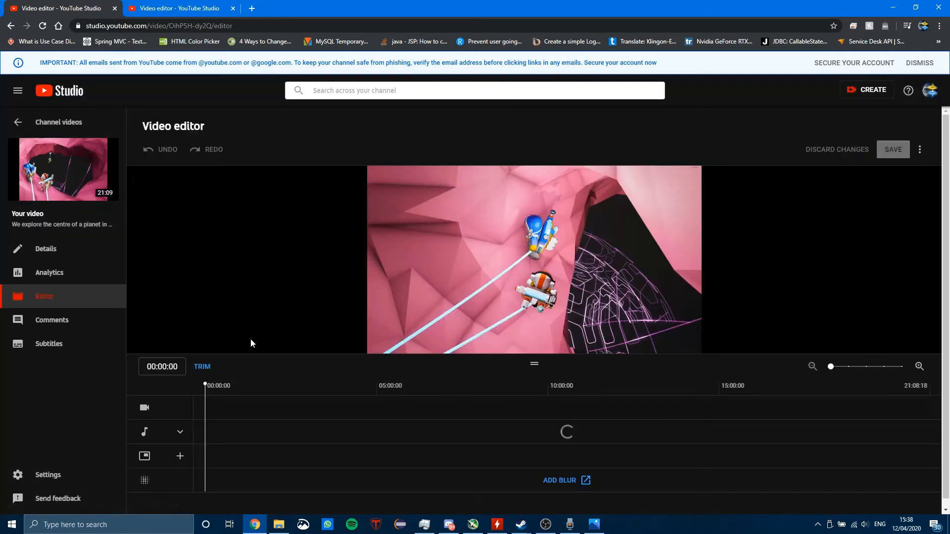
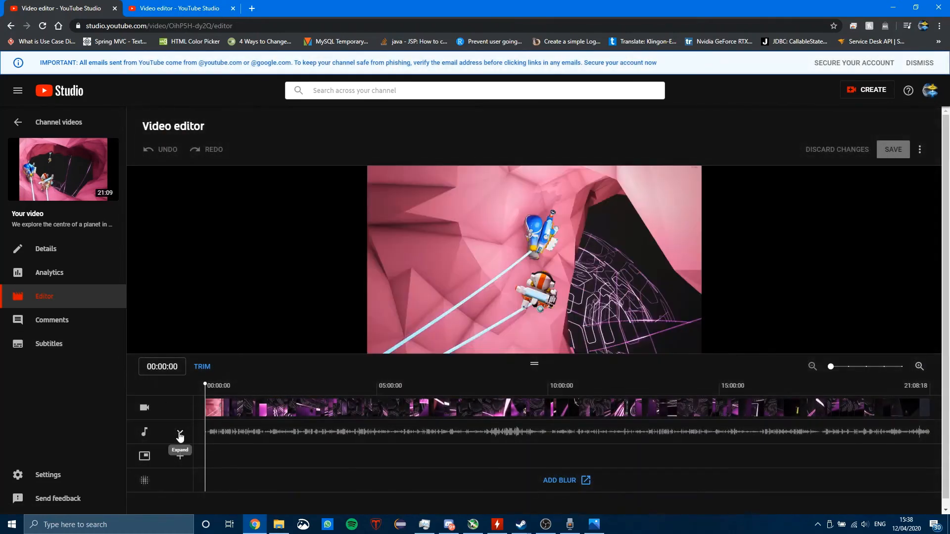
pyautogui.click(180, 435)
pyautogui.click(161, 452)
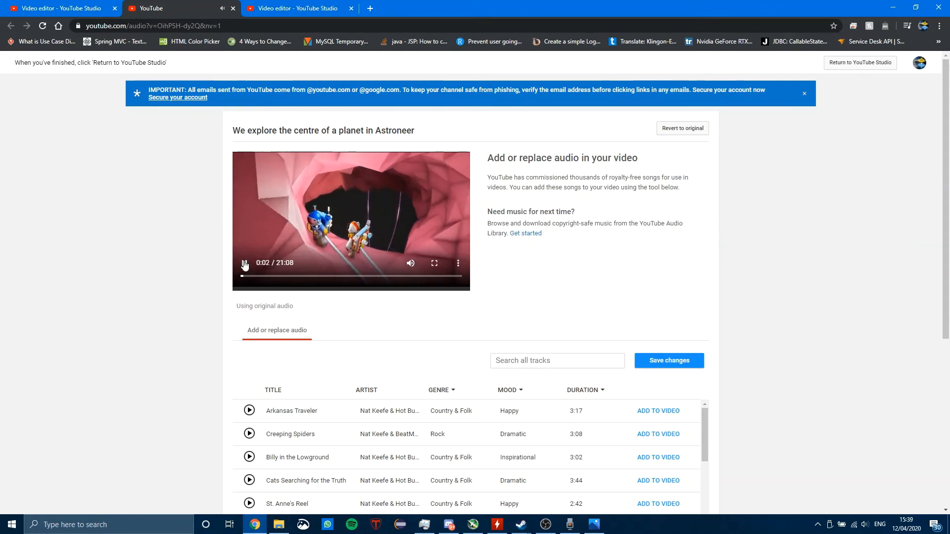
# - Listen to "Arkansas Traveler" and add it to the Astroneer video
pyautogui.scroll(-3, 495, 275)
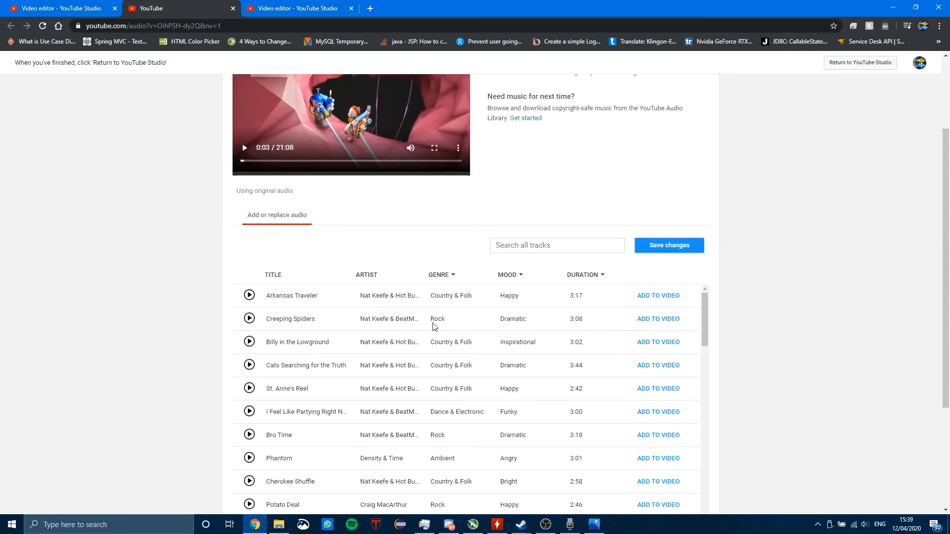
pyautogui.click(249, 297)
pyautogui.click(664, 299)
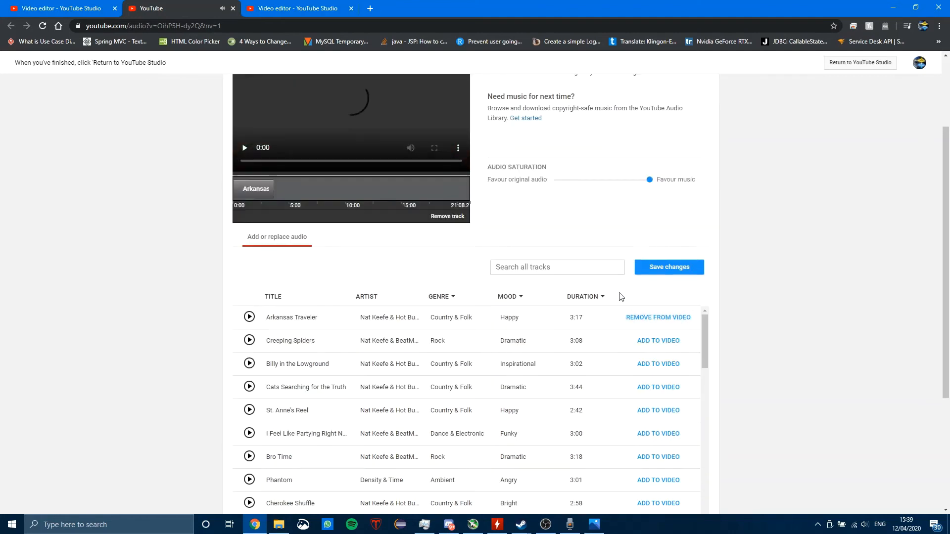
# - Look for options on the "Arkansas Traveler" clip in the timeline and try to extend its end
pyautogui.rightClick(257, 186)
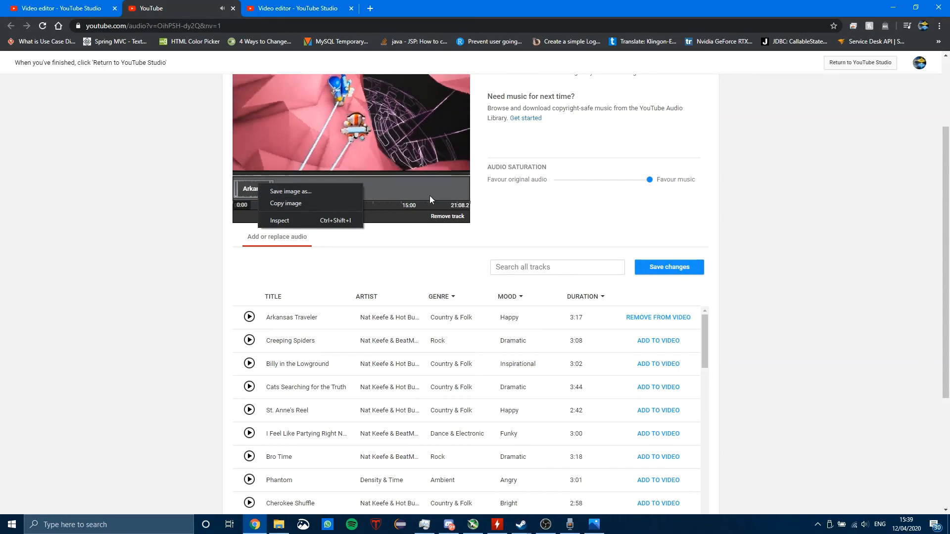
pyautogui.click(251, 190)
pyautogui.rightClick(251, 190)
pyautogui.click(299, 182)
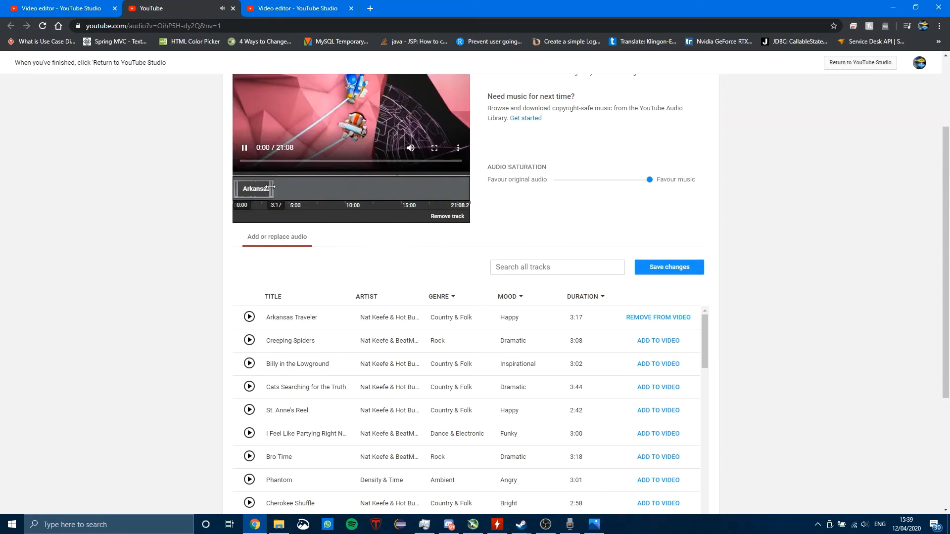
pyautogui.moveTo(270, 187); pyautogui.dragTo(280, 186)
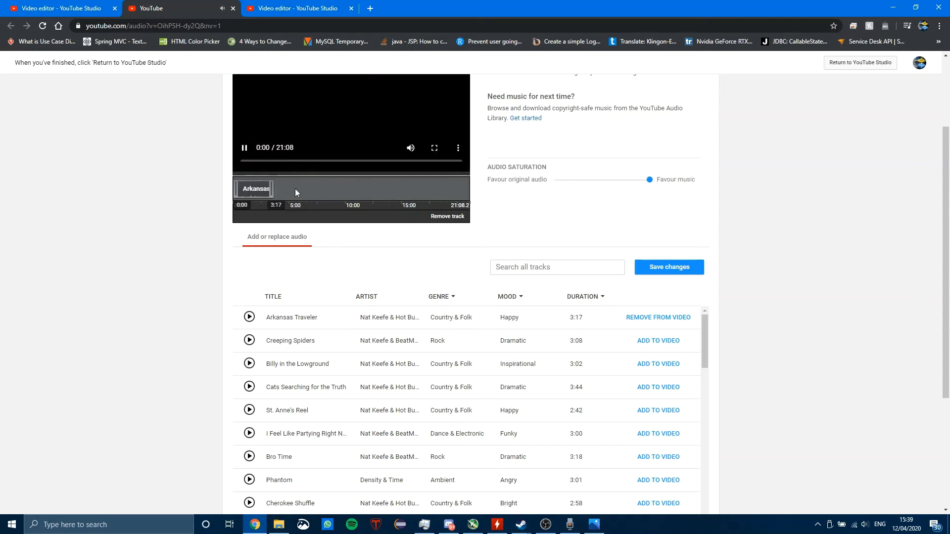
pyautogui.click(256, 185)
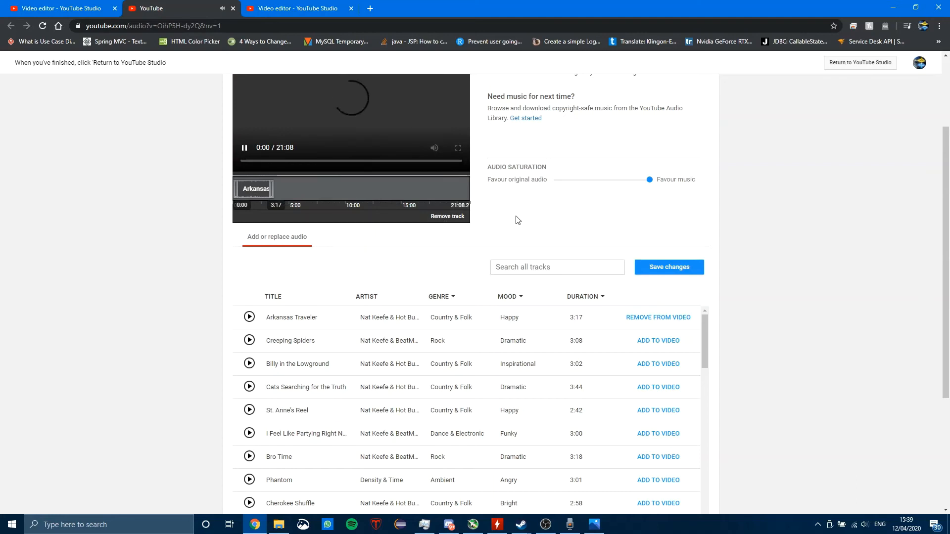
# - Pause the Astroneer preview and search the web in a new tab for "youtube editor add multiple tracks"
pyautogui.scroll(3, 566, 246)
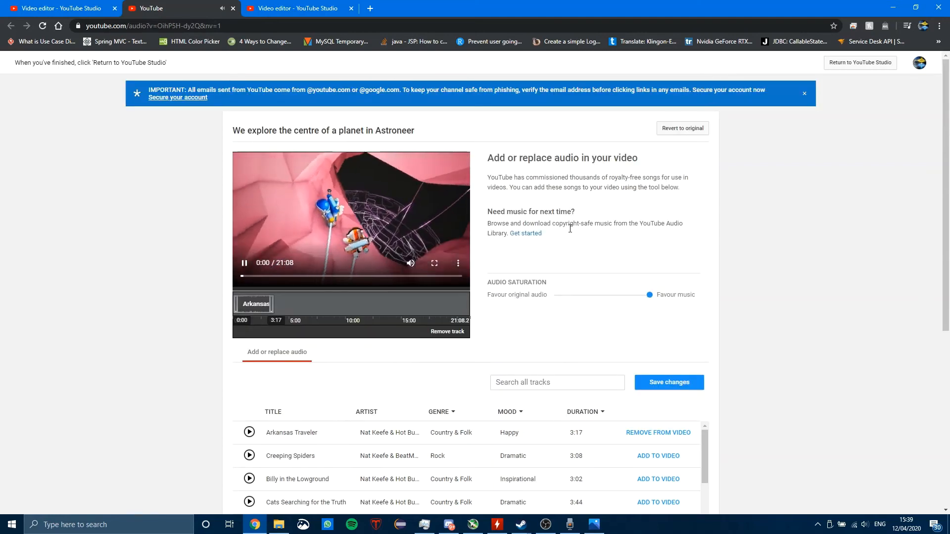
pyautogui.click(244, 264)
pyautogui.hotkey('ctrl', 't')
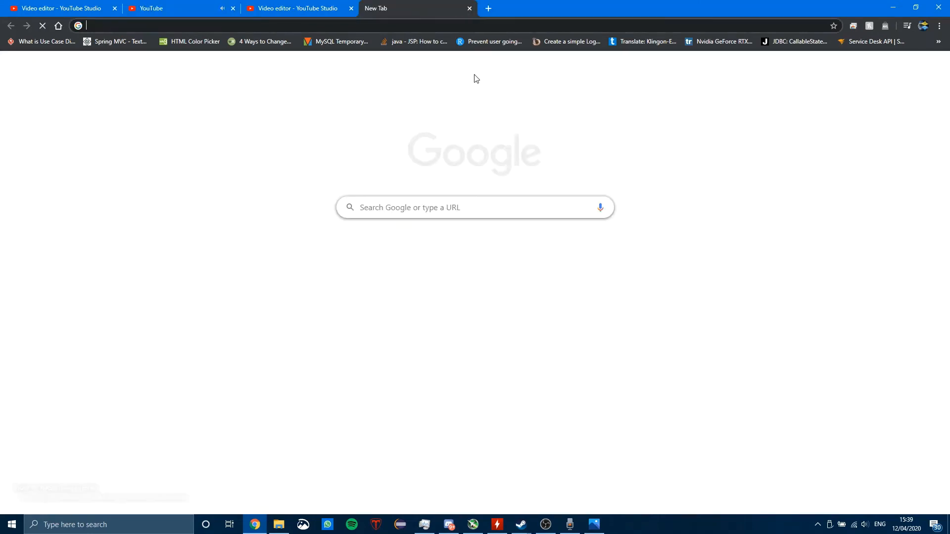
pyautogui.write('yourt')
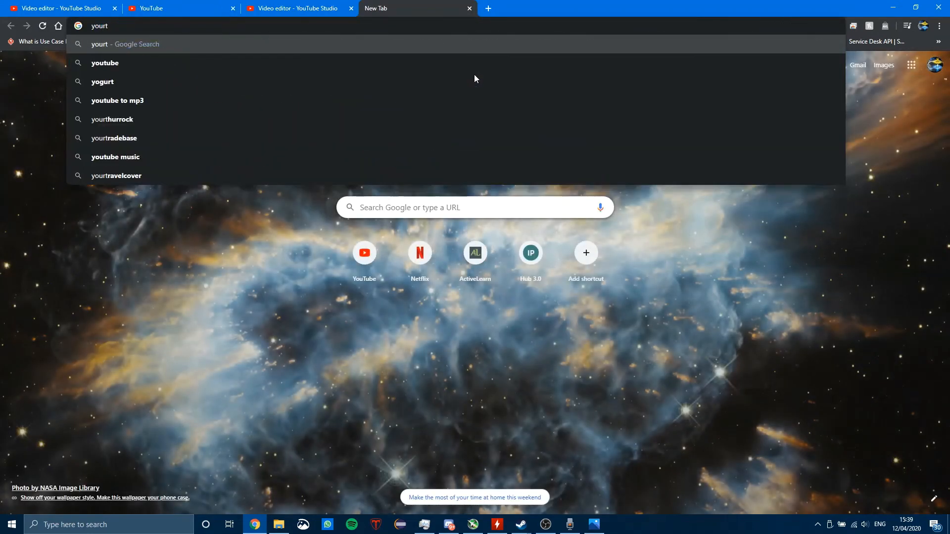
pyautogui.press('BackSpace')
pyautogui.press('BackSpace')
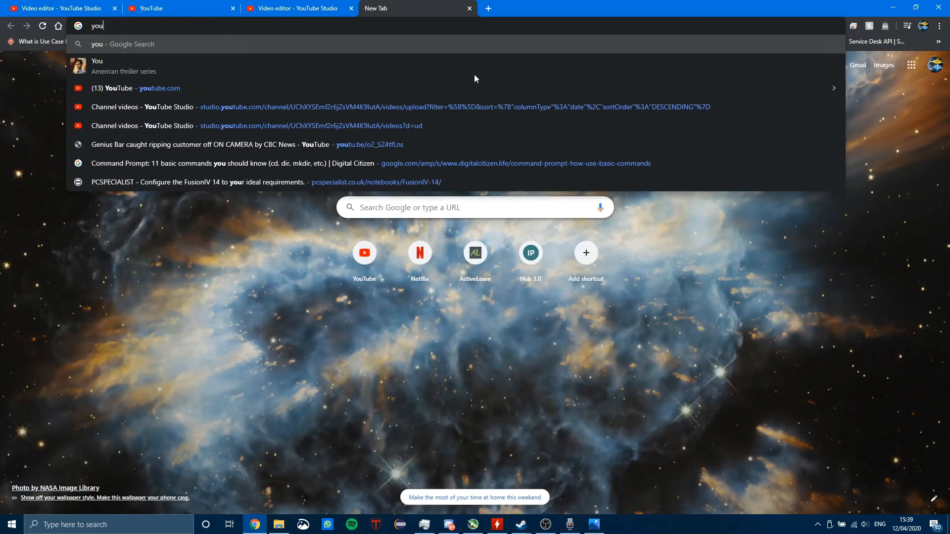
pyautogui.write('tube editopr')
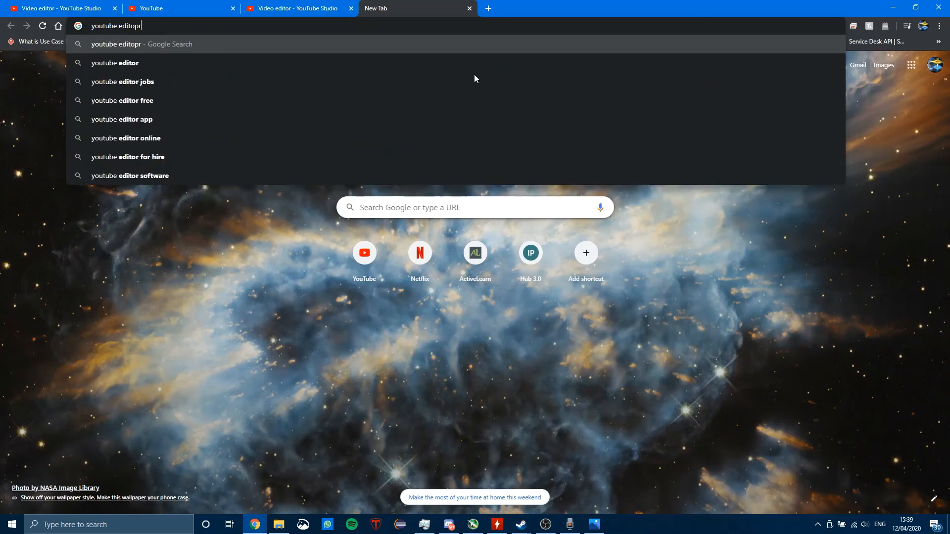
pyautogui.press('BackSpace')
pyautogui.press('BackSpace')
pyautogui.write('r a')
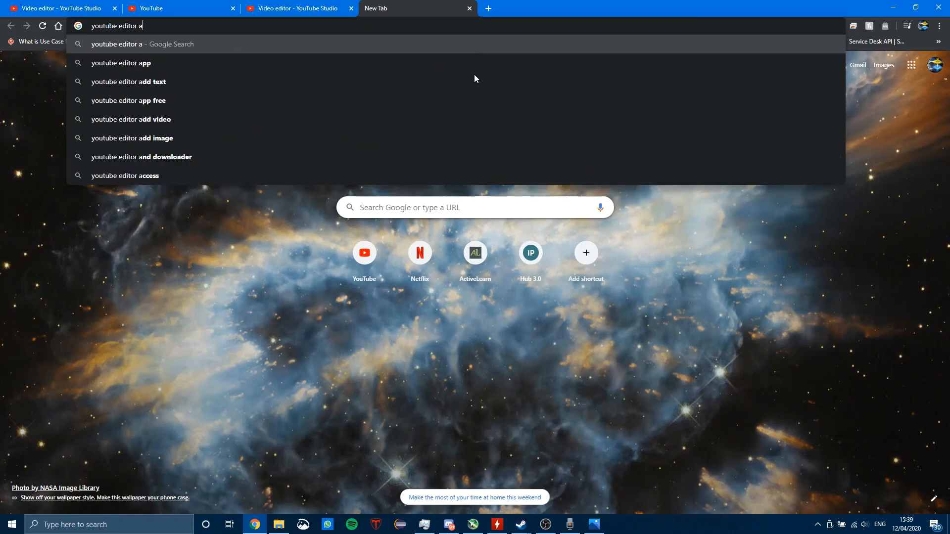
pyautogui.write('dd mu')
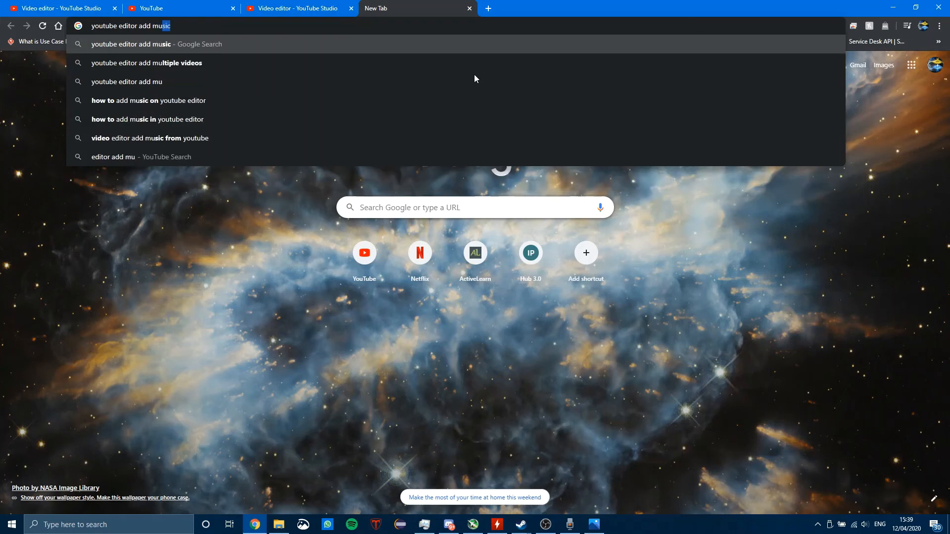
pyautogui.write('lti')
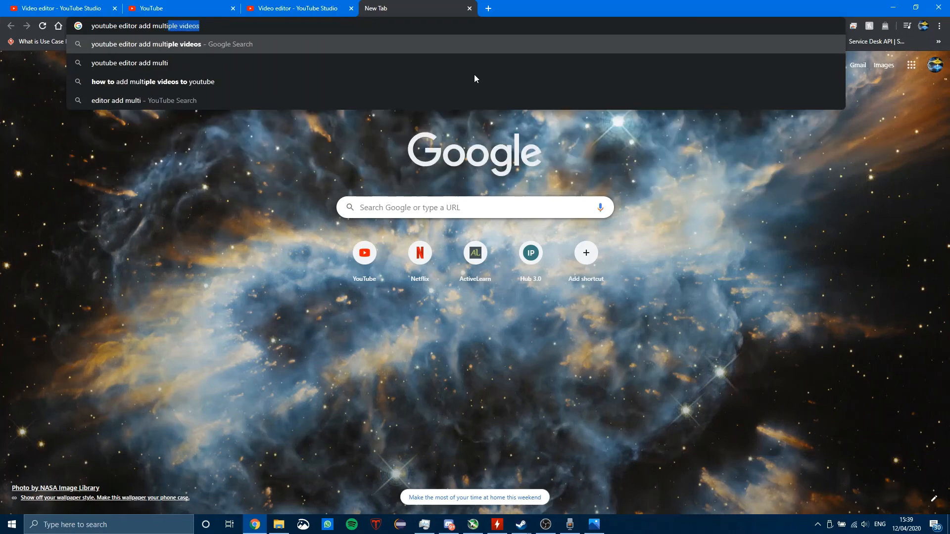
pyautogui.write('ple tr')
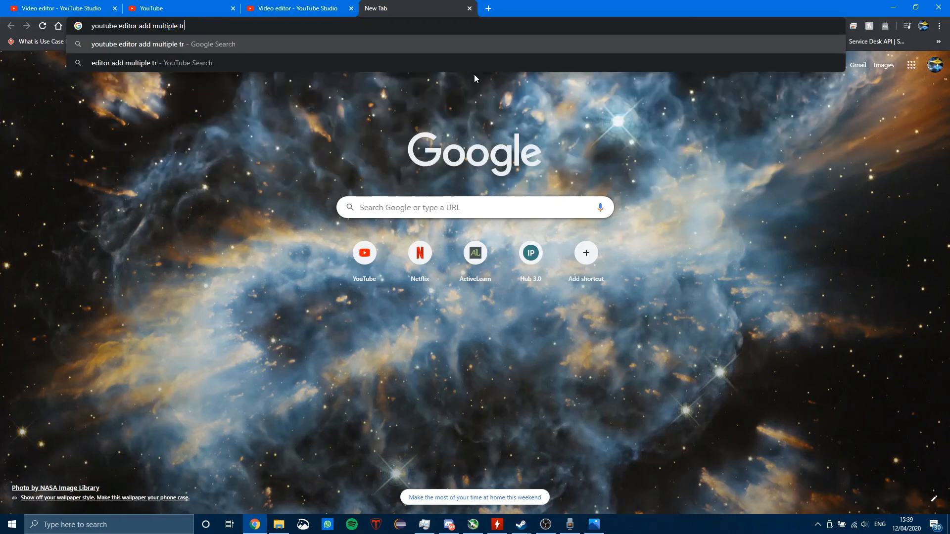
pyautogui.write('acks')
pyautogui.press('Return')
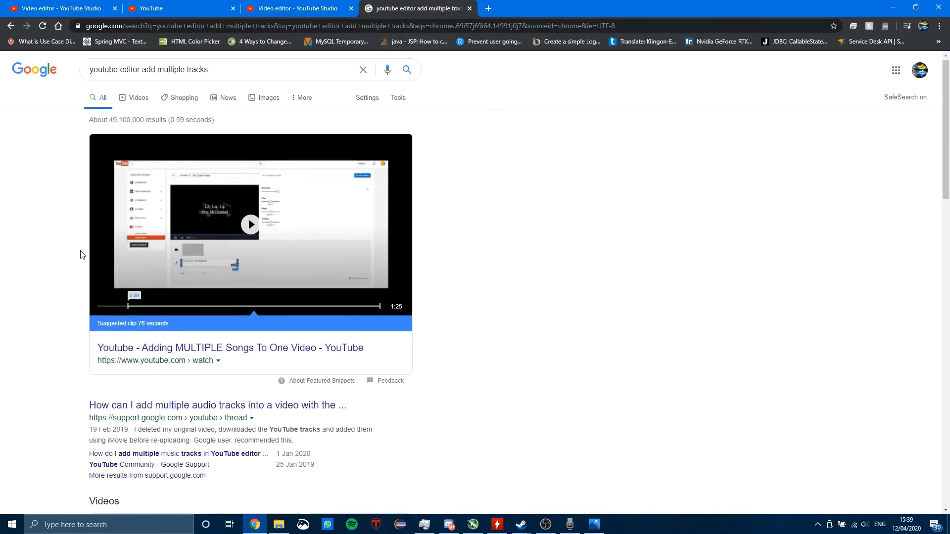
# - Open "Youtube - Adding MULTIPLE Songs To One Video" from the results in a new tab and watch it full screen
pyautogui.scroll(-2, 270, 252)
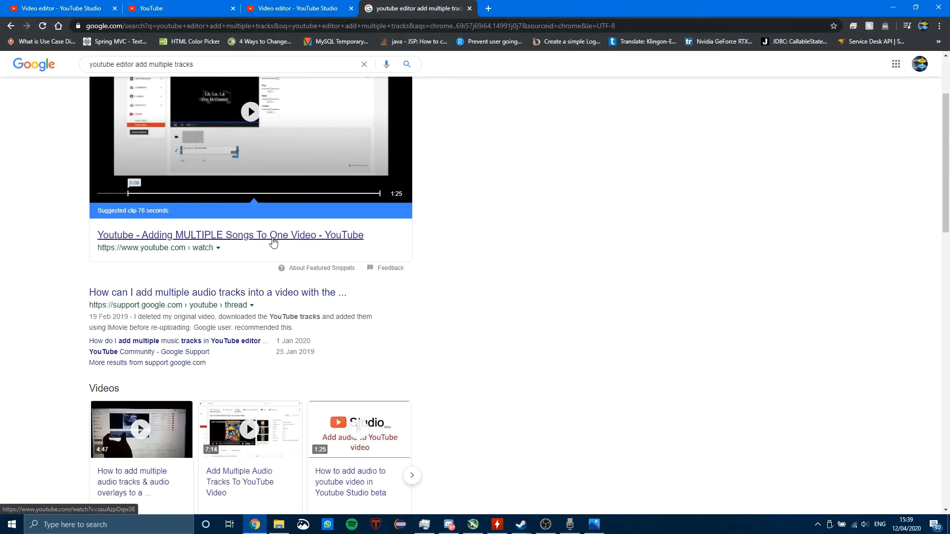
pyautogui.rightClick(272, 243)
pyautogui.click(297, 245)
pyautogui.click(513, 8)
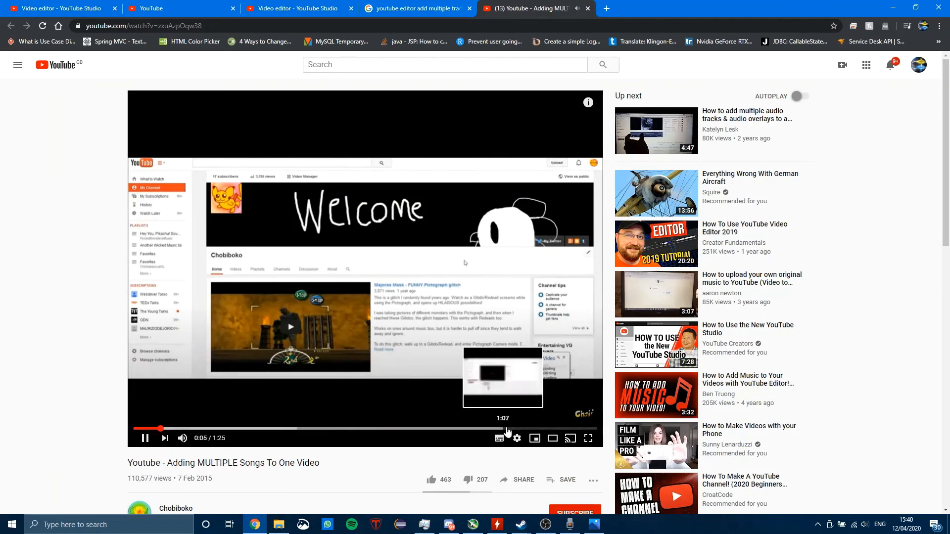
pyautogui.click(587, 438)
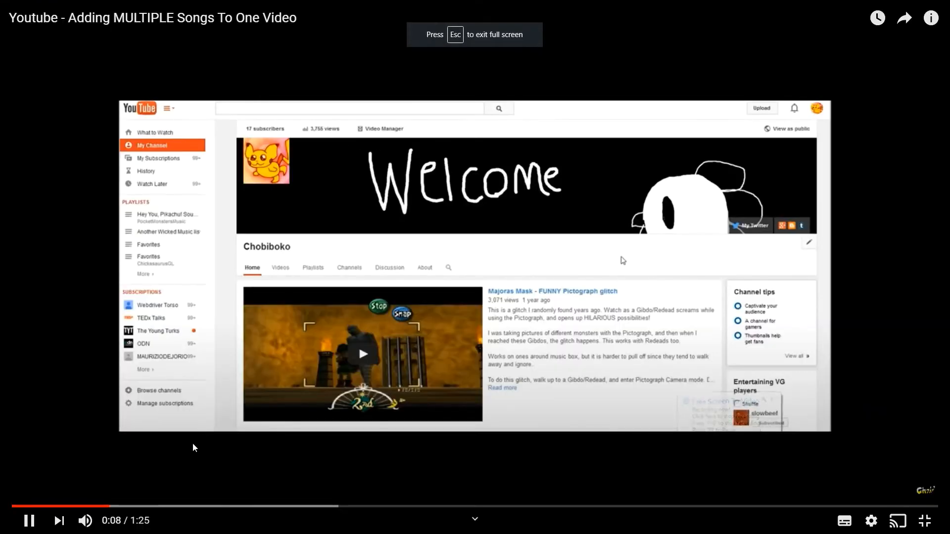
# - Skim forward through the multiple-songs tutorial to see how its editor adds tracks, pause at 1:14 and leave full screen
pyautogui.click(139, 507)
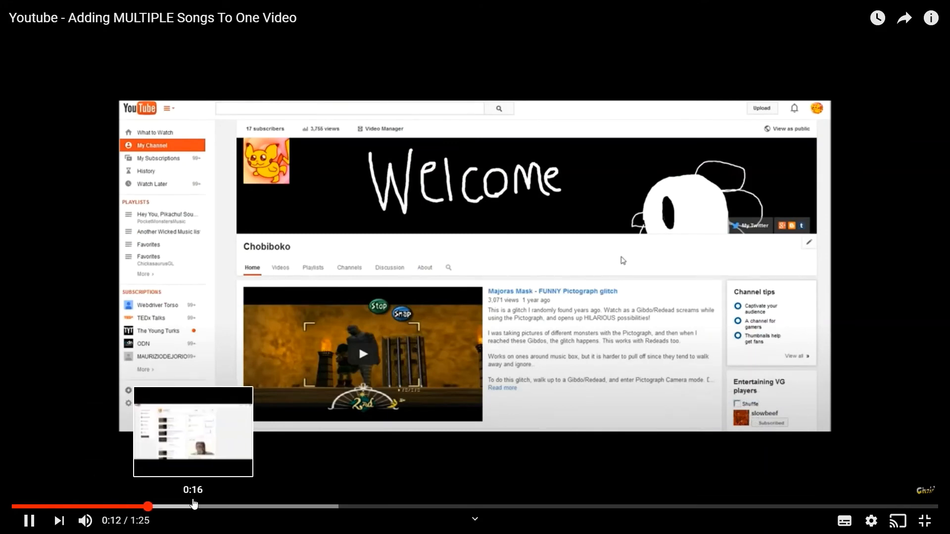
pyautogui.click(180, 507)
pyautogui.click(235, 505)
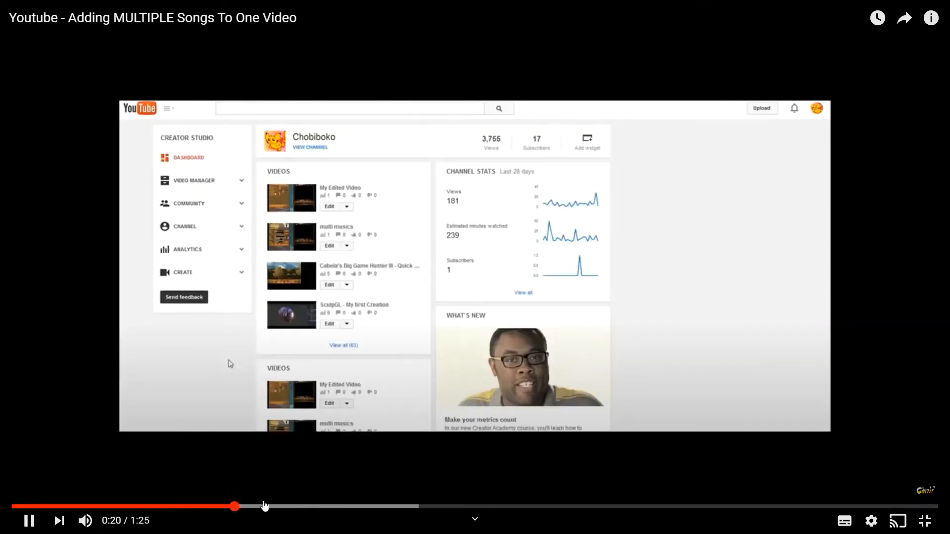
pyautogui.click(325, 506)
pyautogui.click(356, 506)
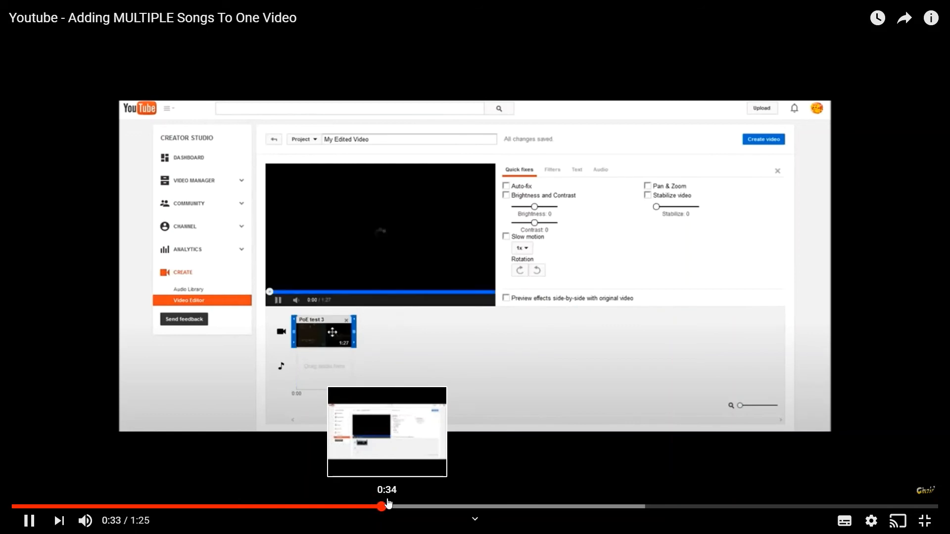
pyautogui.click(395, 507)
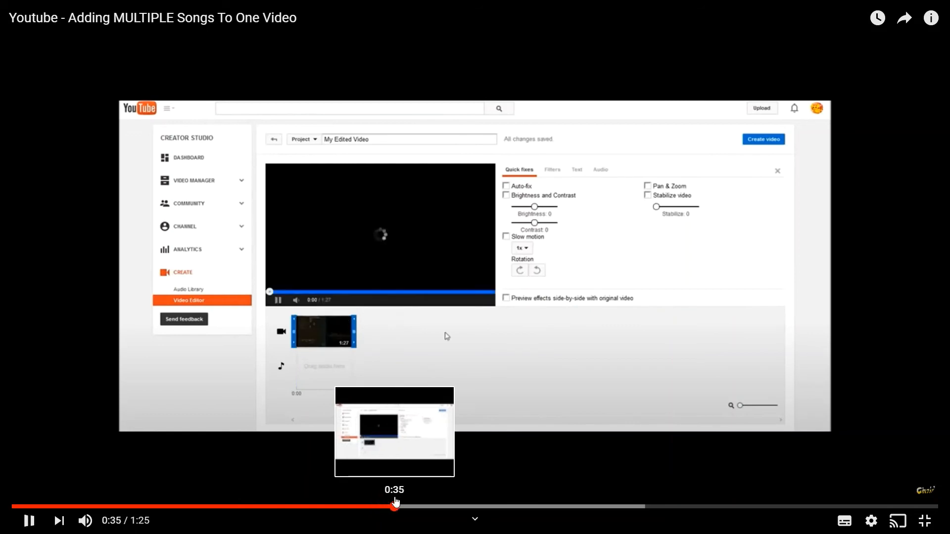
pyautogui.click(462, 506)
pyautogui.click(502, 507)
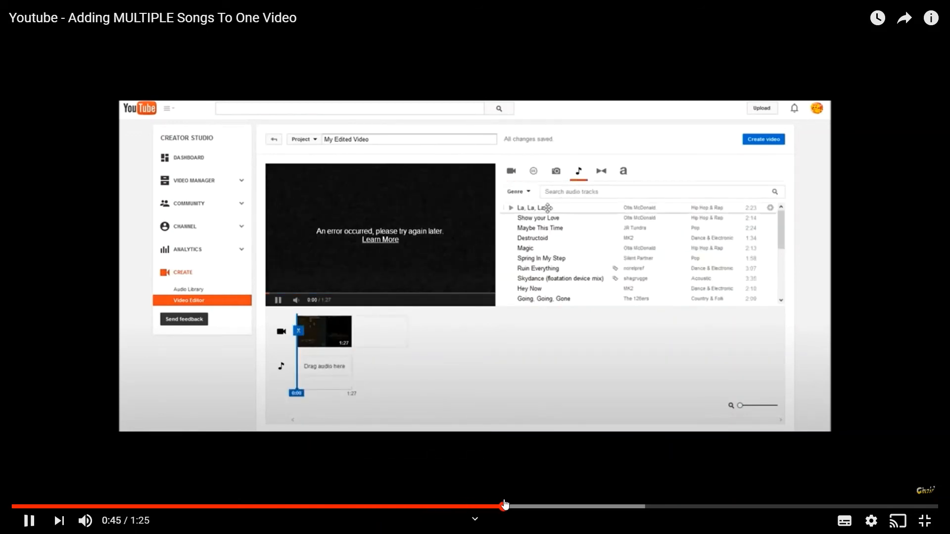
pyautogui.click(544, 507)
pyautogui.click(639, 506)
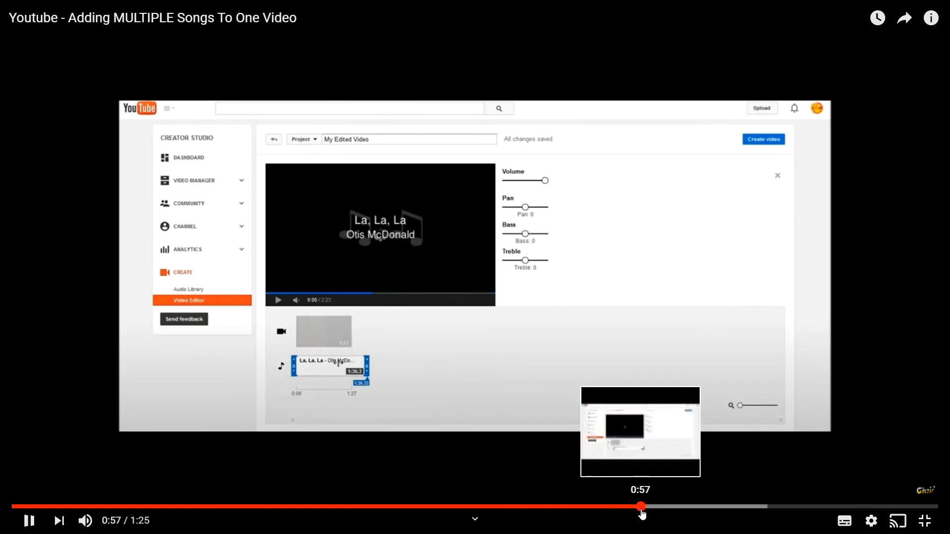
pyautogui.click(749, 507)
pyautogui.click(820, 507)
pyautogui.click(552, 339)
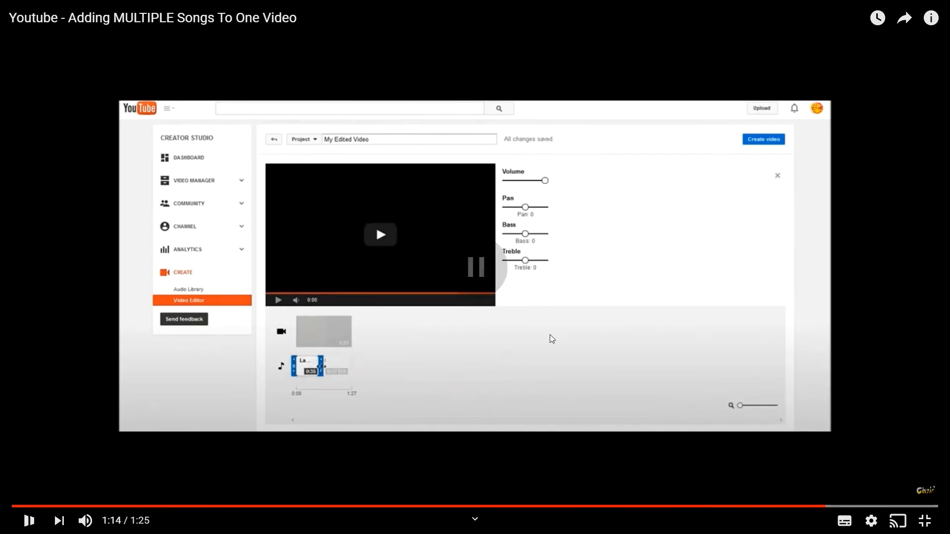
pyautogui.press('Escape')
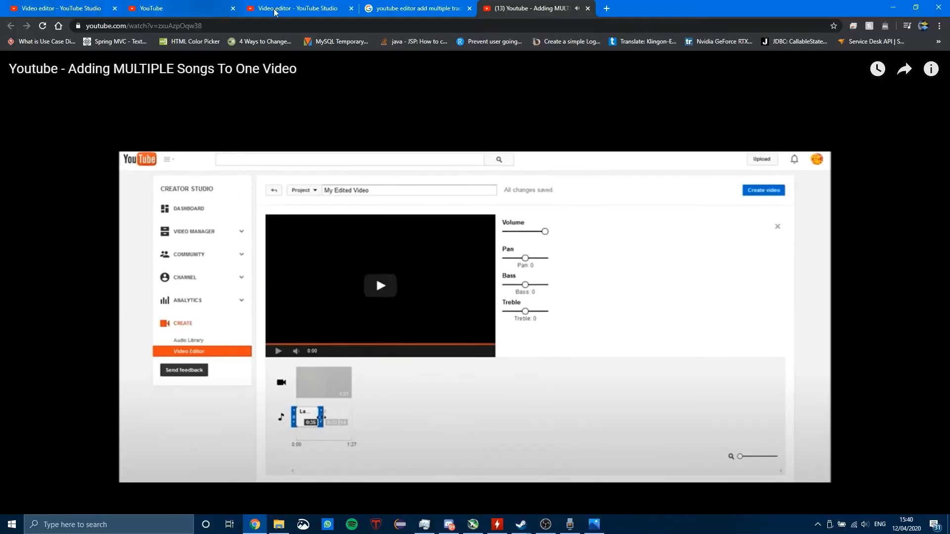
# - Close the Harry video's editor tab and return from the Astroneer editor to the channel videos
pyautogui.click(291, 9)
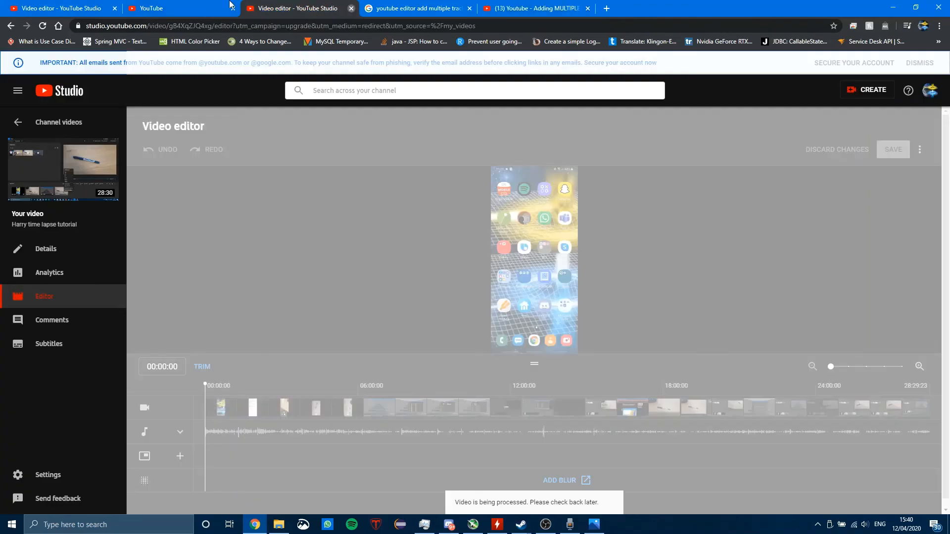
pyautogui.hotkey('ctrl', 'w')
pyautogui.click(49, 4)
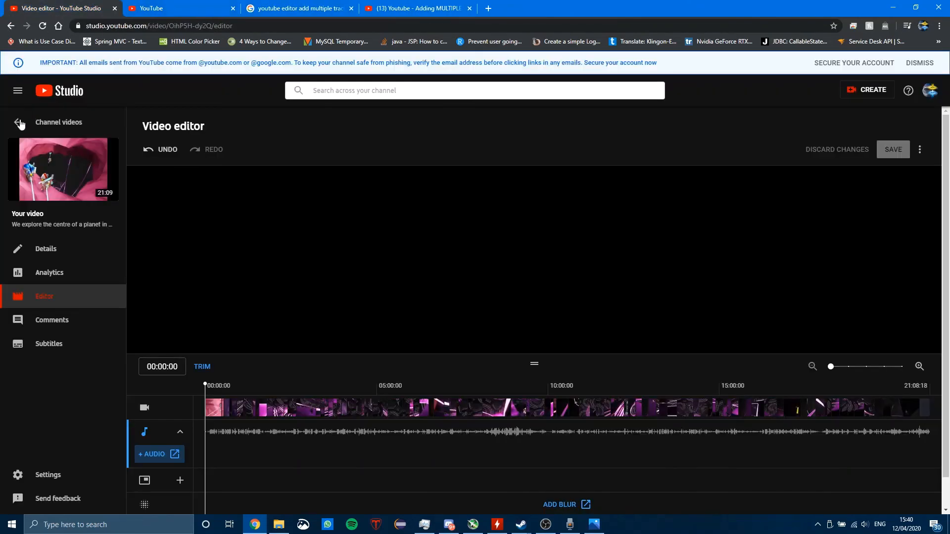
pyautogui.click(20, 124)
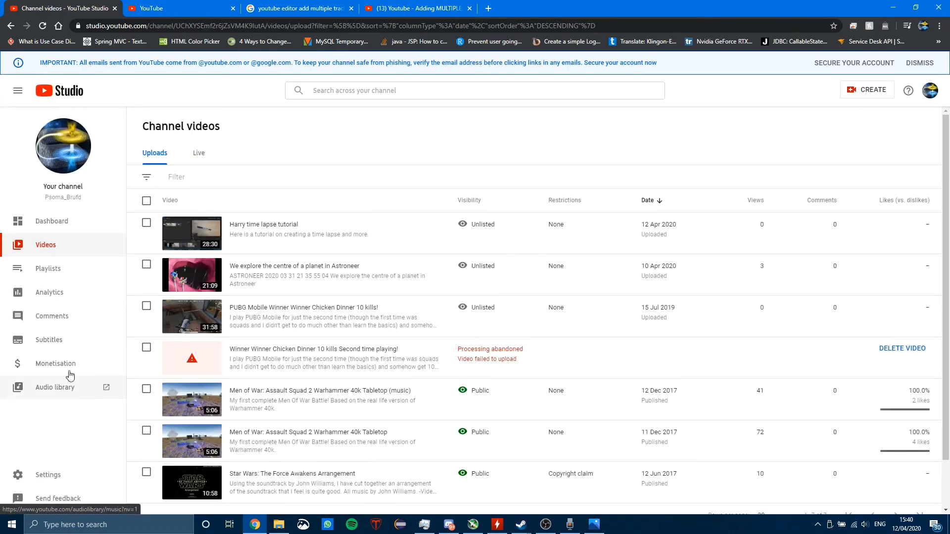
# - Compare the tutorial's Creator Studio layout with the channel videos page and check the account options
pyautogui.click(417, 10)
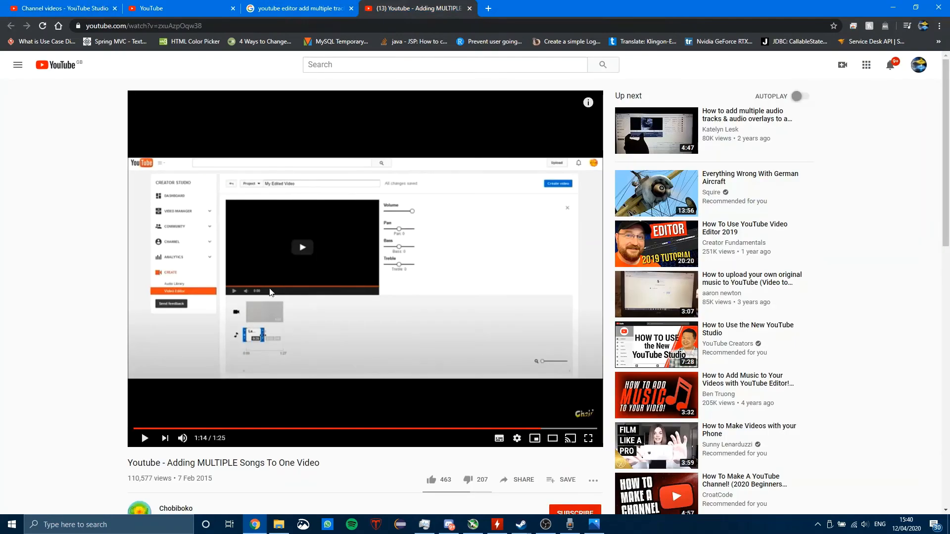
pyautogui.click(71, 6)
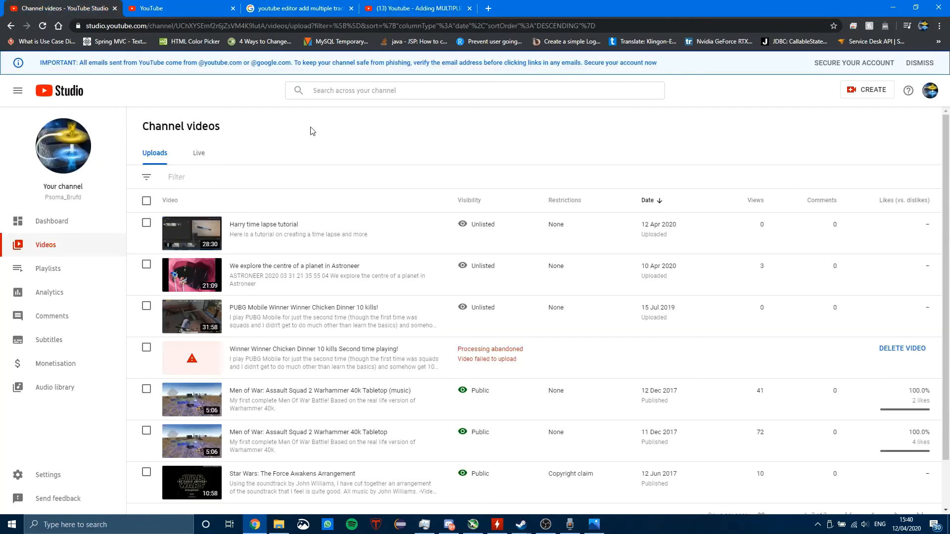
pyautogui.click(934, 92)
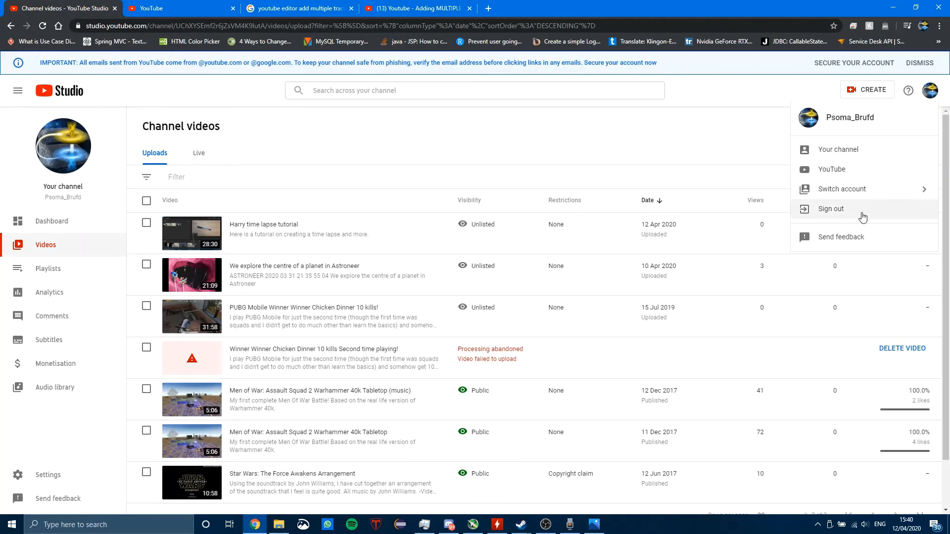
pyautogui.click(561, 134)
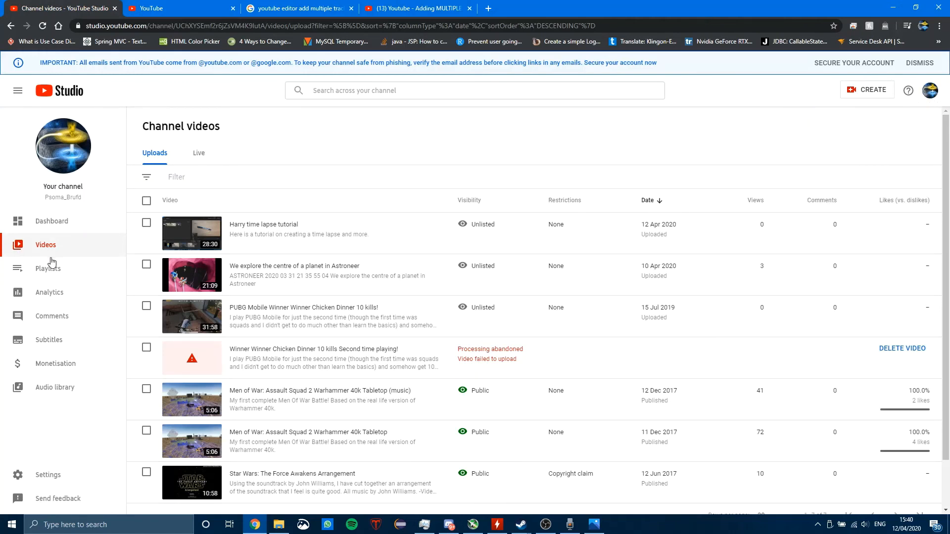
# - Search the web for "youtube creator studio" in the Studio tab
pyautogui.click(194, 28)
pyautogui.write('you')
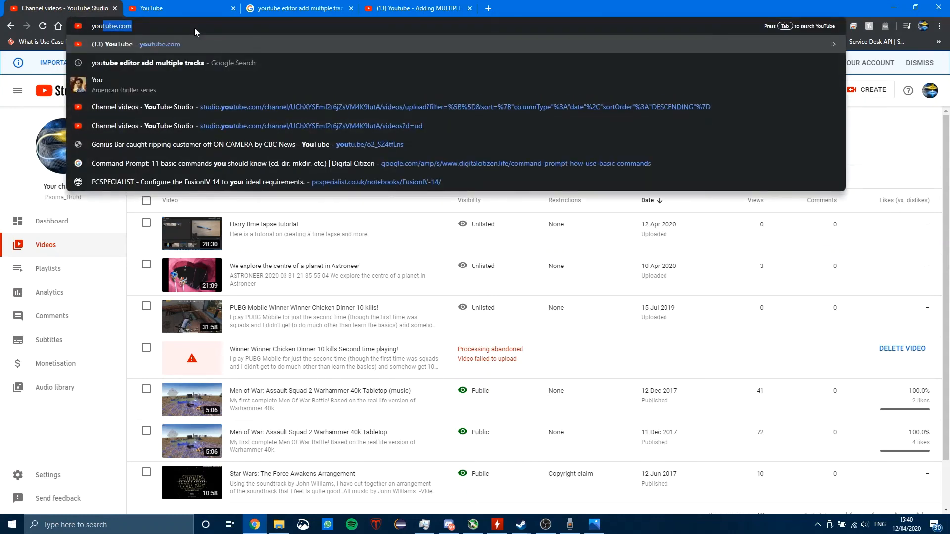
pyautogui.write('tube crfe')
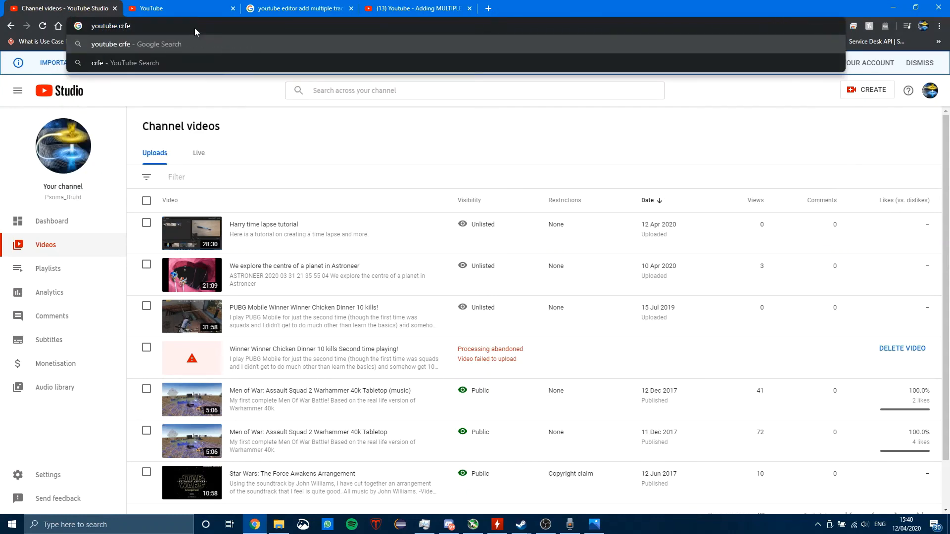
pyautogui.press('BackSpace')
pyautogui.press('BackSpace')
pyautogui.press('Down')
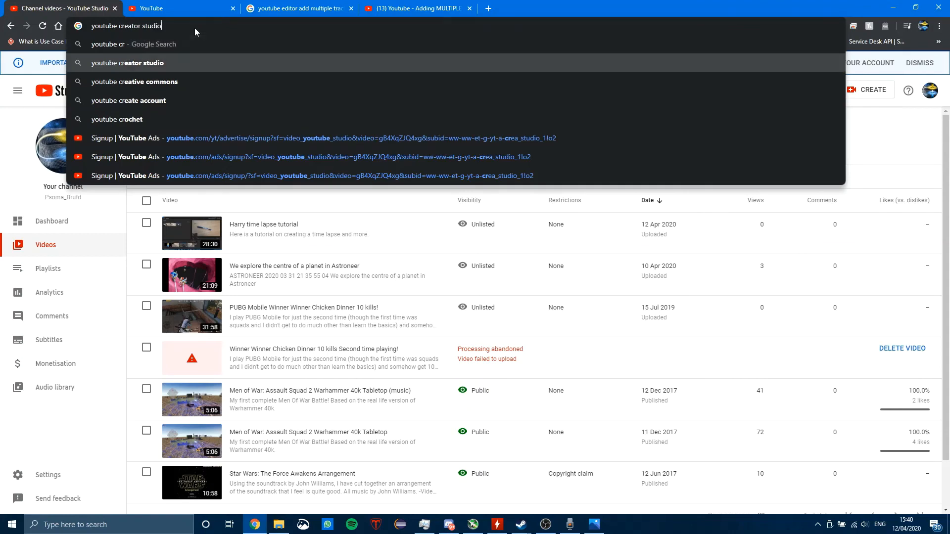
pyautogui.press('Return')
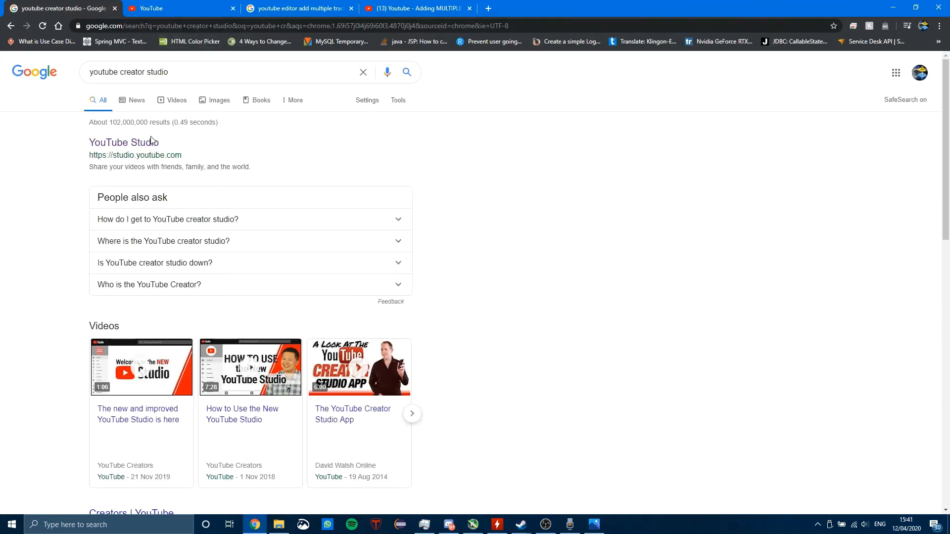
pyautogui.click(151, 142)
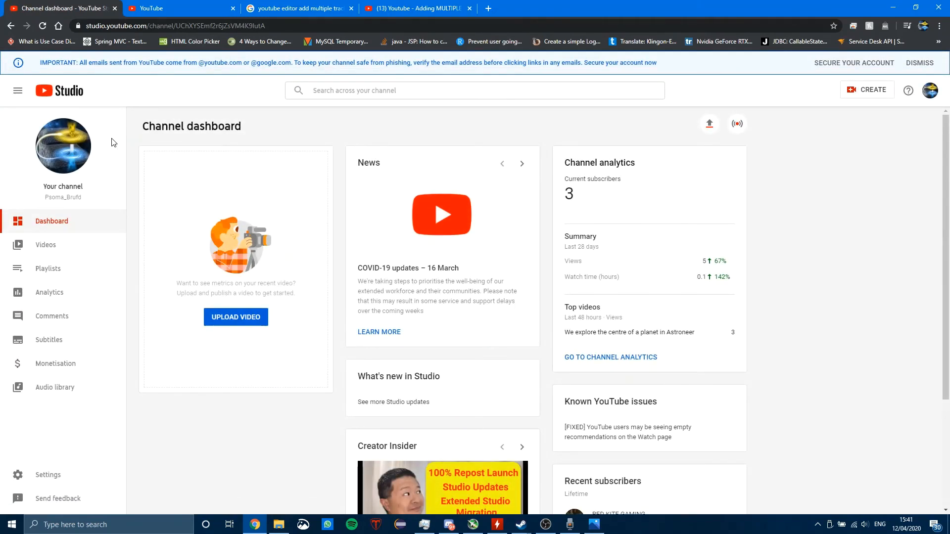
pyautogui.click(60, 256)
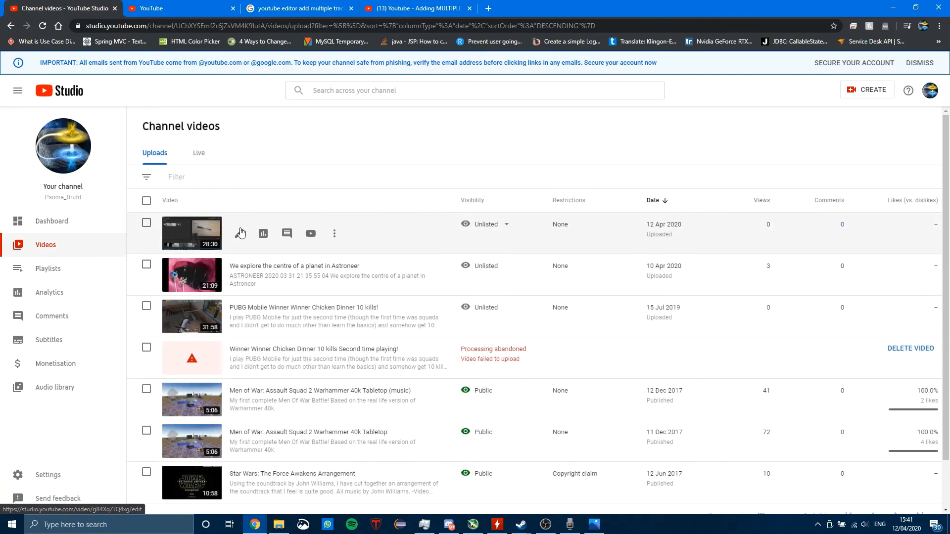
pyautogui.click(388, 7)
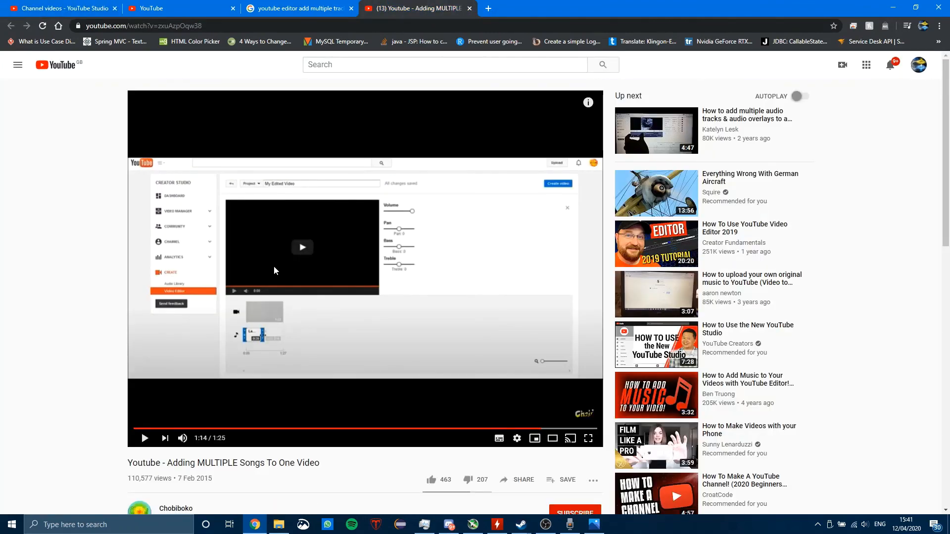
pyautogui.click(60, 8)
pyautogui.click(883, 92)
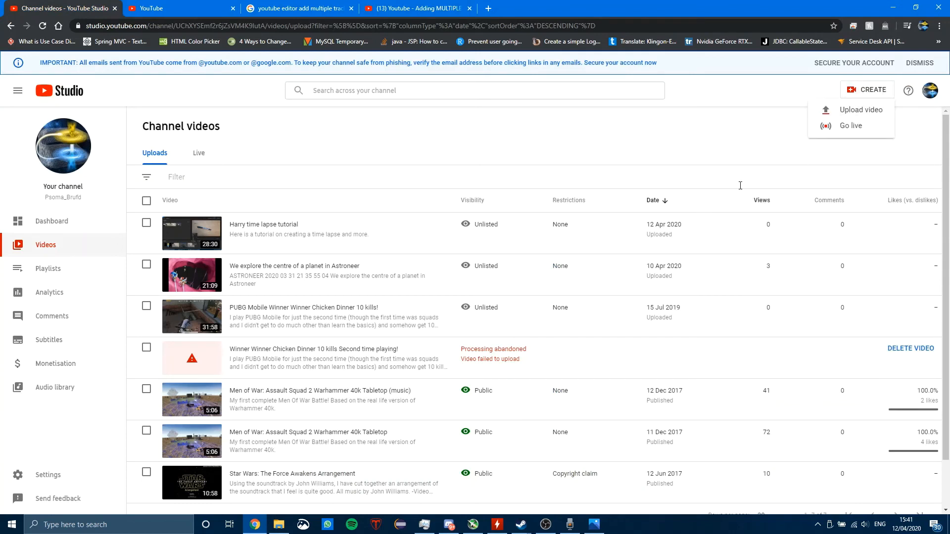
pyautogui.click(326, 177)
pyautogui.click(297, 141)
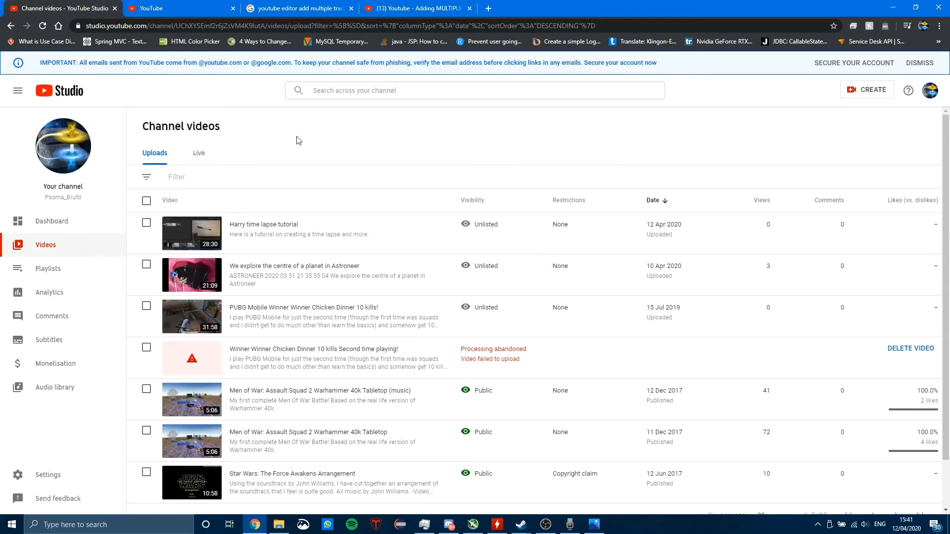
pyautogui.click(57, 390)
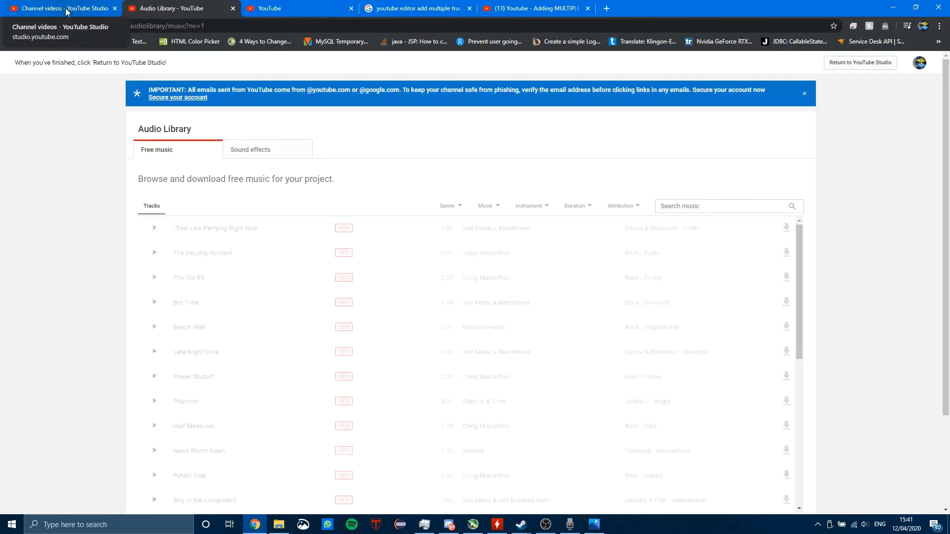
pyautogui.click(63, 6)
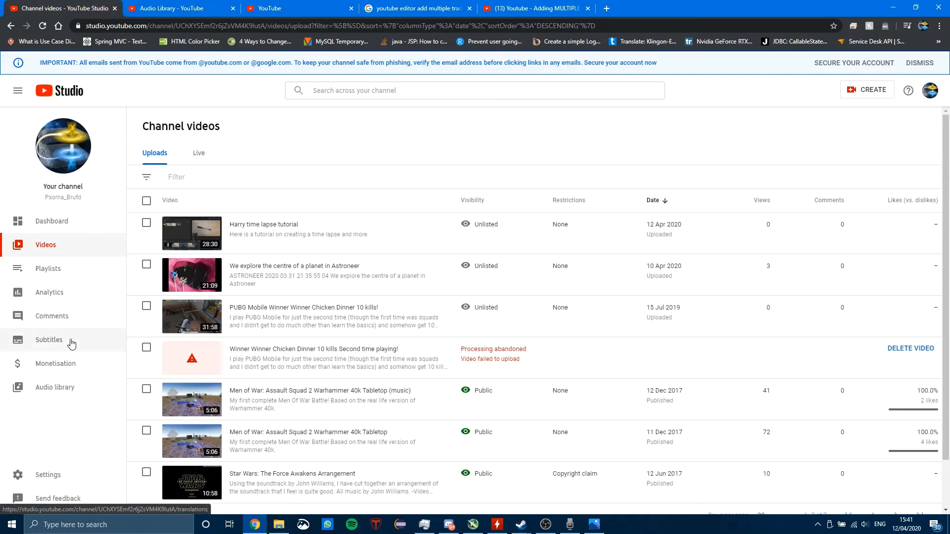
# - Look at the Harry time lapse tutorial in the video editor, then switch to the Astroneer video's editor
pyautogui.moveTo(224, 226)
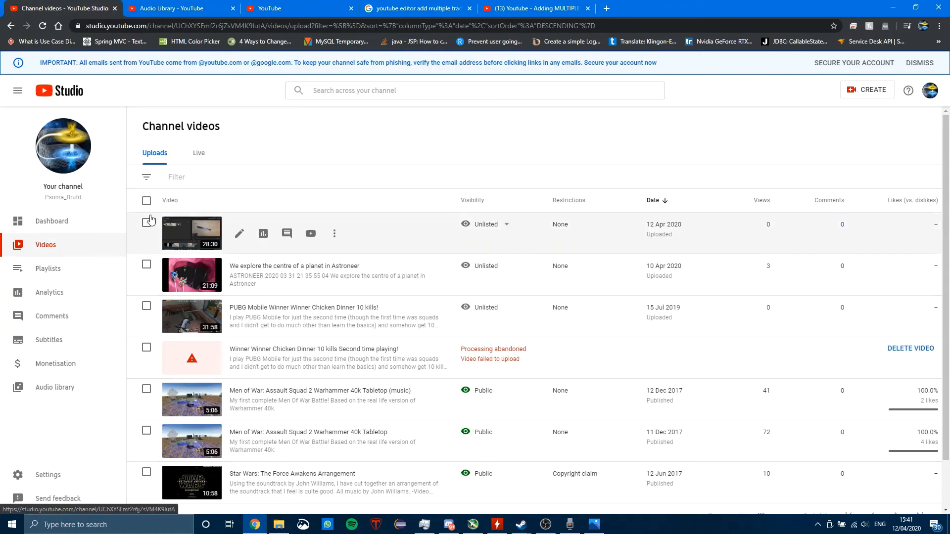
pyautogui.click(239, 235)
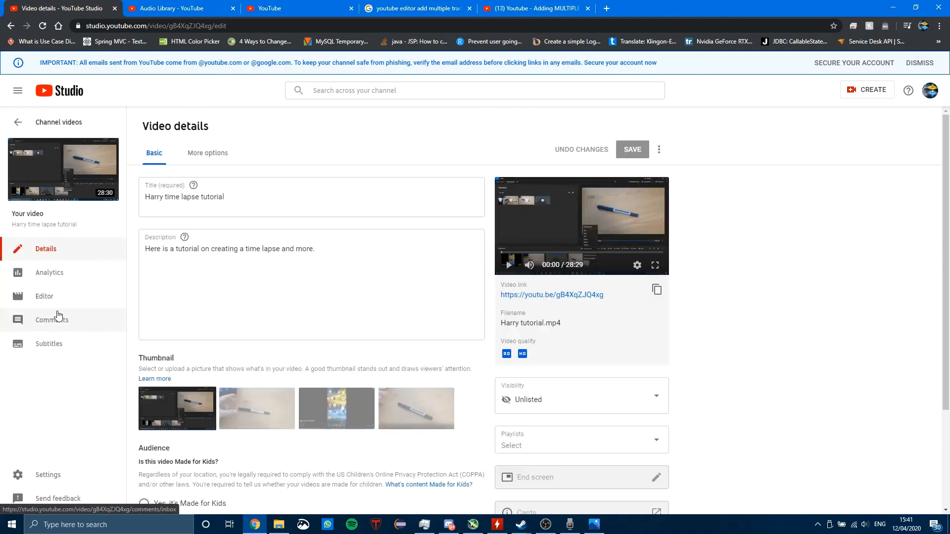
pyautogui.click(58, 298)
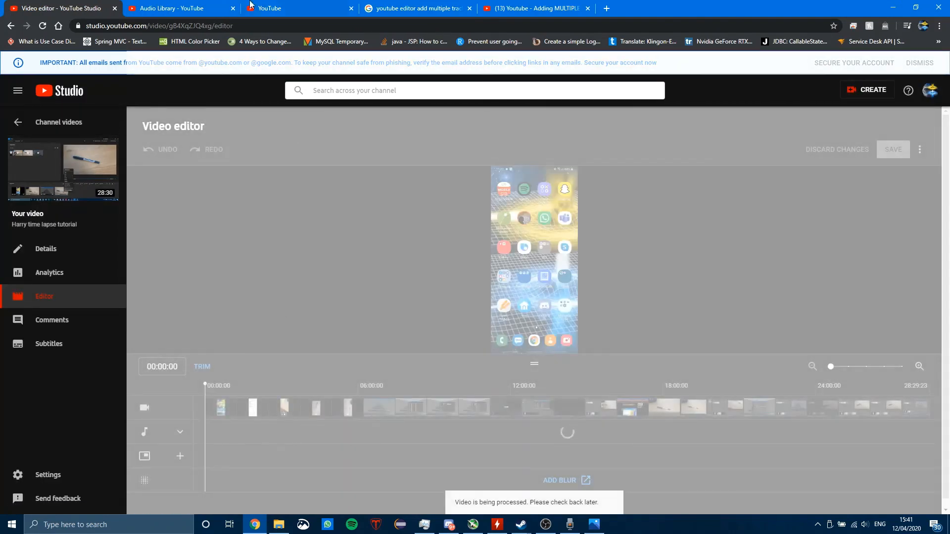
pyautogui.click(64, 121)
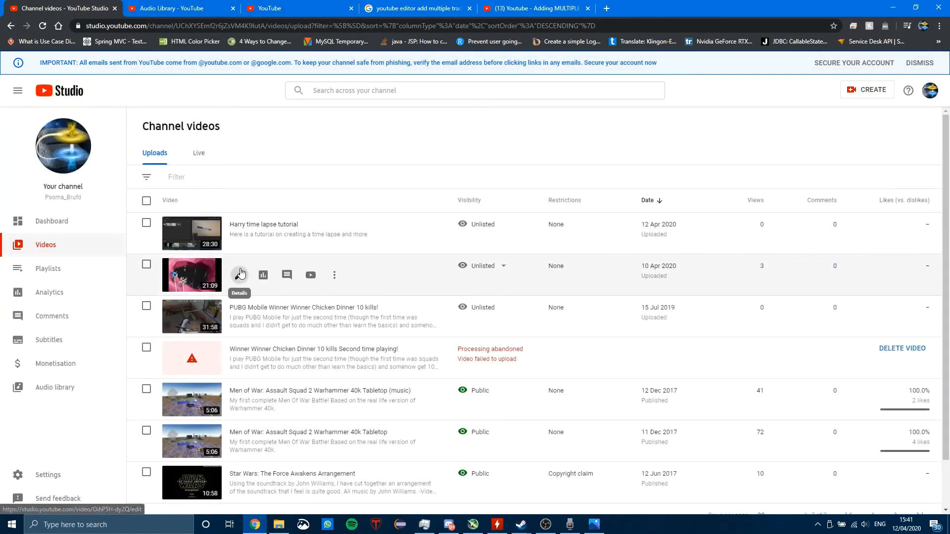
pyautogui.click(240, 275)
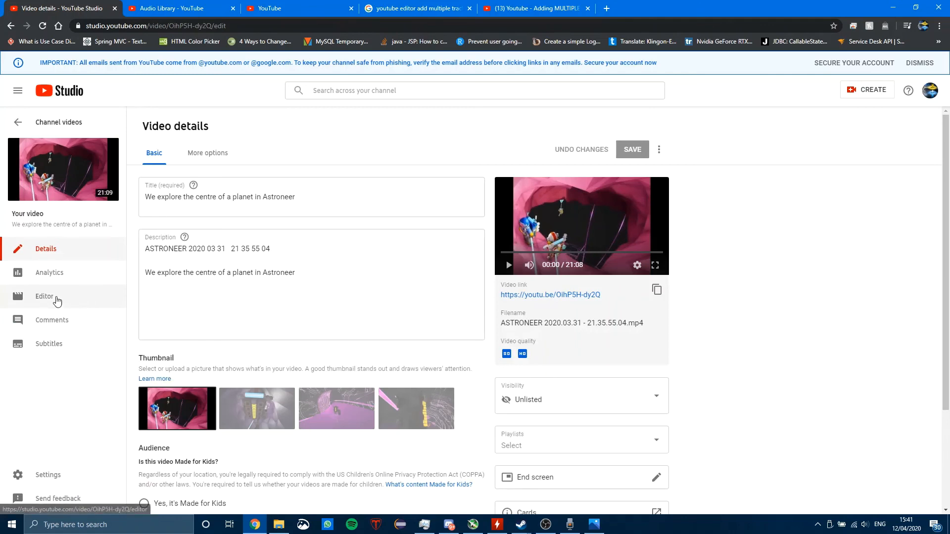
pyautogui.click(58, 298)
# - Play a few more seconds of the multiple-songs tutorial, pause it and close its tab
pyautogui.click(533, 7)
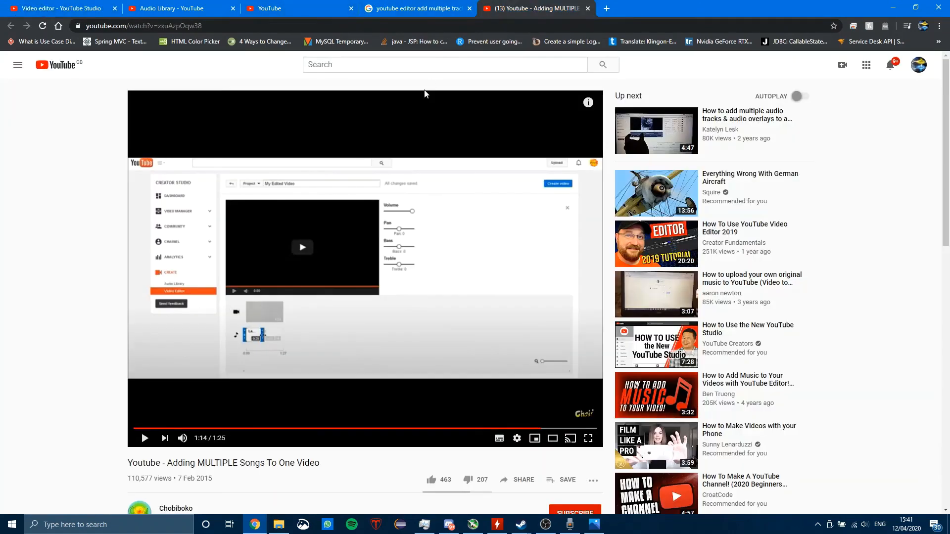
pyautogui.click(457, 274)
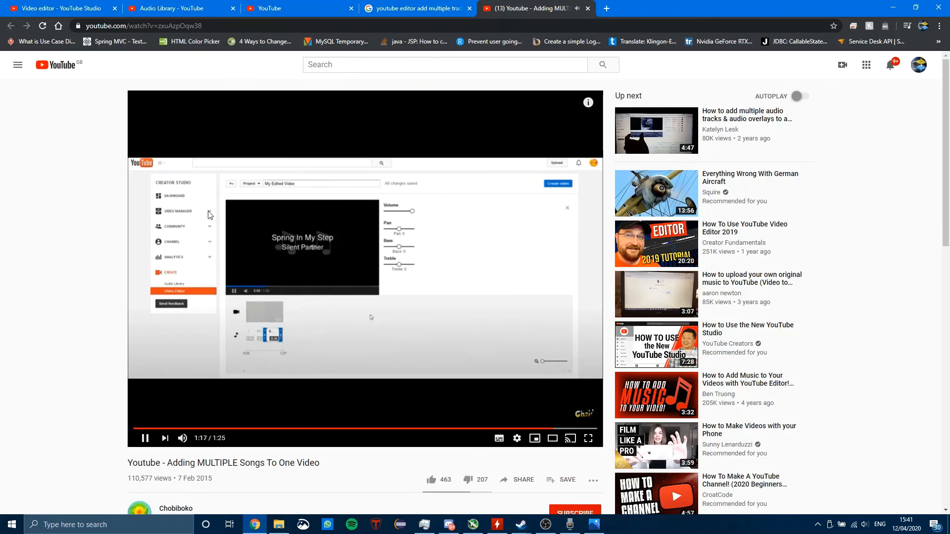
pyautogui.press('space')
pyautogui.click(587, 9)
# - Open the YouTube Help thread on adding multiple audio tracks in a new tab and read its recommended answers
pyautogui.scroll(-2, 361, 287)
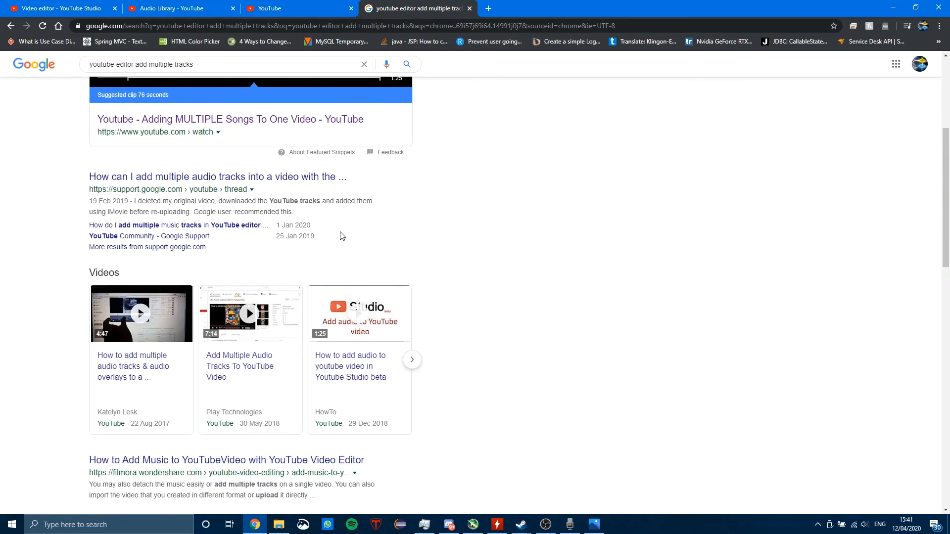
pyautogui.scroll(-2, 340, 236)
pyautogui.scroll(2, 306, 213)
pyautogui.rightClick(297, 177)
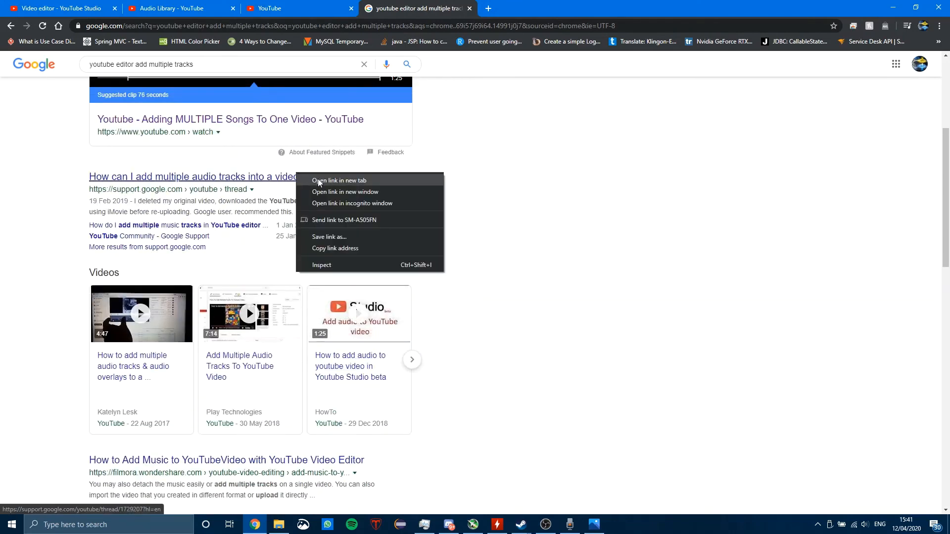
pyautogui.click(320, 181)
pyautogui.click(484, 11)
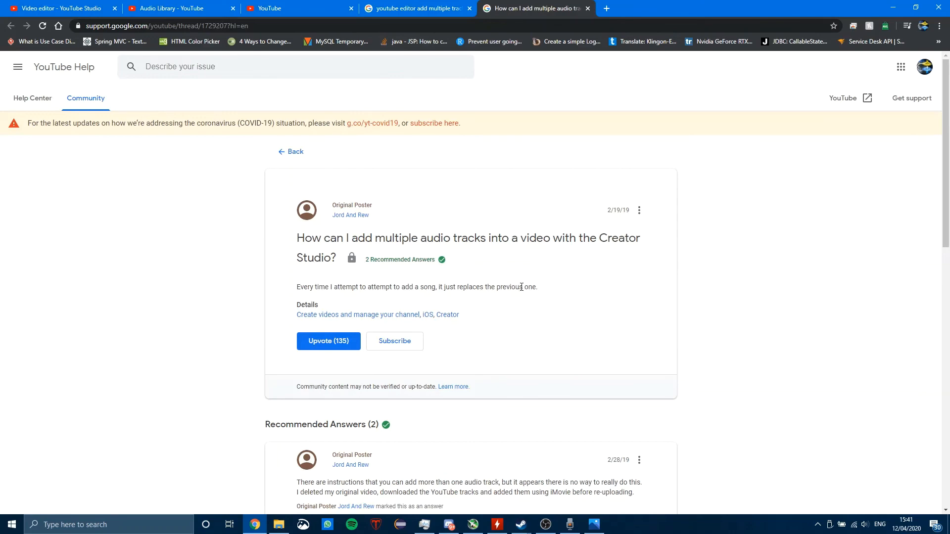
pyautogui.scroll(-5, 528, 301)
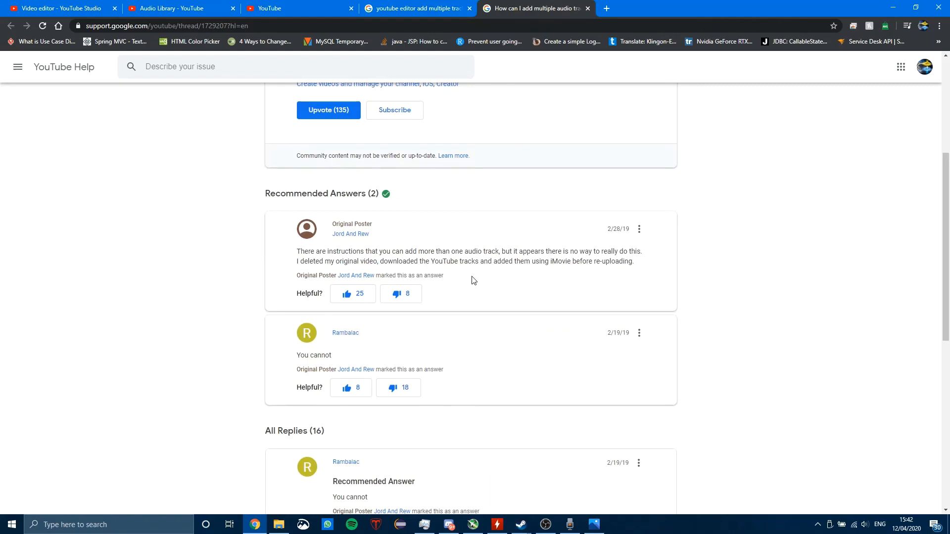
pyautogui.scroll(-2, 514, 280)
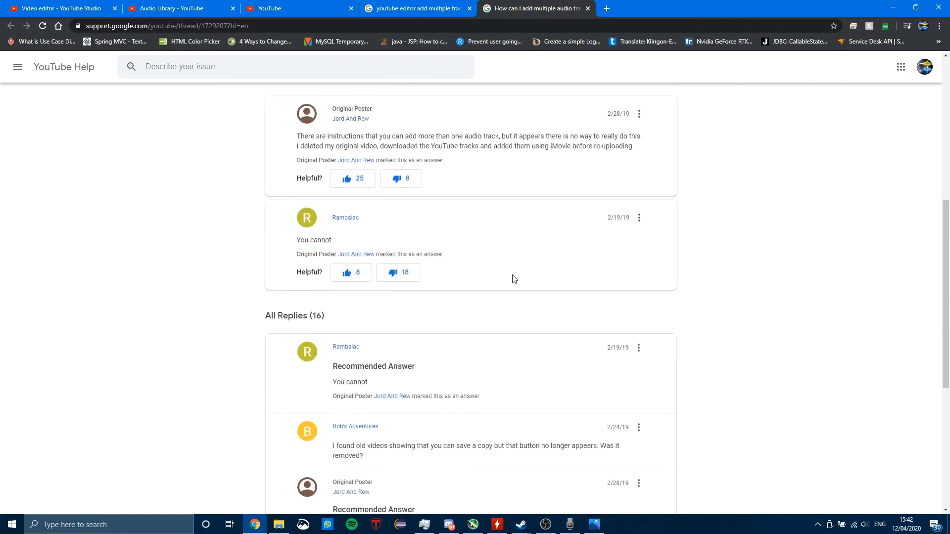
# - Return Studio to the channel videos, then switch to Photos, rewind the New video project's preview to the start and close Photos
pyautogui.click(64, 6)
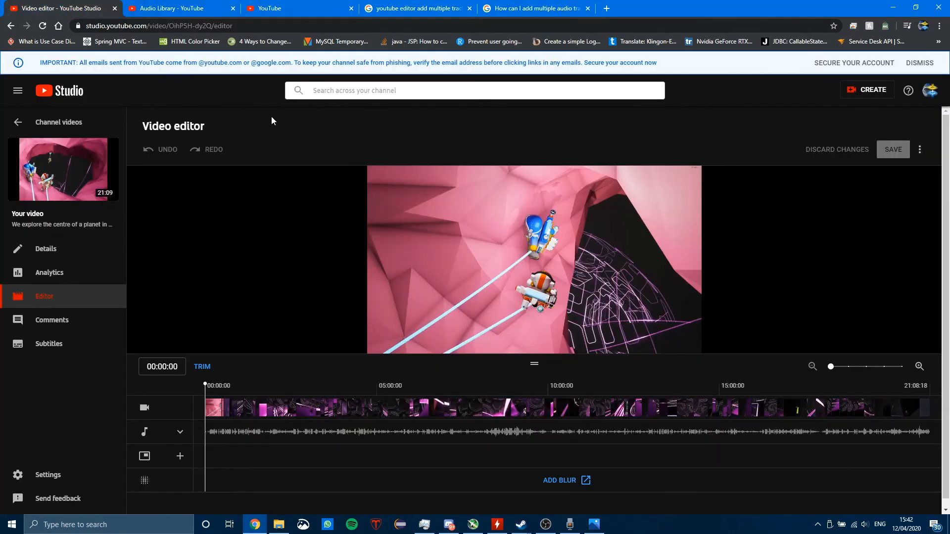
pyautogui.click(27, 119)
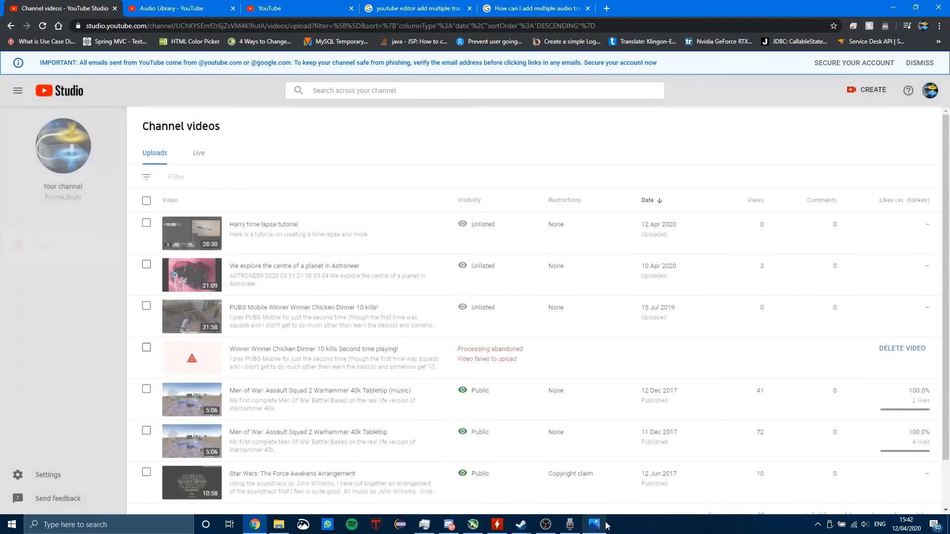
pyautogui.click(593, 524)
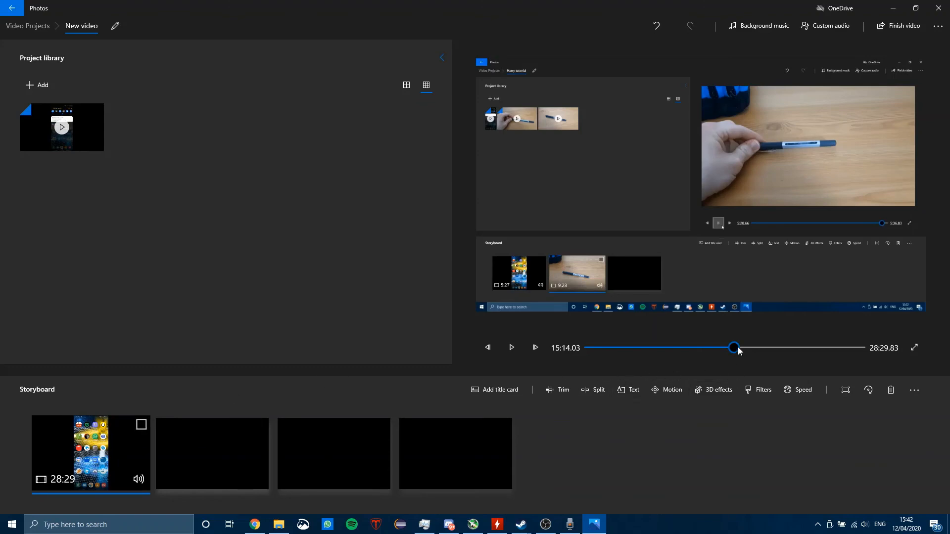
pyautogui.moveTo(738, 350); pyautogui.dragTo(534, 342)
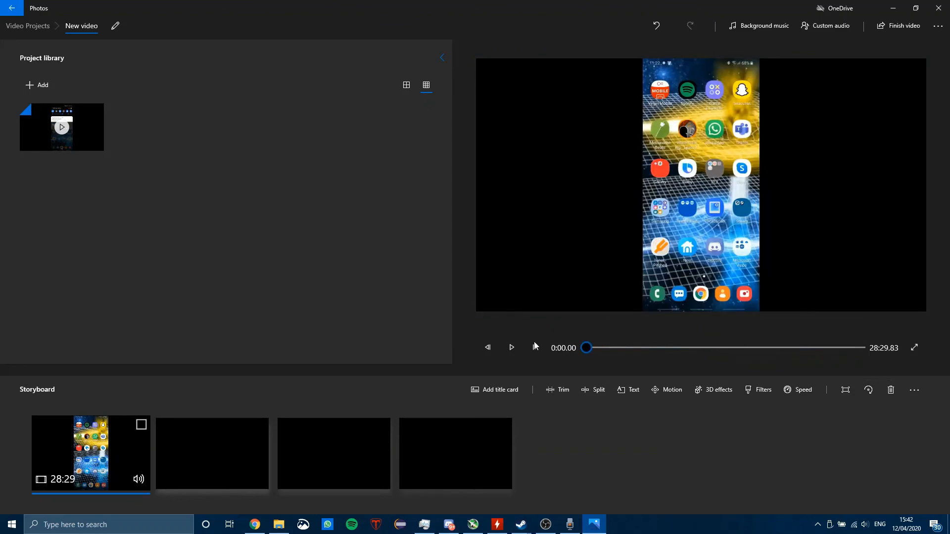
pyautogui.click(939, 9)
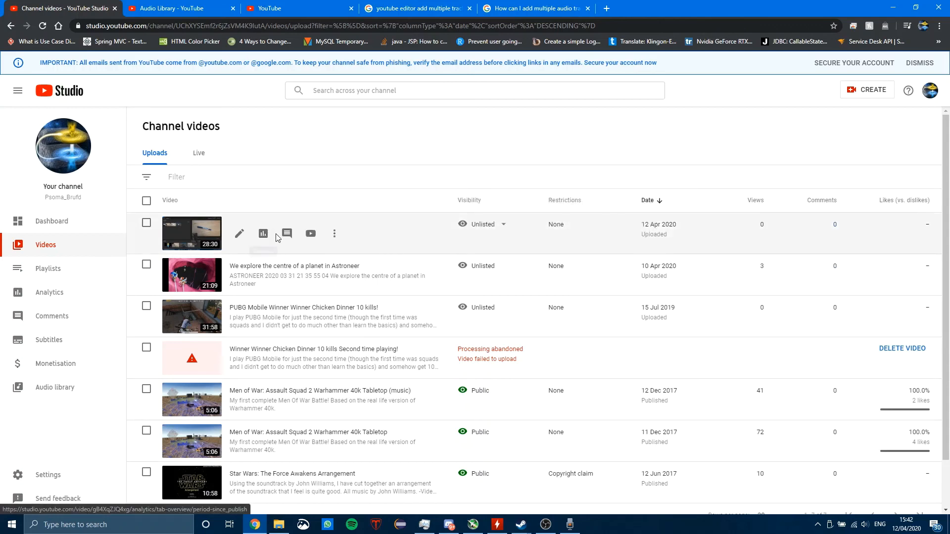
# - Review the Harry time lapse tutorial's comments across the held for review, likely spam and published categories
pyautogui.click(287, 234)
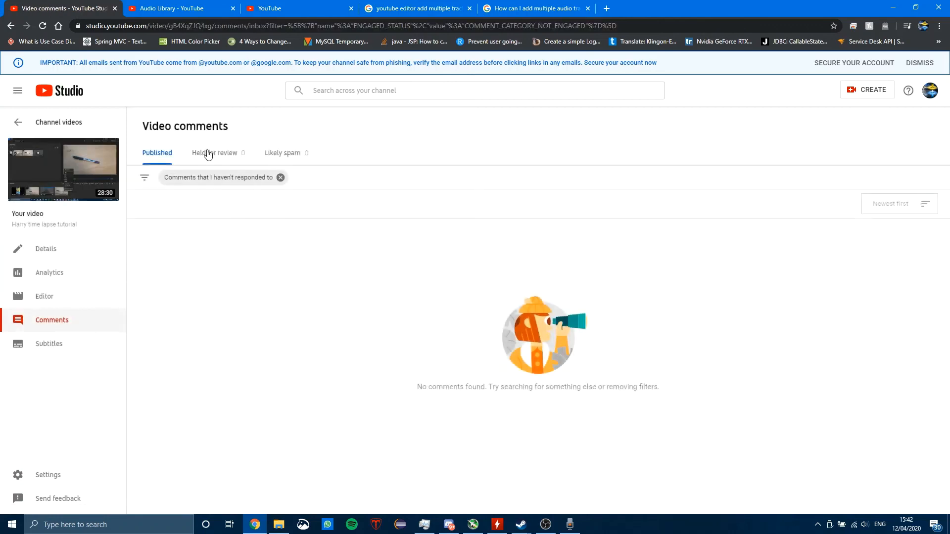
pyautogui.click(208, 154)
pyautogui.click(286, 158)
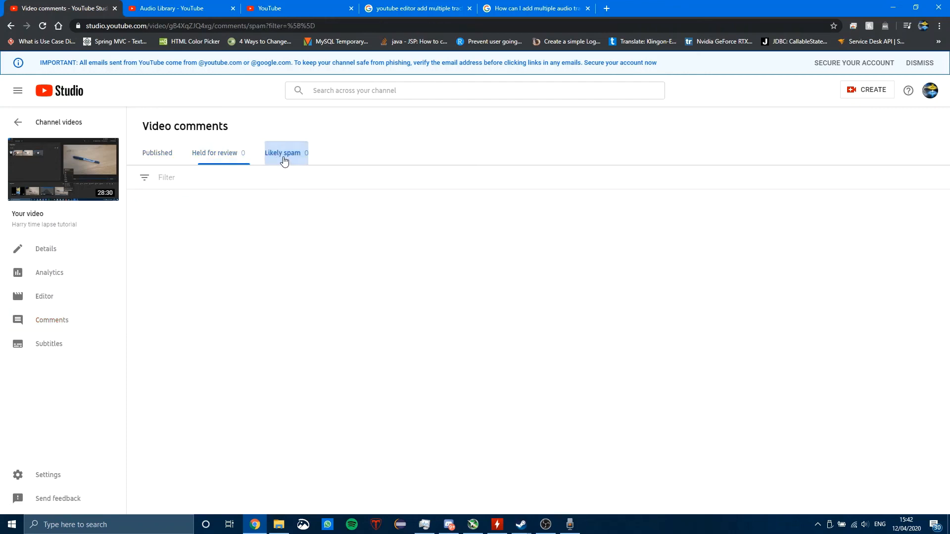
pyautogui.click(157, 158)
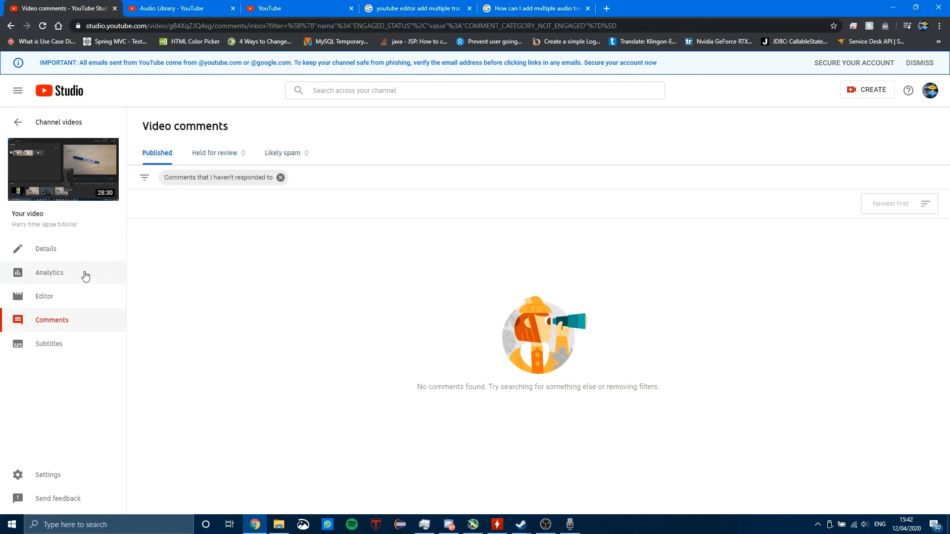
# - Examine the Harry video's subtitles page and its Community Contributions options without changing the setting
pyautogui.click(53, 345)
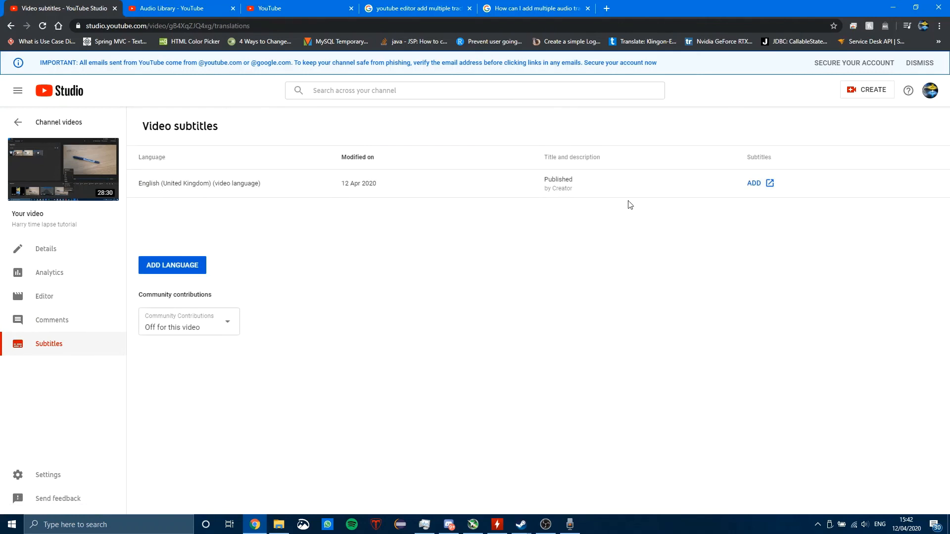
pyautogui.click(226, 329)
pyautogui.click(276, 404)
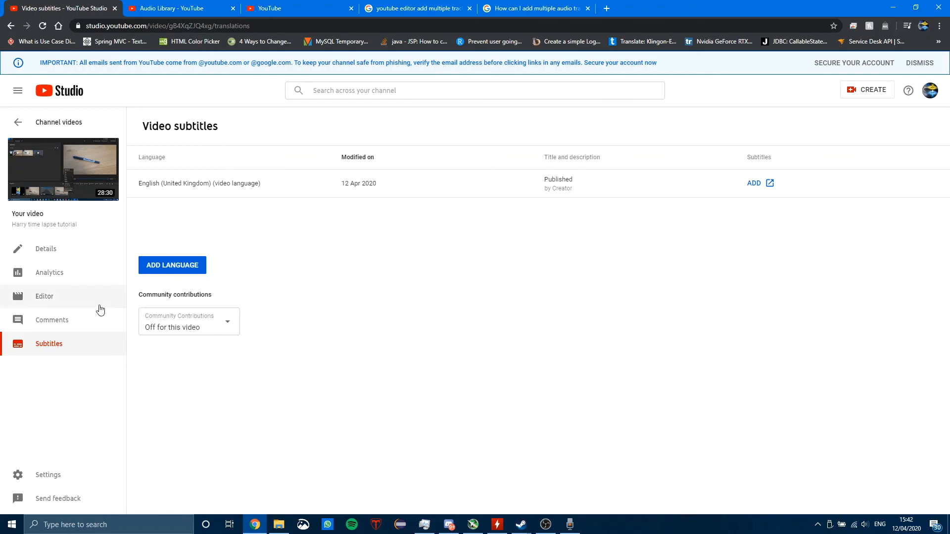
# - Return to the channel videos and look through the full list of uploads
pyautogui.click(24, 121)
pyautogui.scroll(-1, 421, 260)
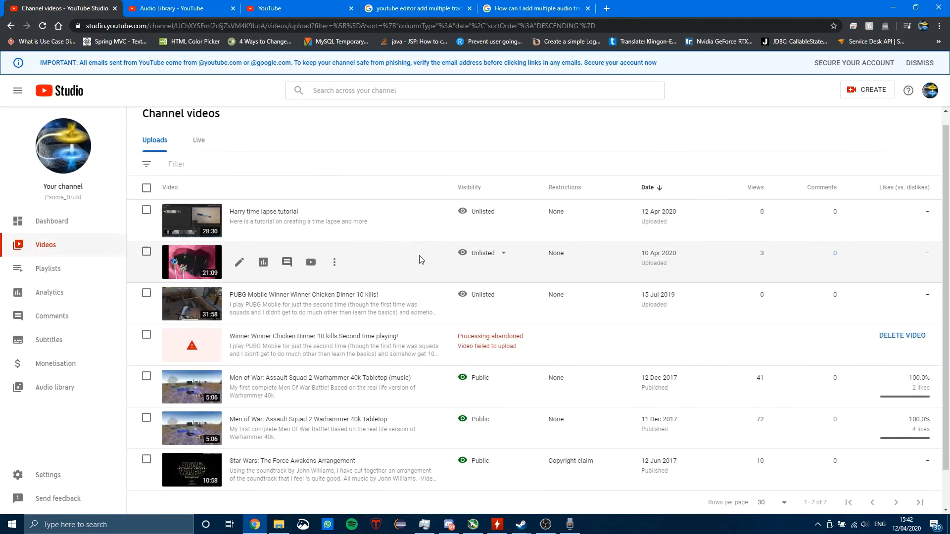
pyautogui.scroll(-1, 421, 260)
pyautogui.scroll(2, 388, 303)
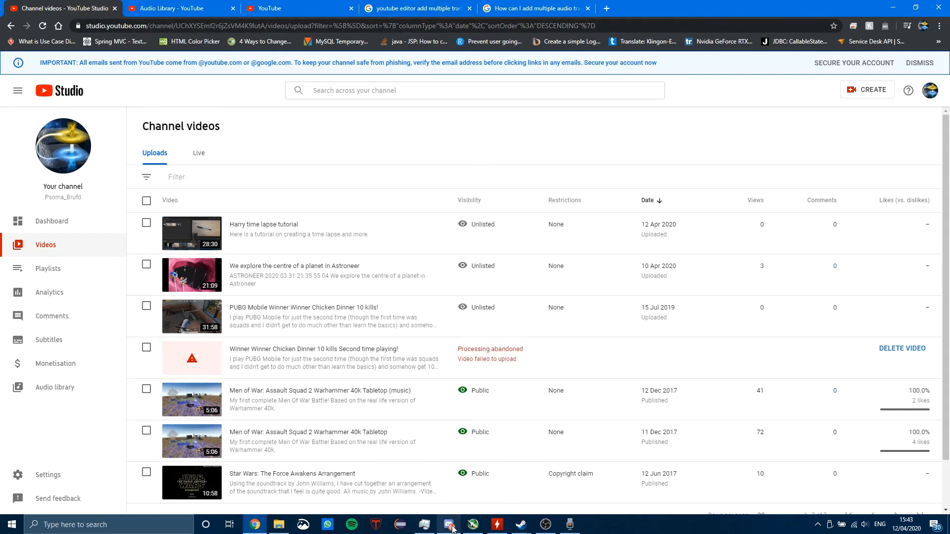
# - Switch to OBS, stop the screen recording and open the OBS videos folder in File Explorer
pyautogui.moveTo(504, 527)
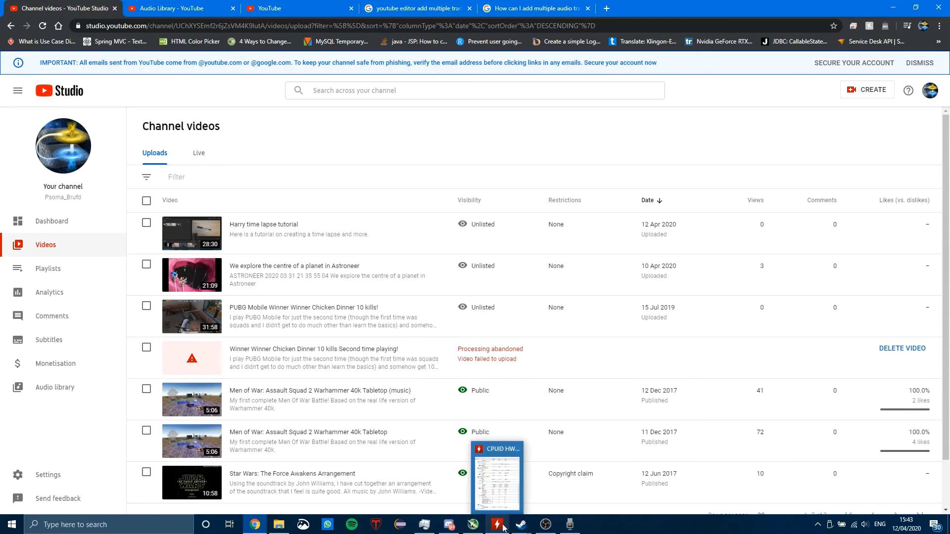
pyautogui.click(546, 524)
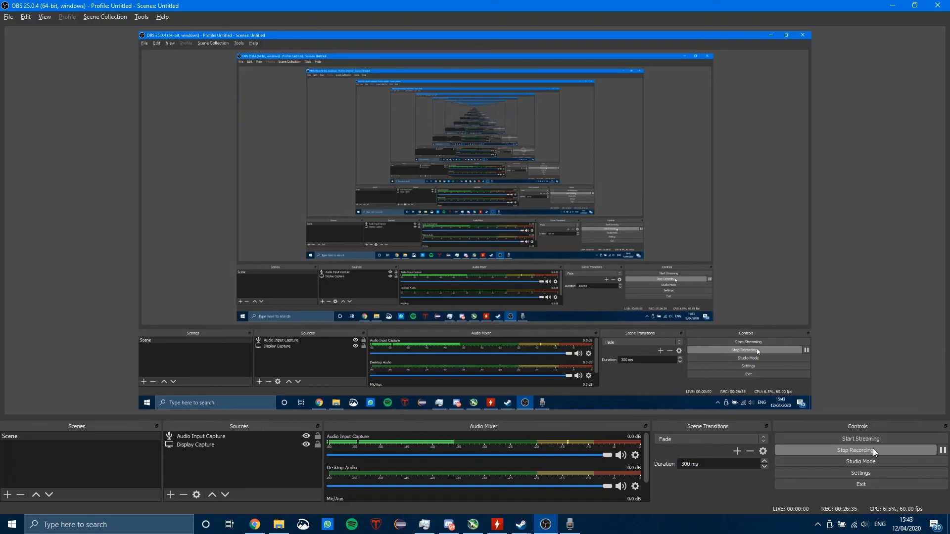
pyautogui.click(873, 448)
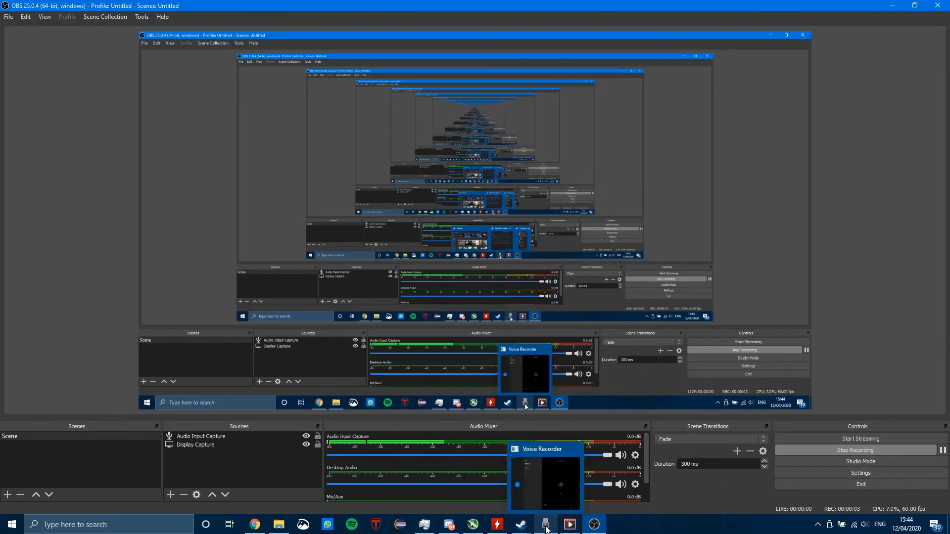
pyautogui.click(278, 525)
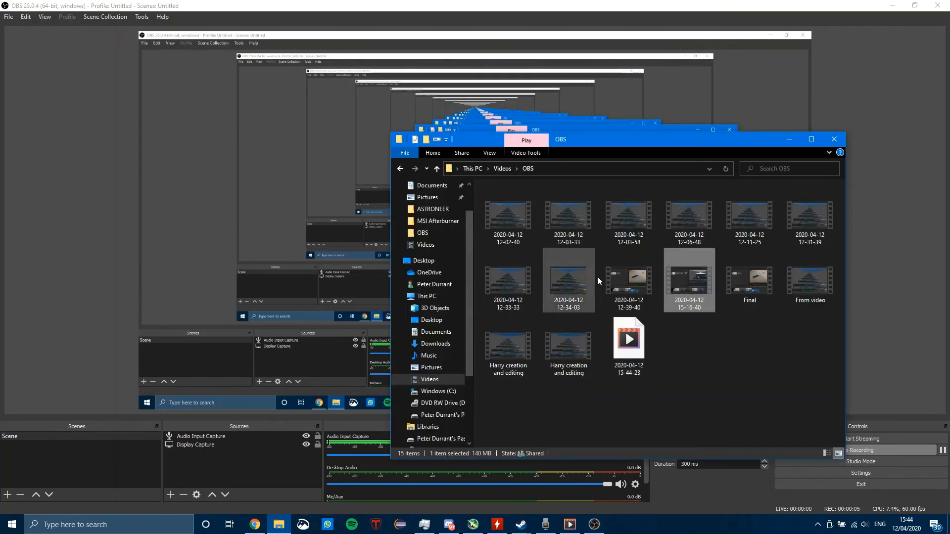